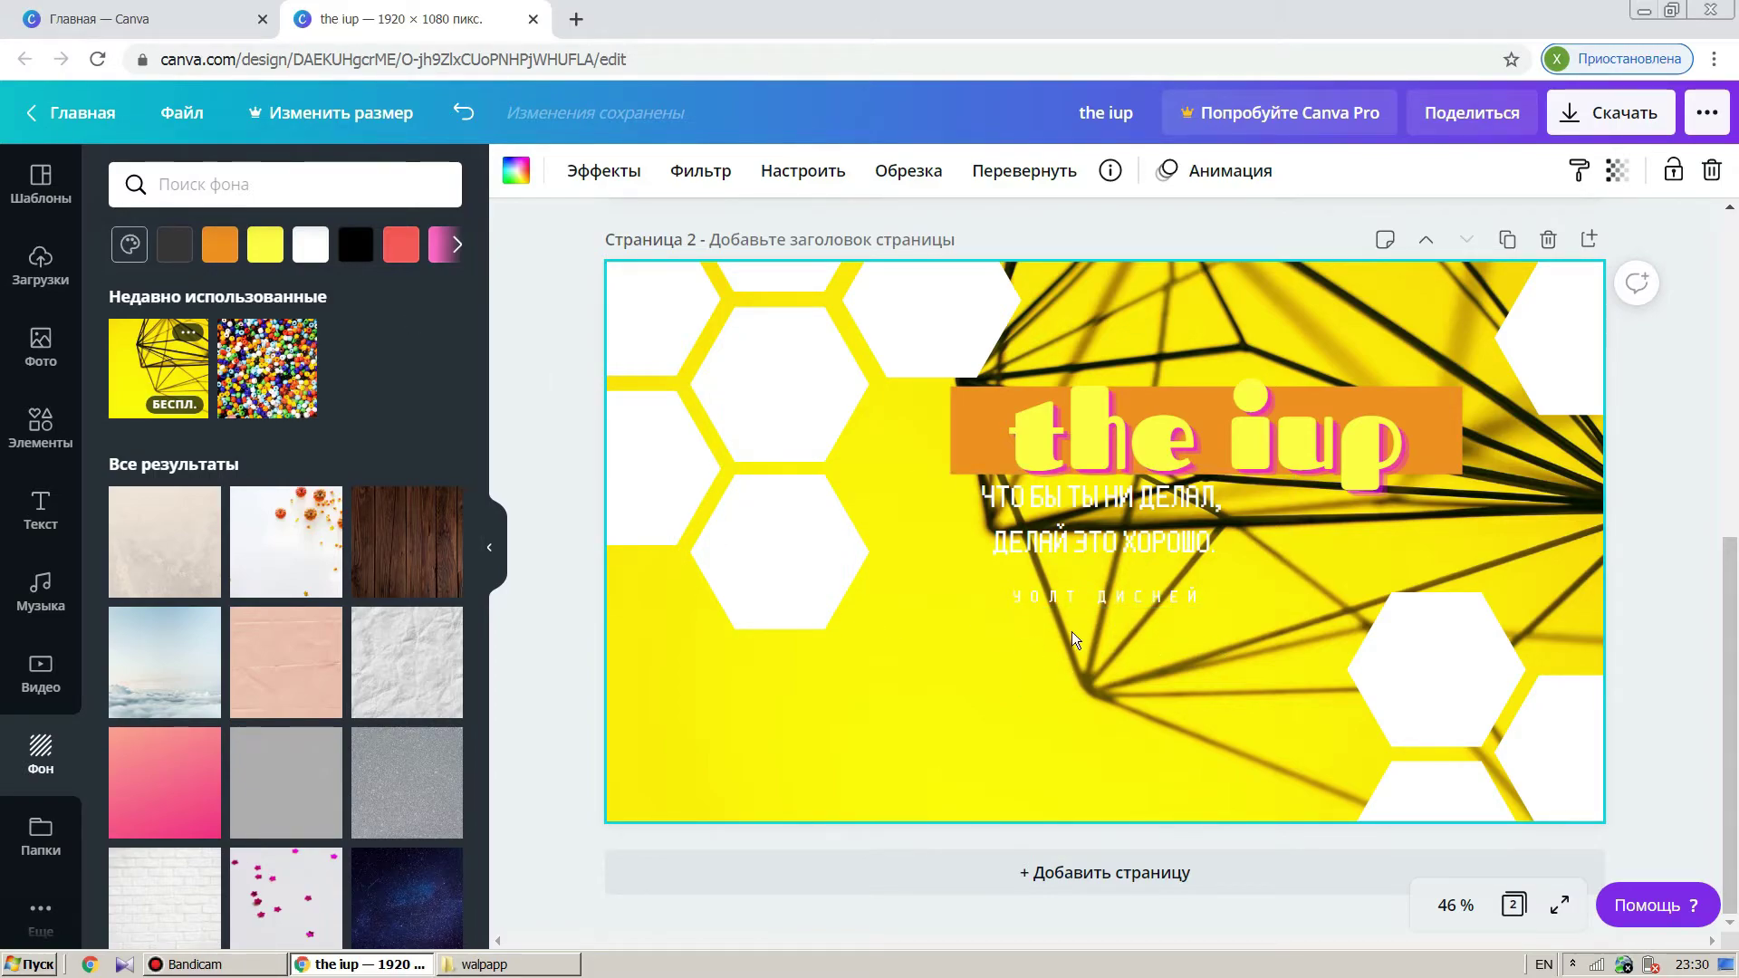
Undo page 2's background change and reapply the yellow photo with black wireframe lines from the recently used backgrounds
click(465, 117)
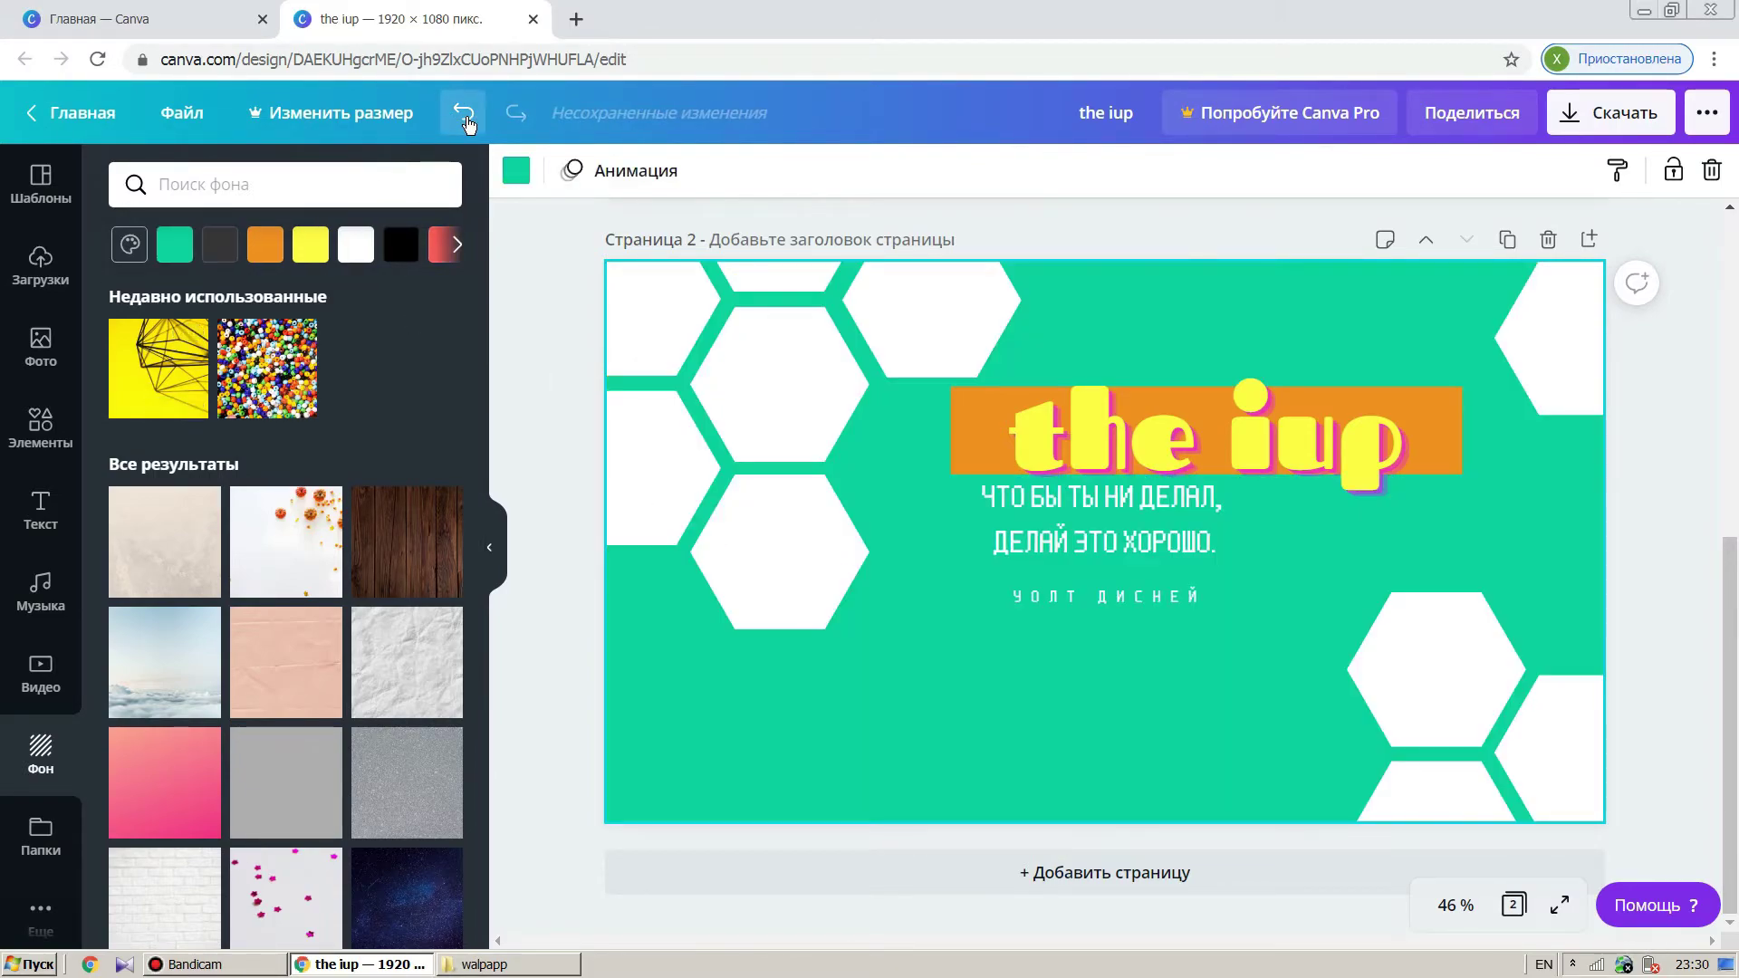
click(123, 359)
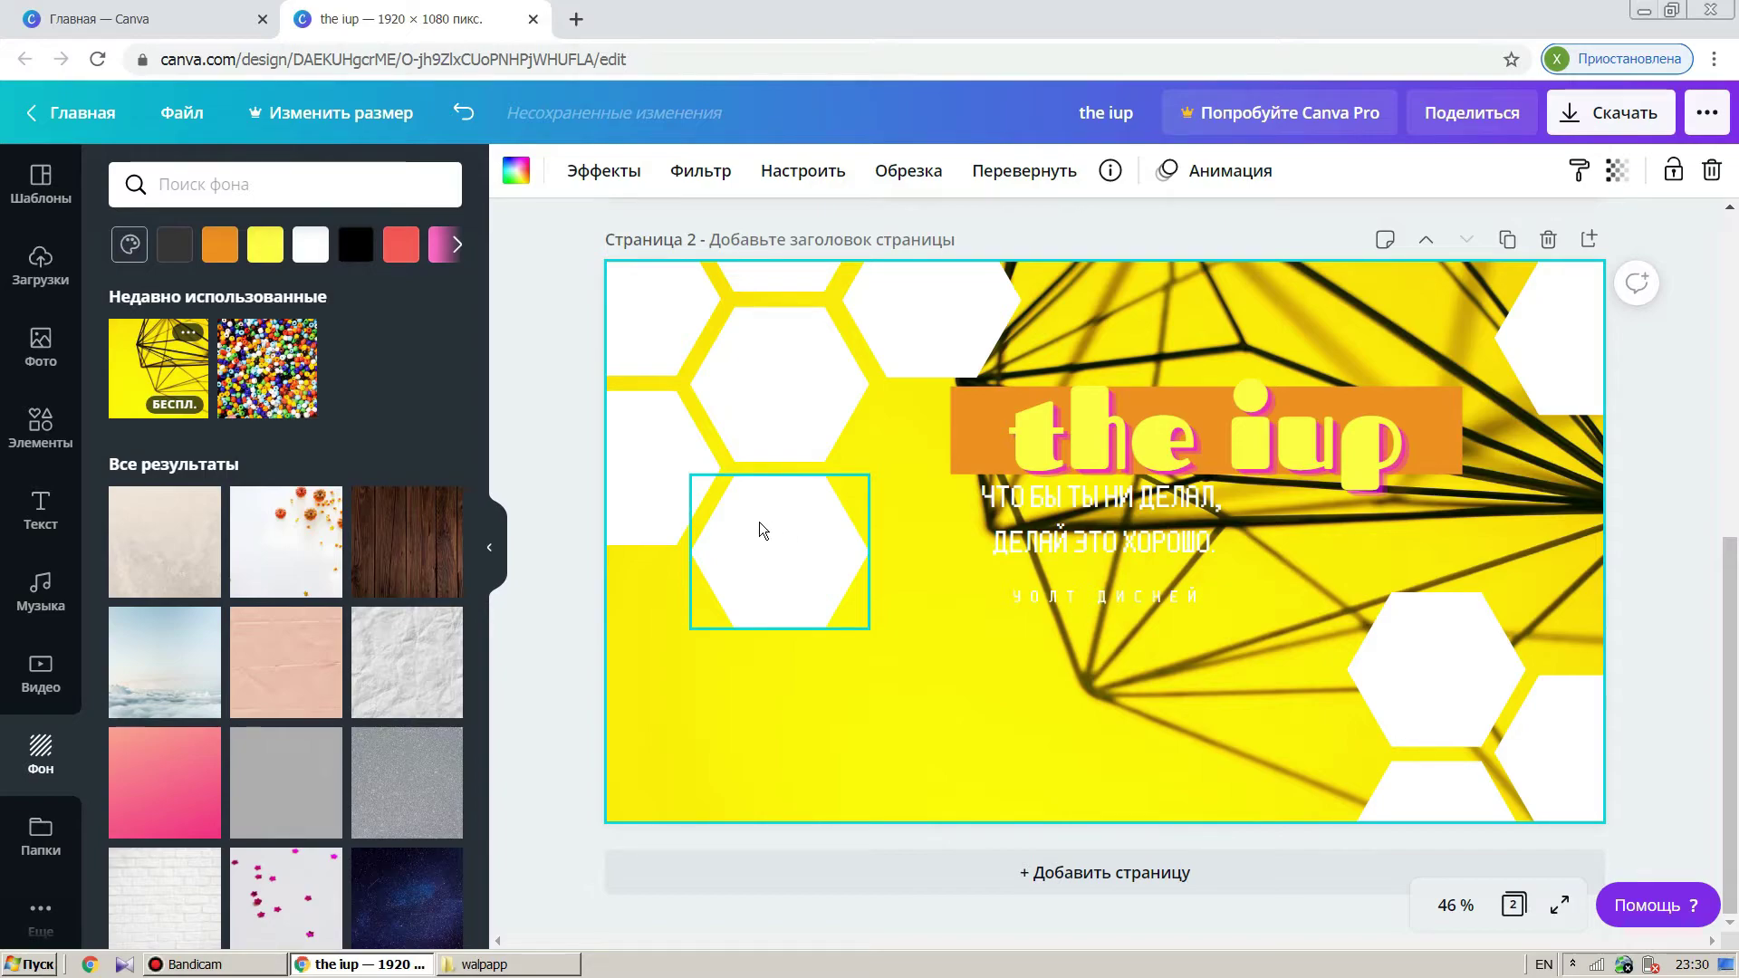
Browse the library of background images for other options
scroll(303, 517, down, 3)
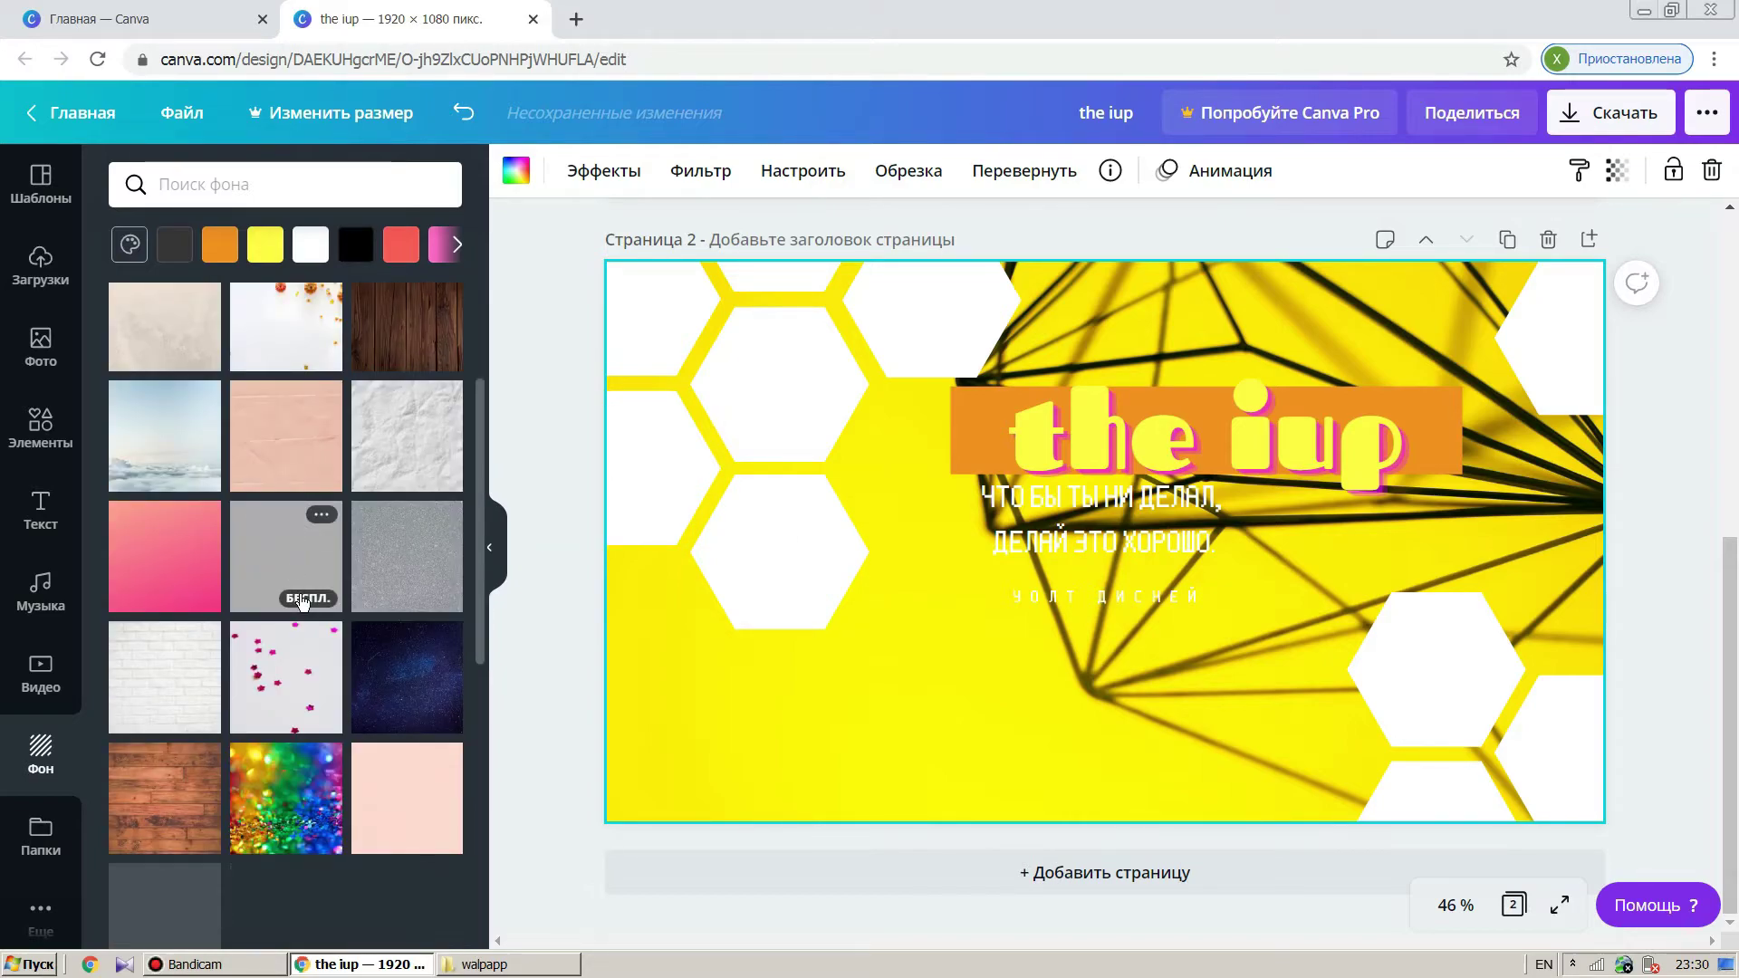
scroll(290, 548, down, 3)
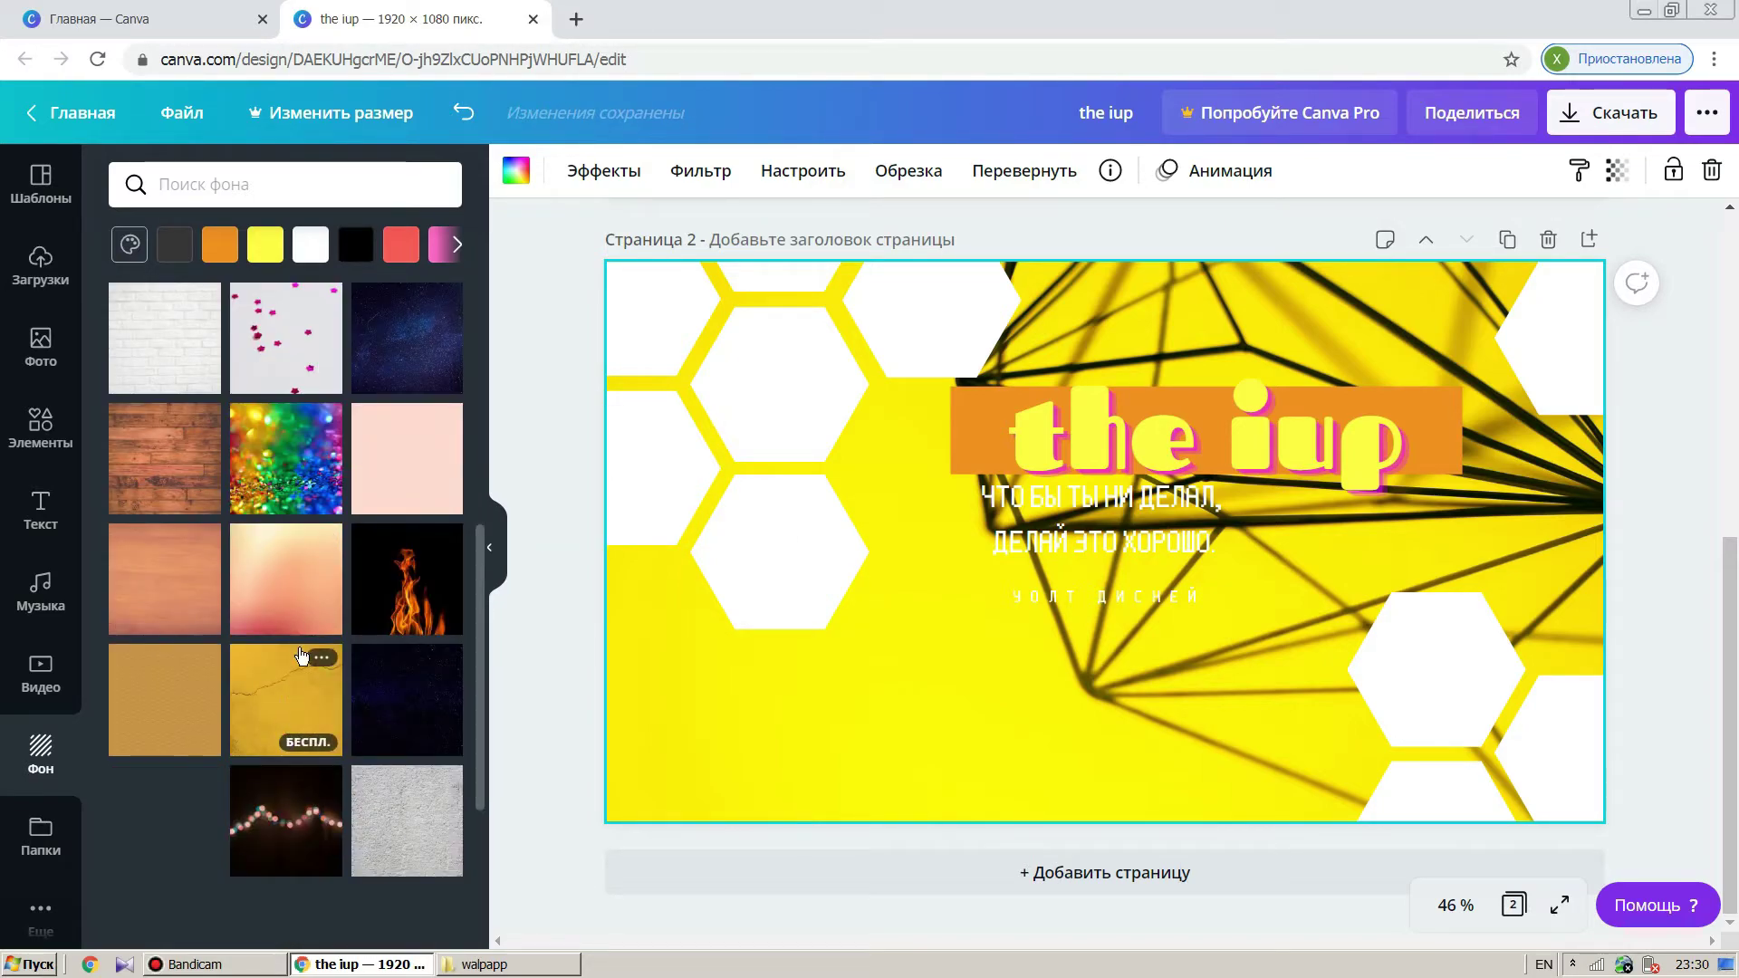
scroll(290, 598, down, 4)
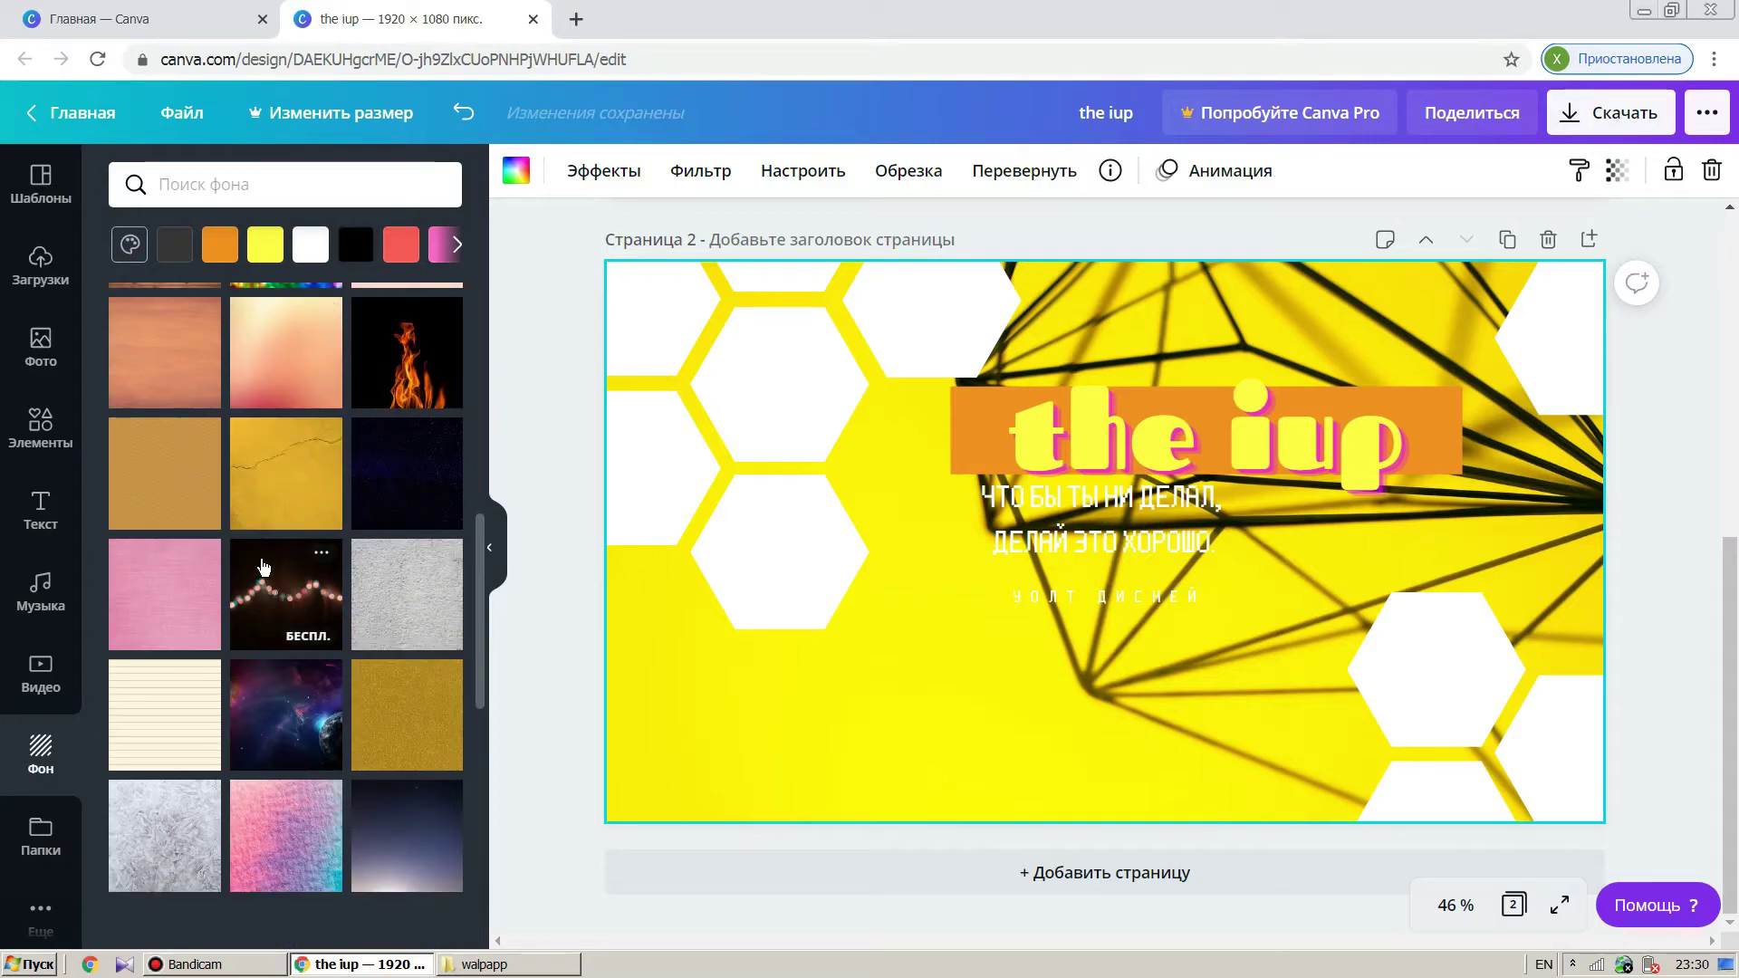
scroll(291, 605, down, 2)
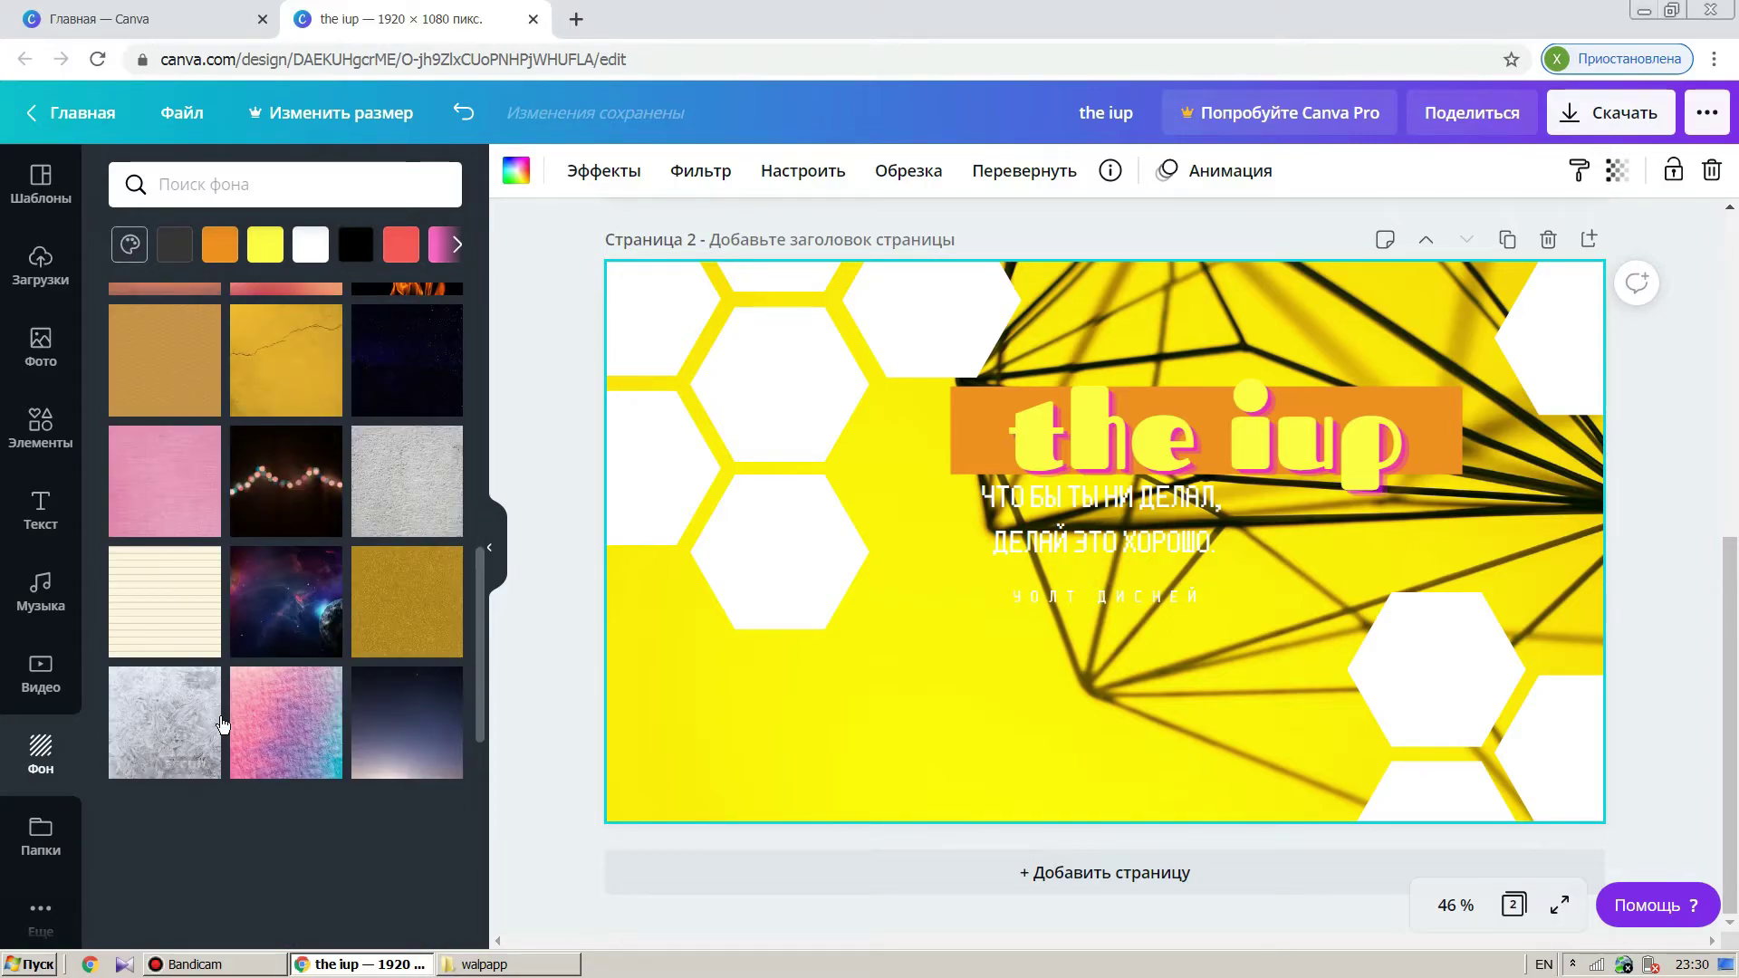
scroll(263, 700, up, 6)
scroll(262, 700, up, 4)
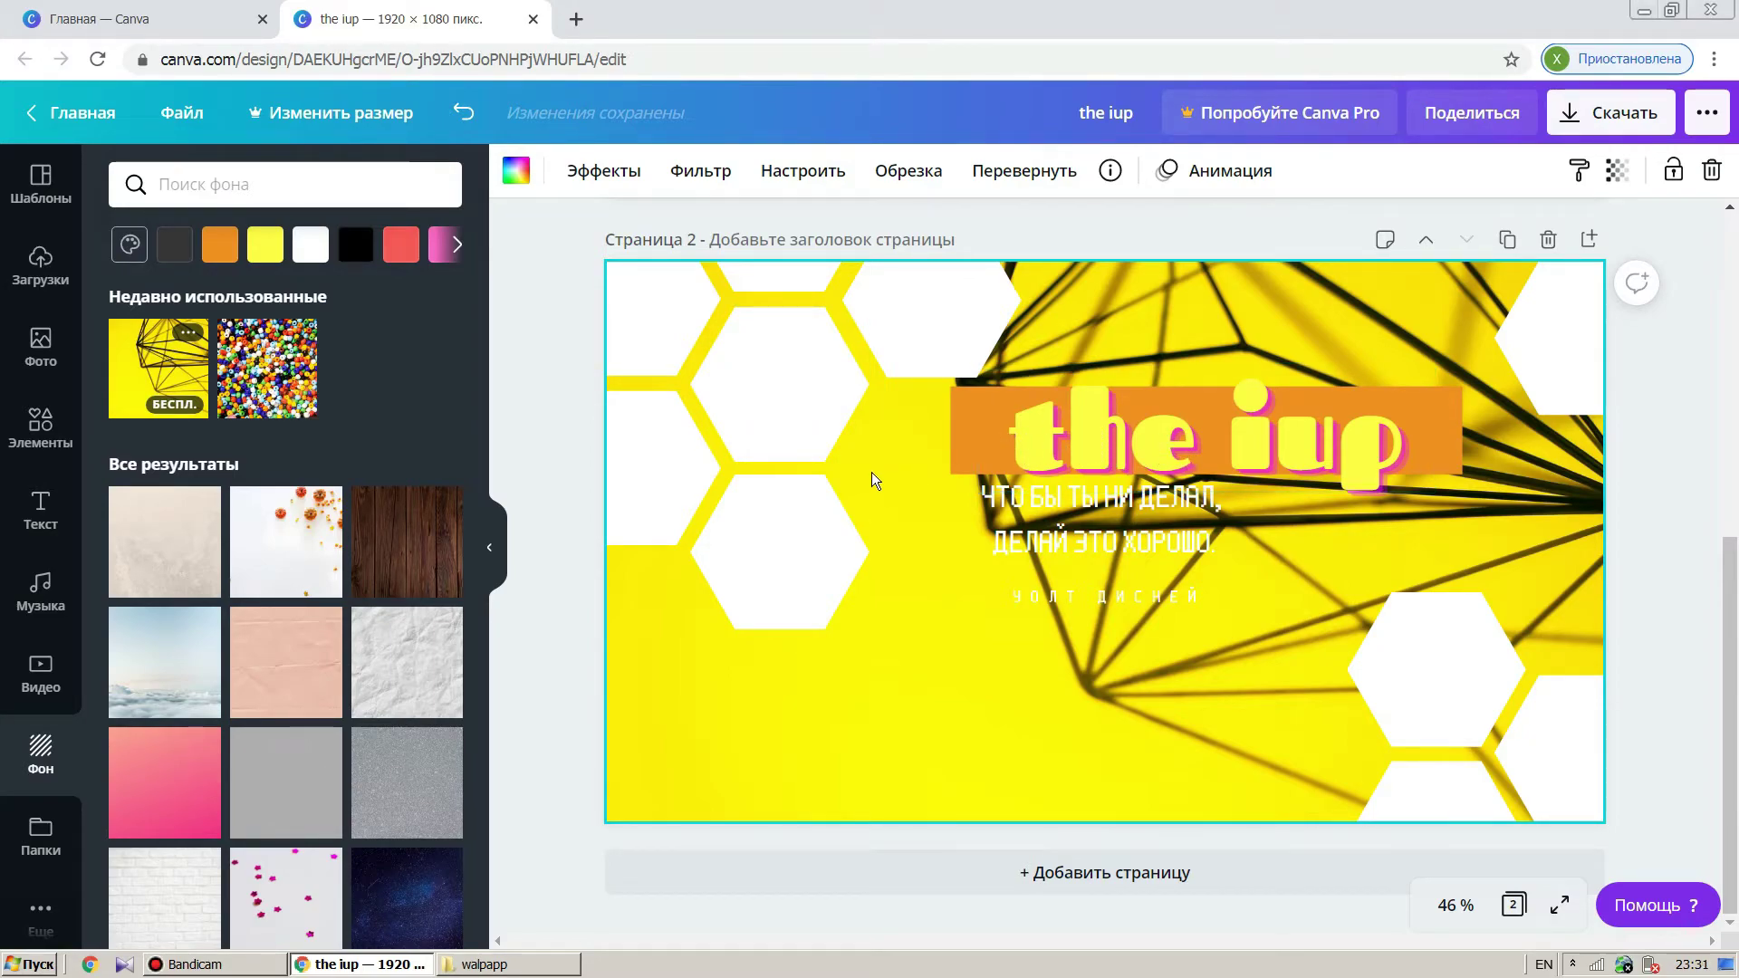
Nudge the "the iup" title slightly to the left, add a square shape and move it down beside the lower-left hexagon
mouse_move(1124, 425)
mouse_down()
mouse_move(910, 647)
mouse_move(992, 643)
mouse_move(1110, 425)
mouse_move(1083, 407)
mouse_move(1113, 429)
mouse_up()
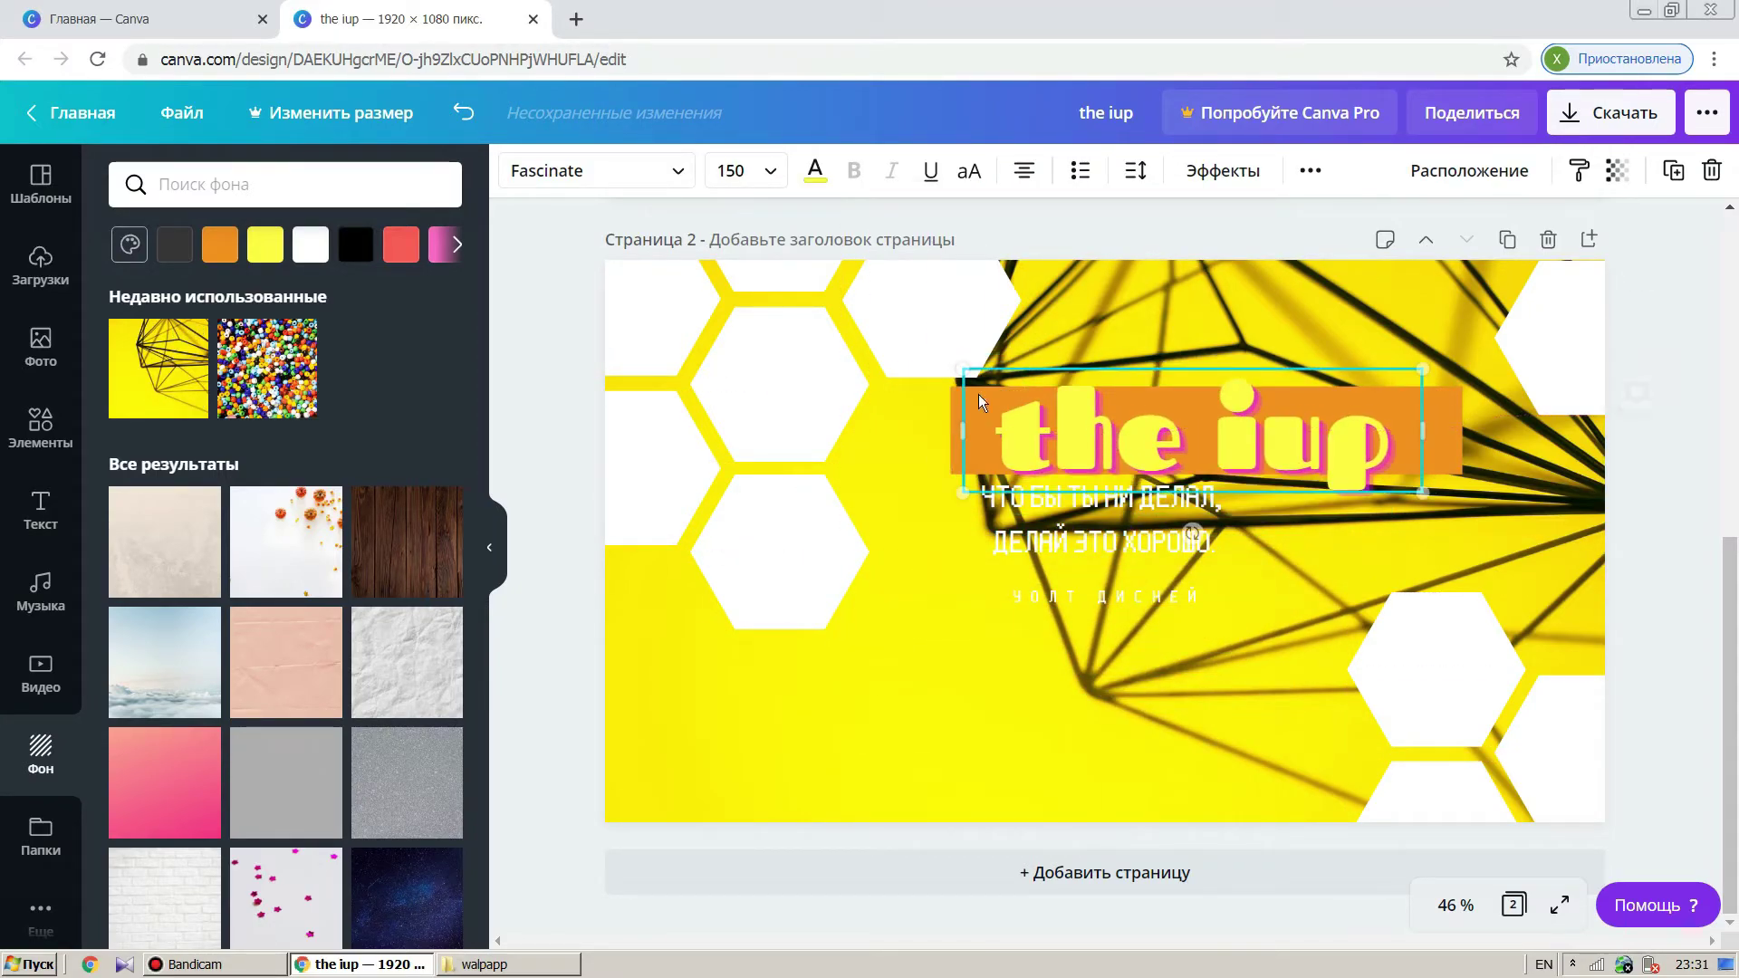
click(50, 436)
click(254, 559)
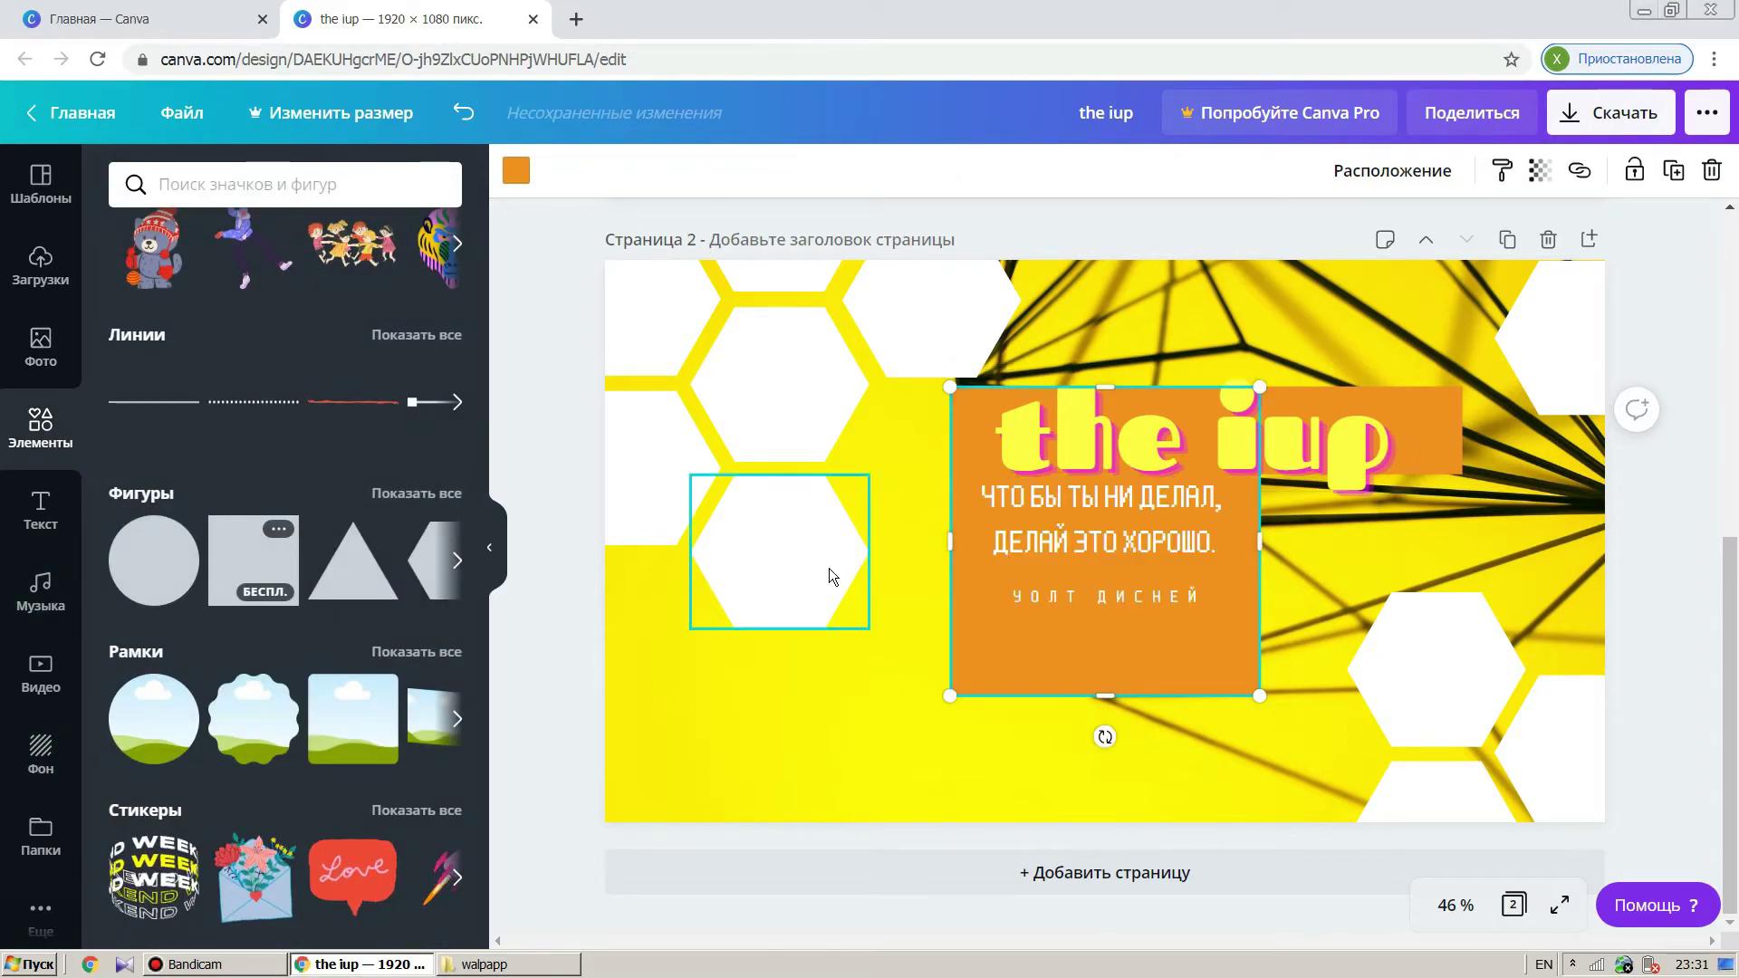
drag(1148, 629, 920, 724)
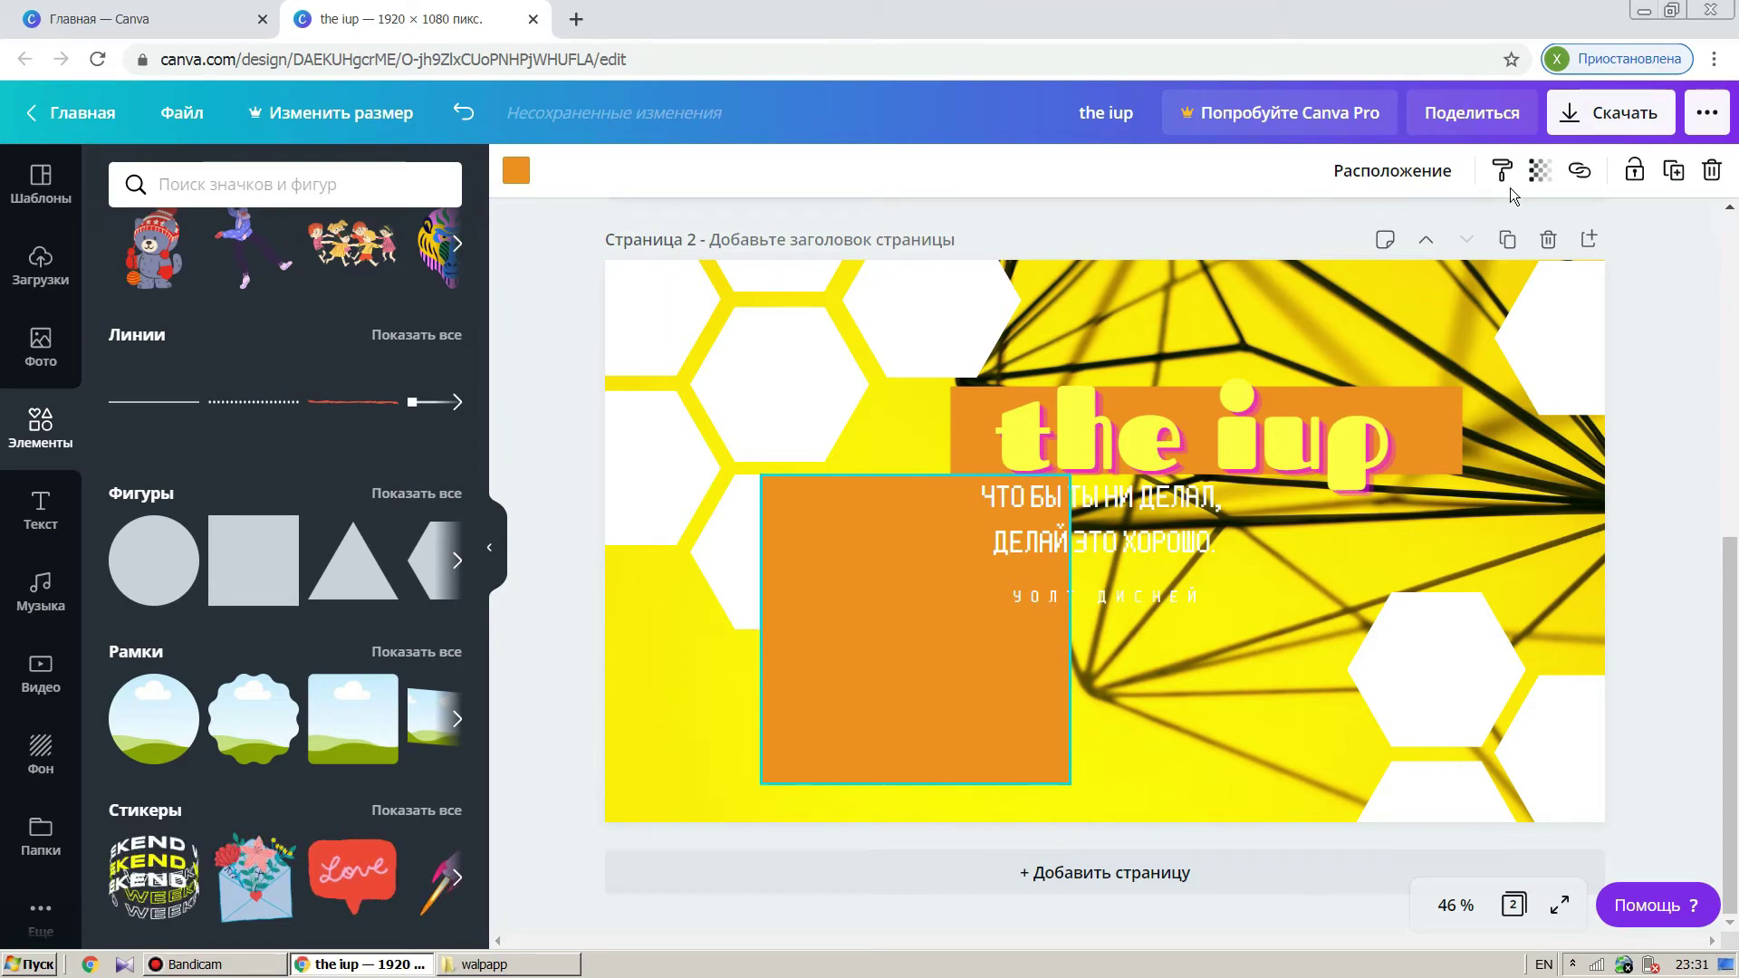
Make the orange square semi-transparent, shift it slightly right and shrink it to about 301 × 301
click(1538, 172)
drag(1472, 230, 1402, 301)
drag(837, 658, 892, 669)
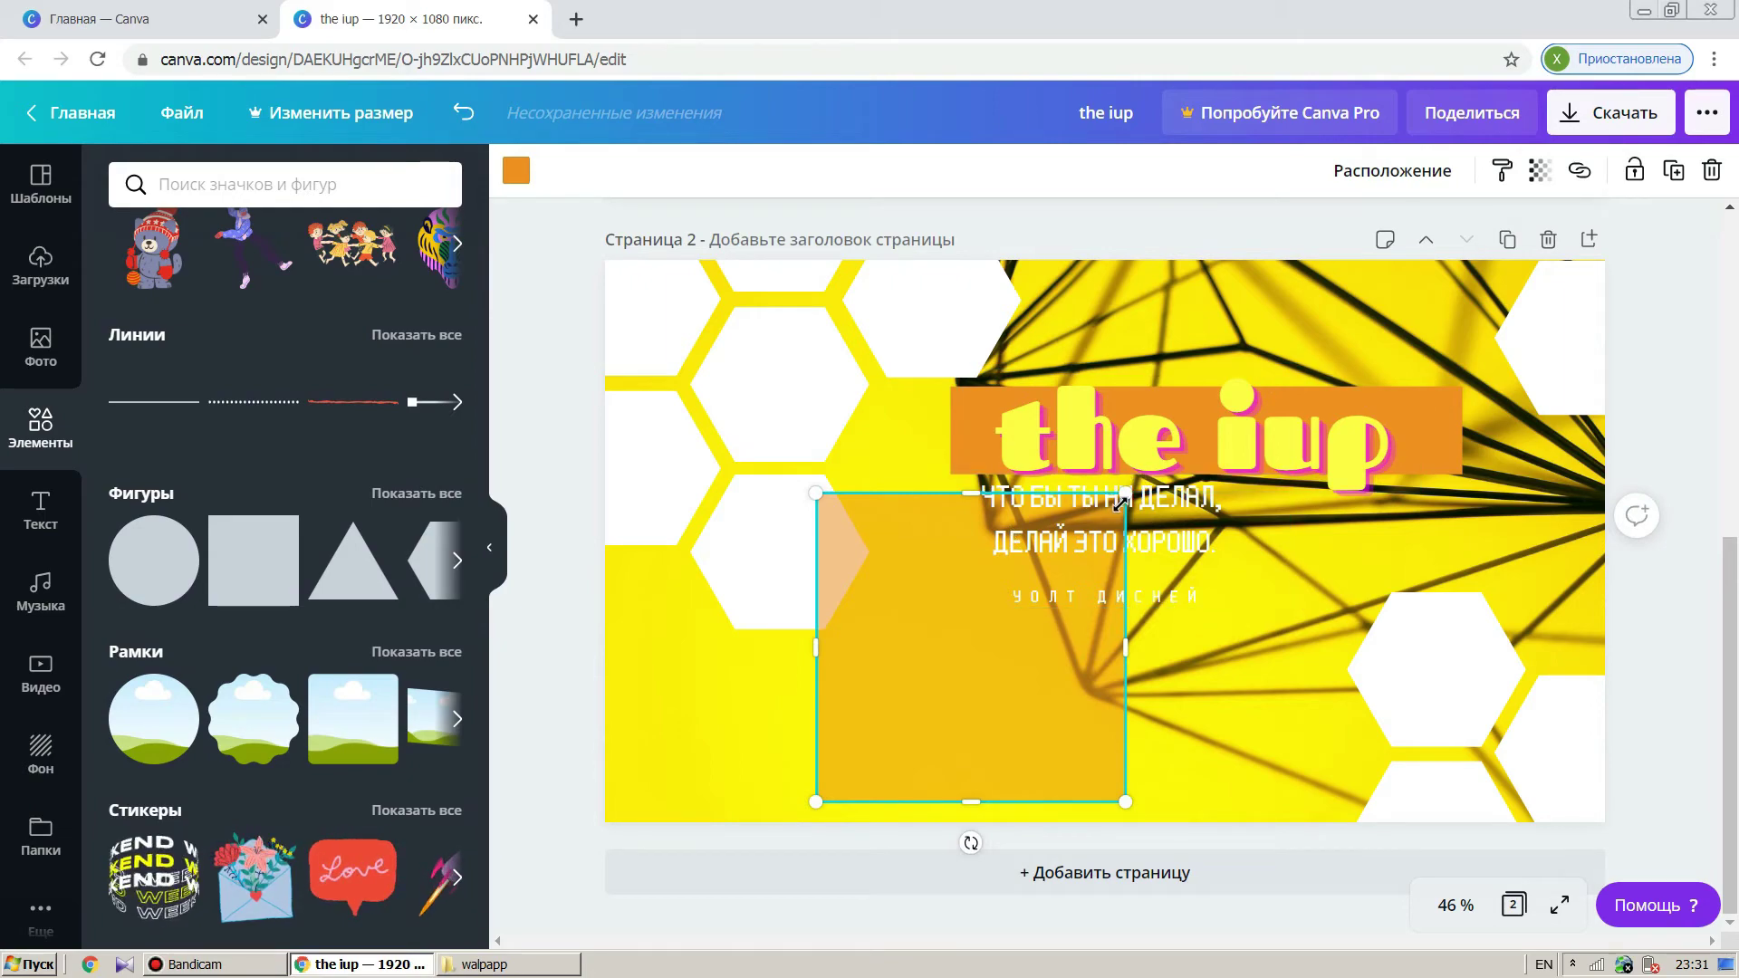
drag(1124, 493, 971, 646)
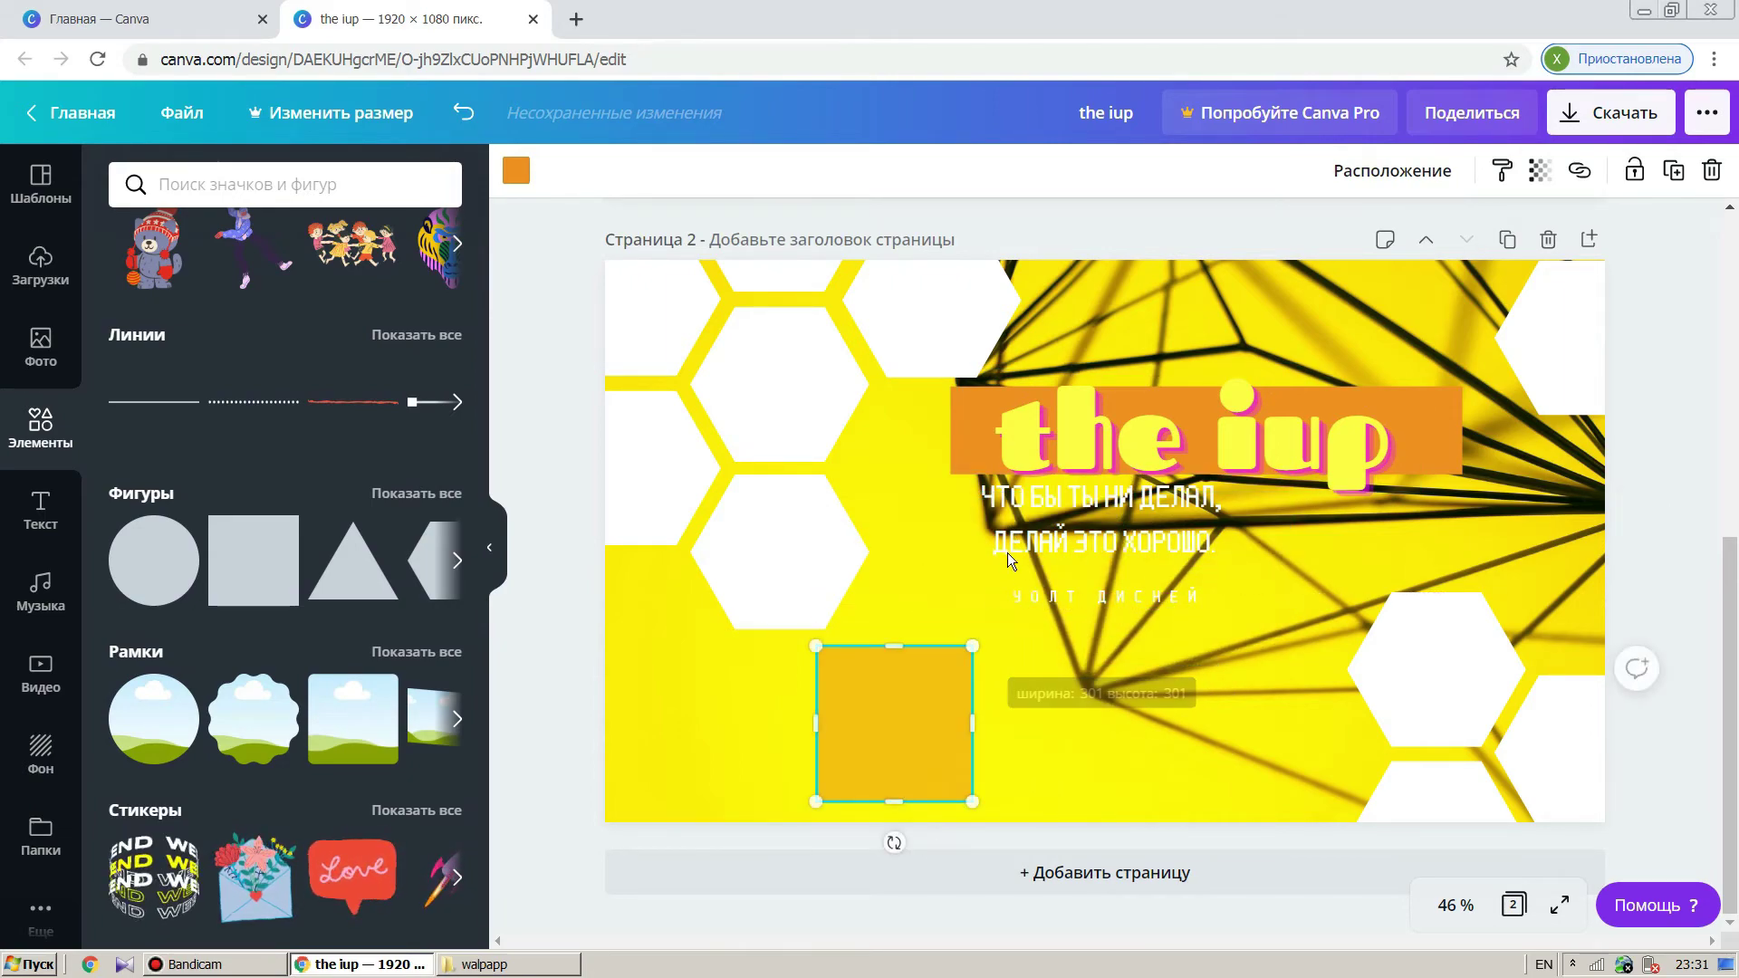
Delete the "the iup" title, the two-line quote and the author caption from page 2
click(1354, 437)
key(Delete)
click(1142, 498)
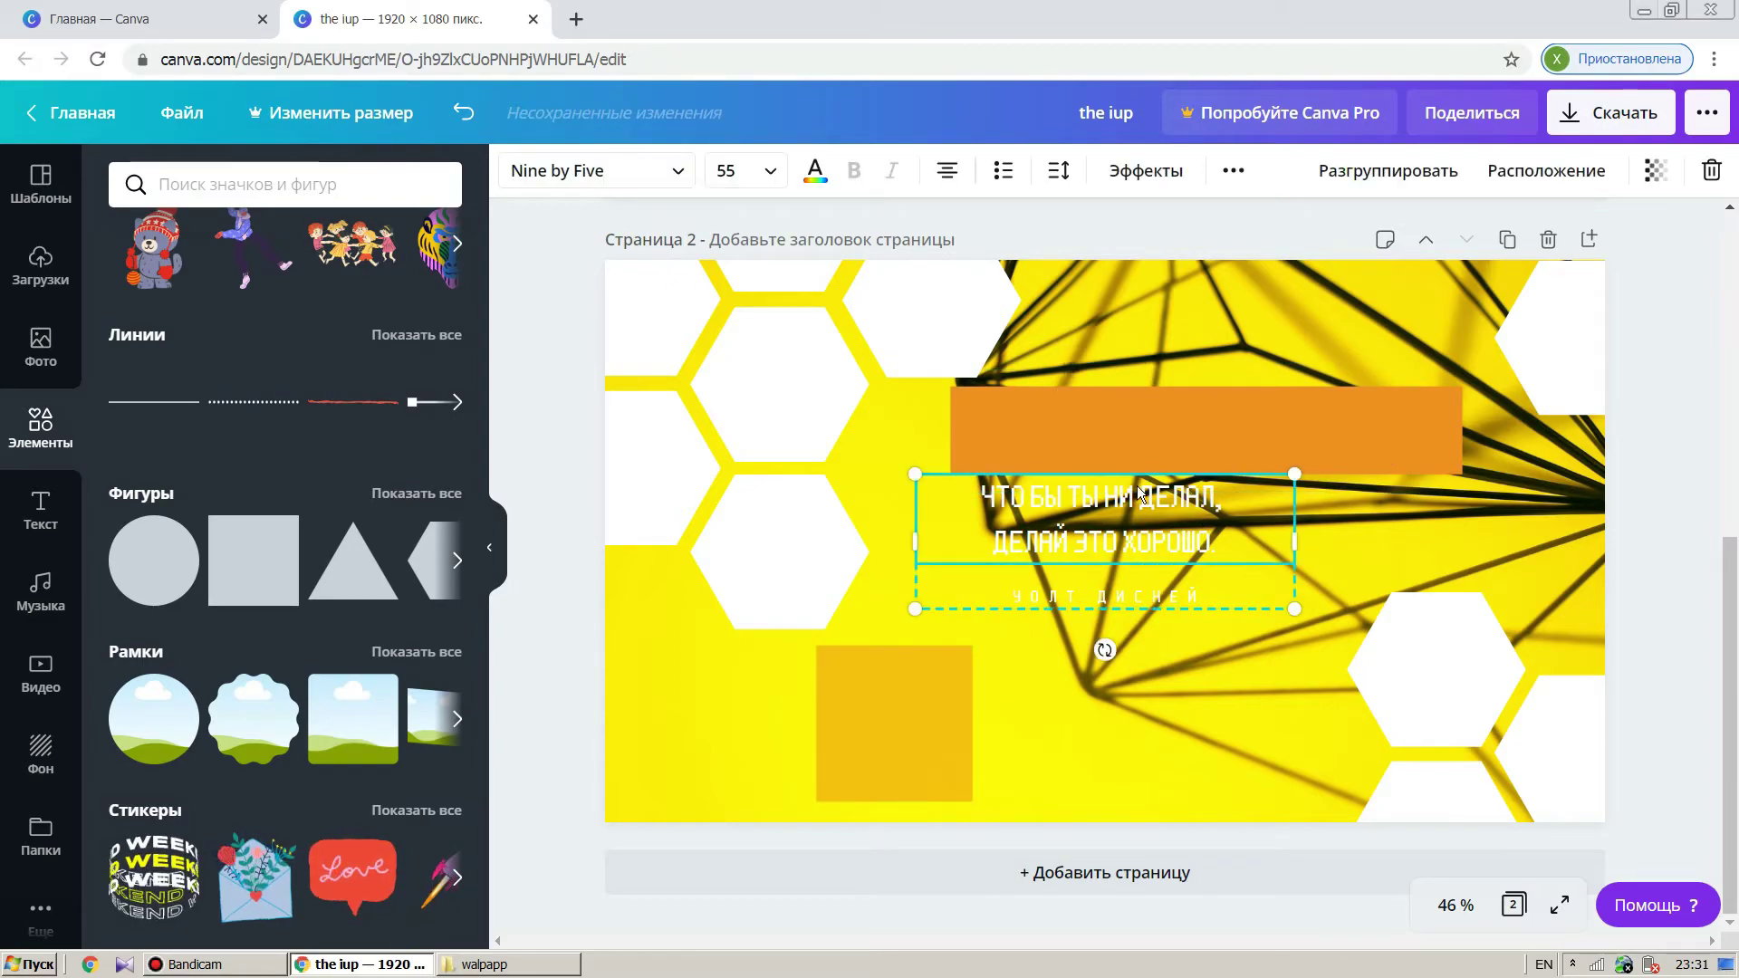
key(Delete)
double_click(1160, 596)
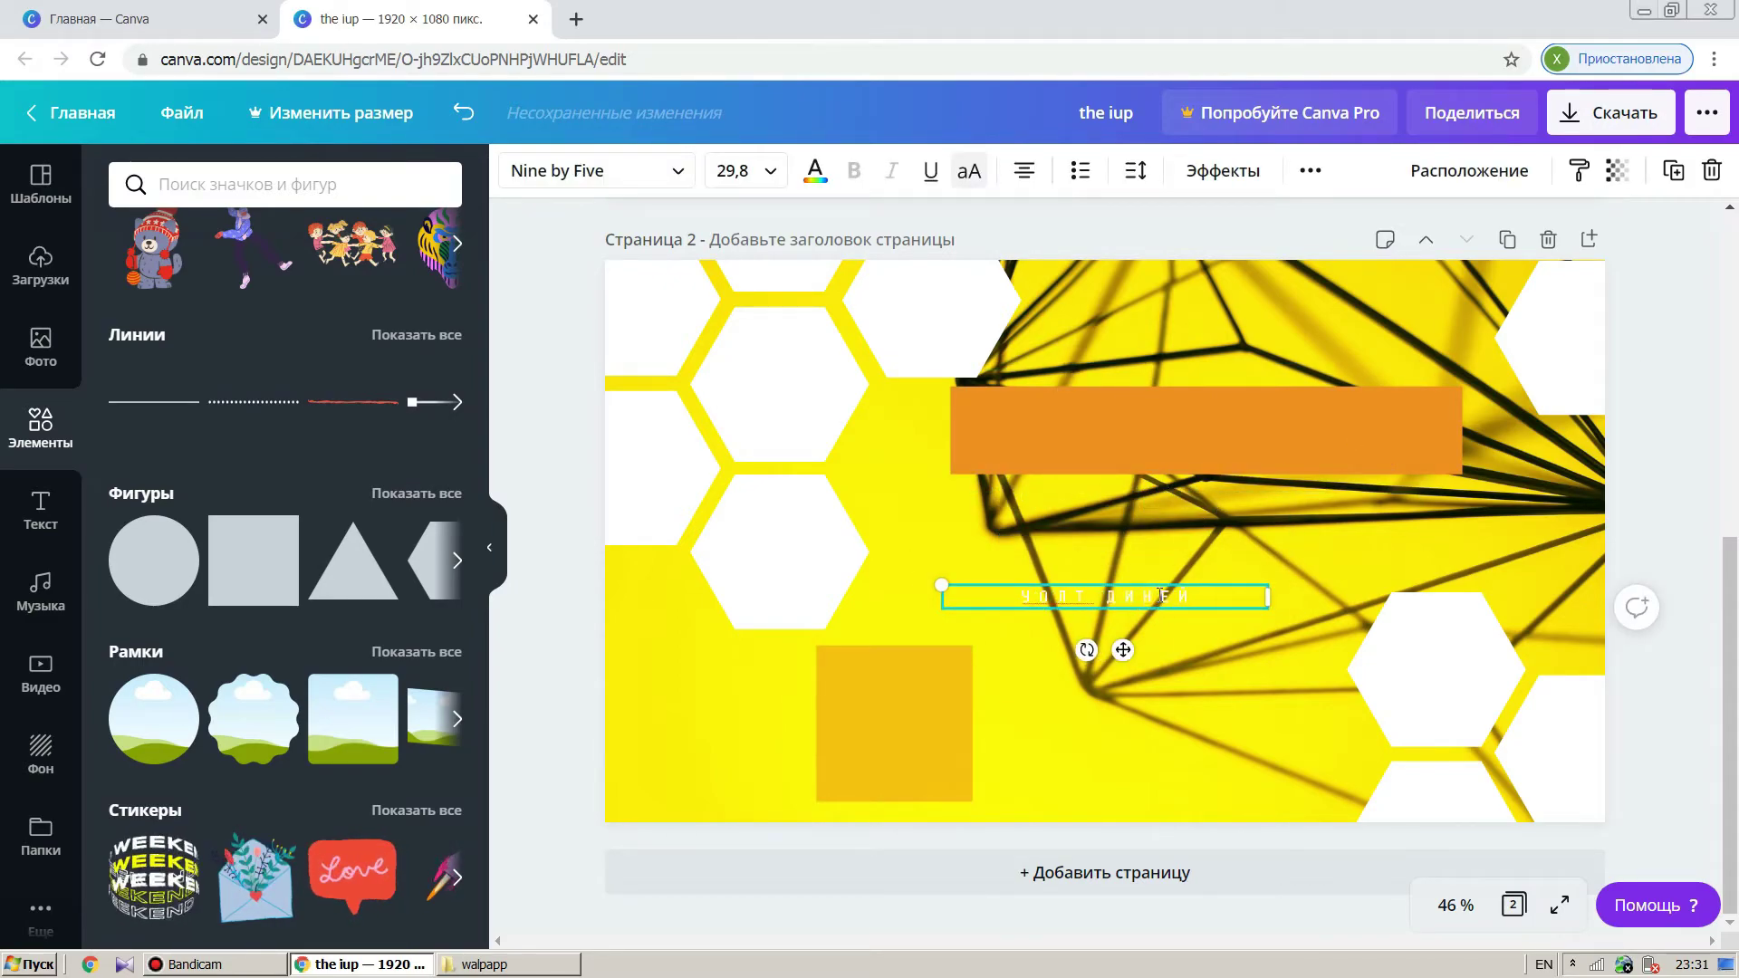
click(1210, 621)
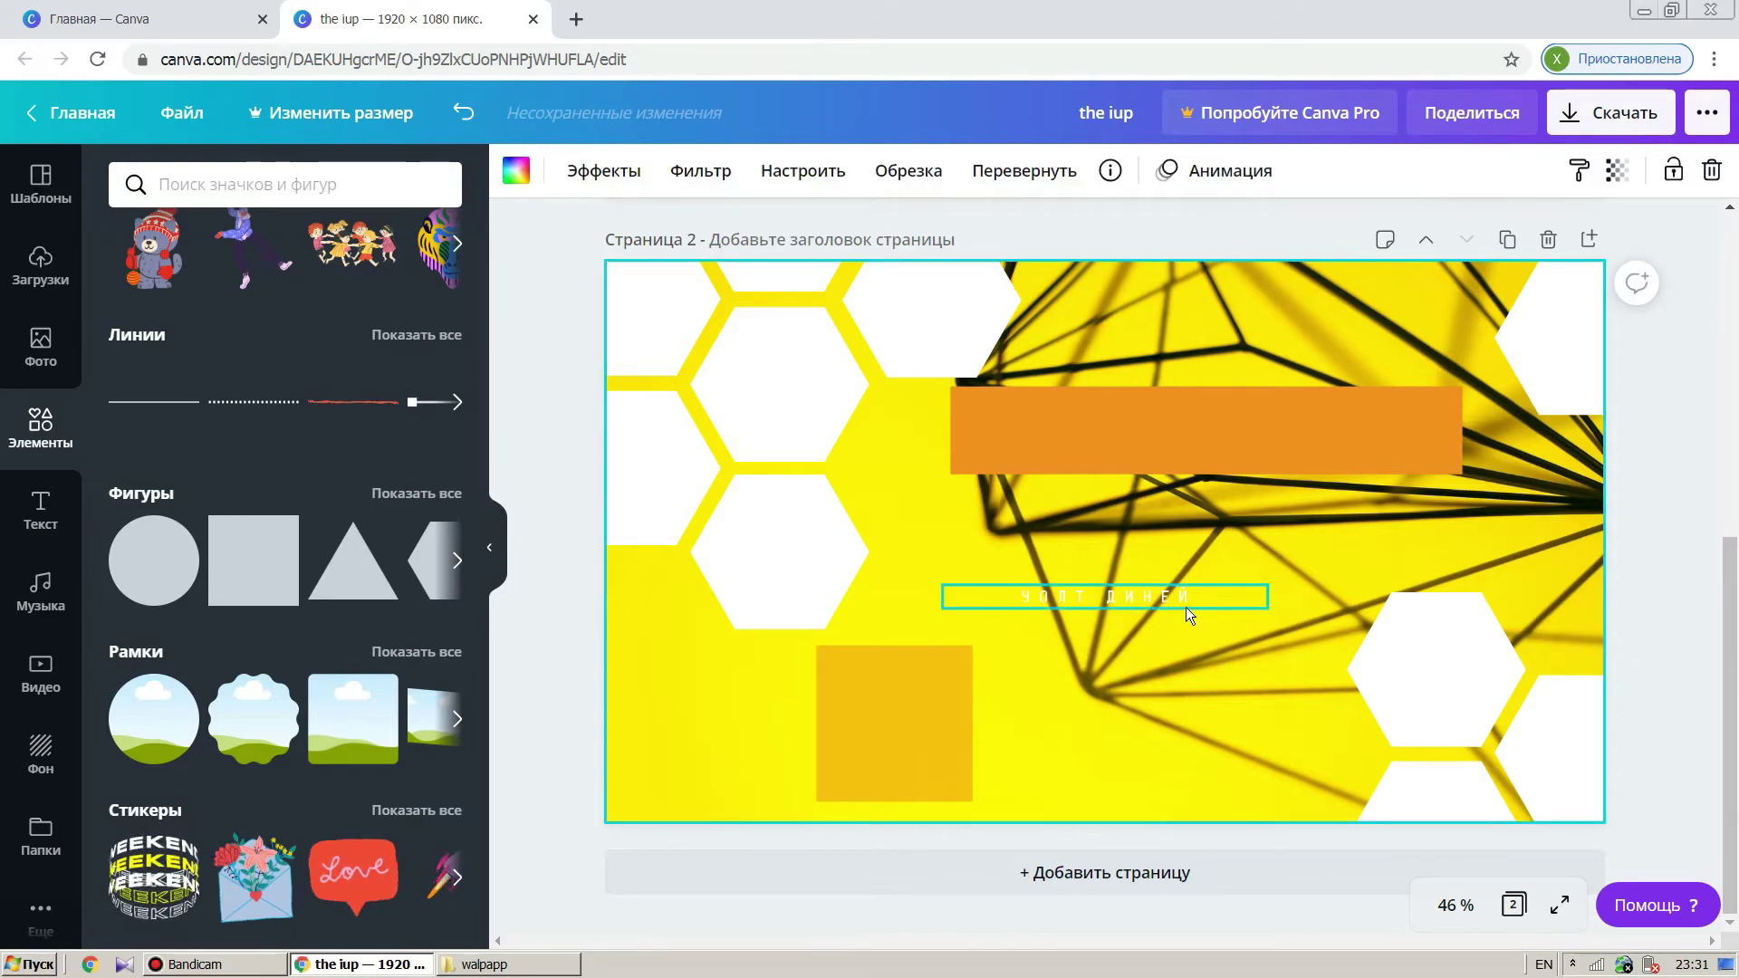
click(1186, 606)
key(Delete)
Delete the orange rectangle and the semi-transparent square from page 2
click(1258, 429)
key(Delete)
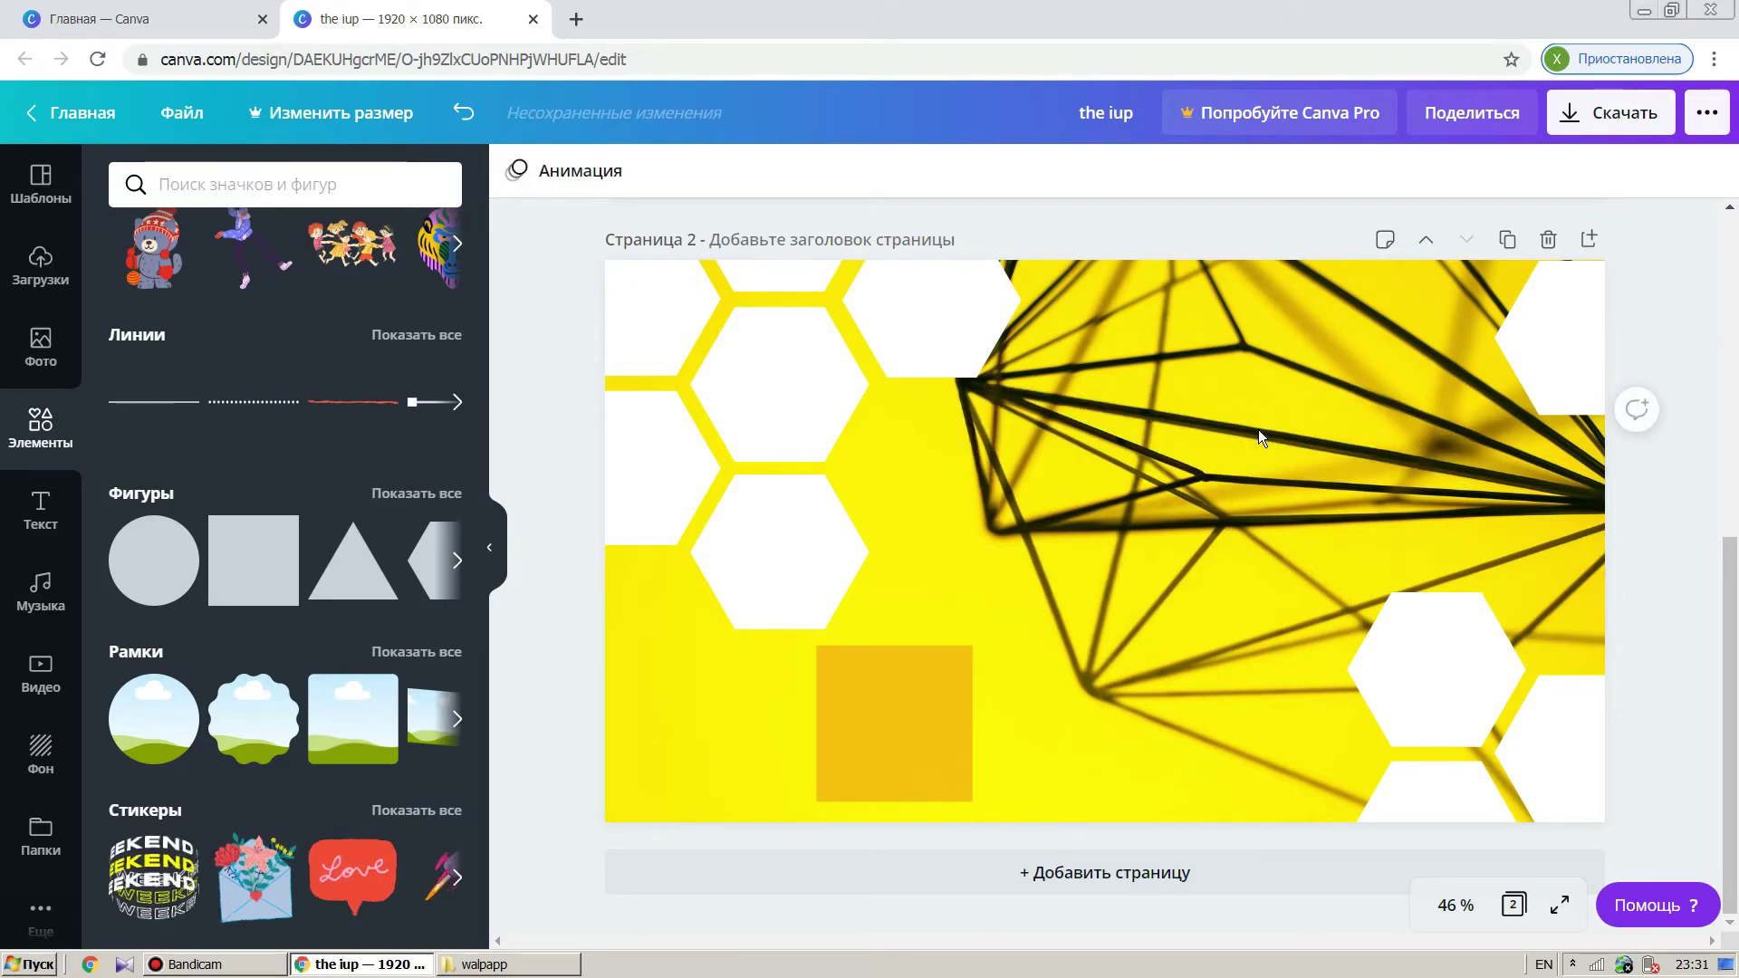
click(931, 706)
key(Delete)
Recolour the two fully visible hexagons in the page's left cluster black
click(704, 541)
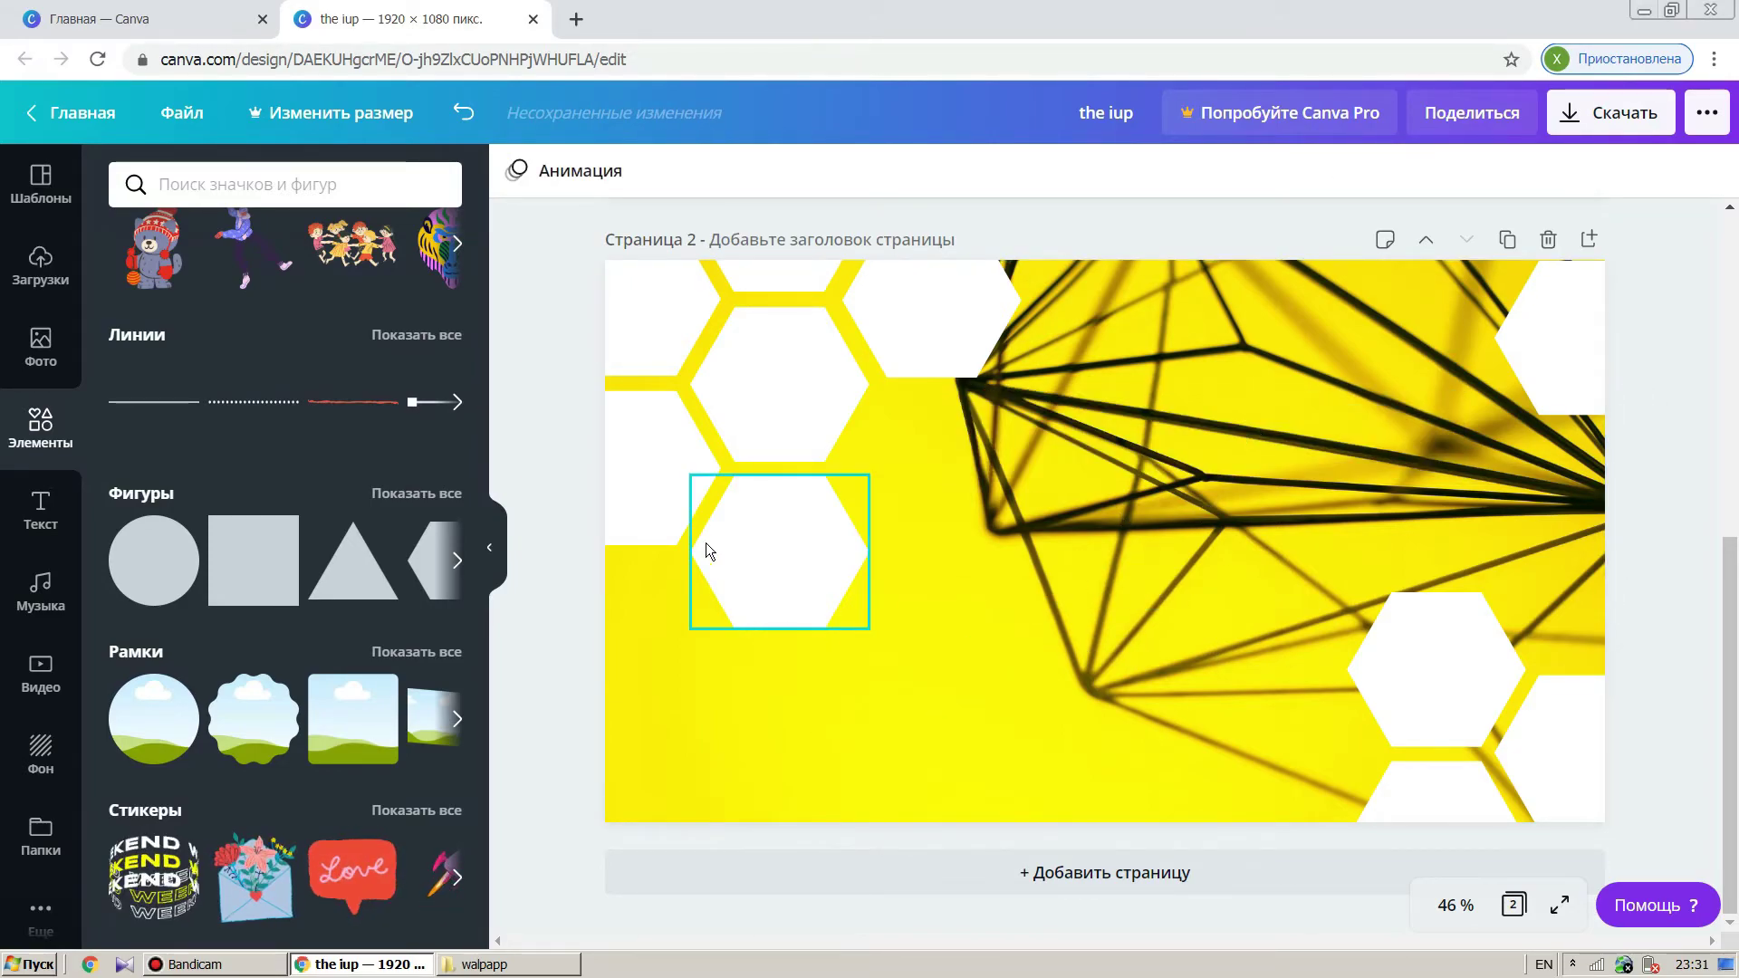
click(797, 571)
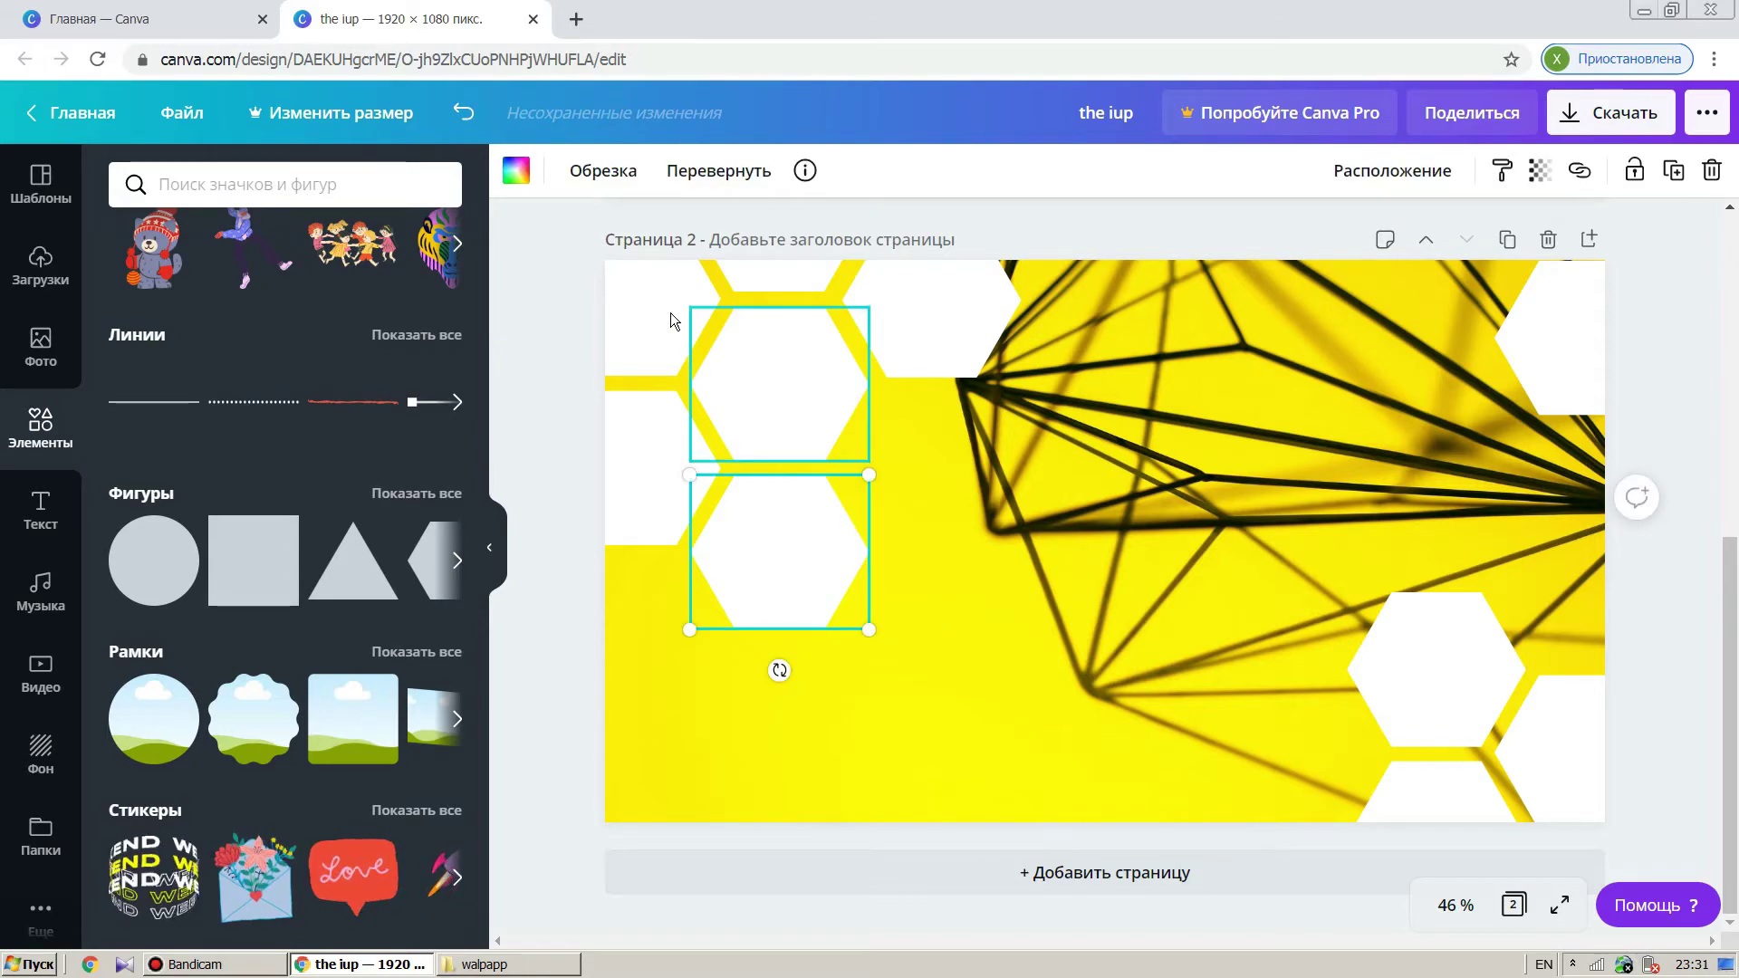
click(790, 432)
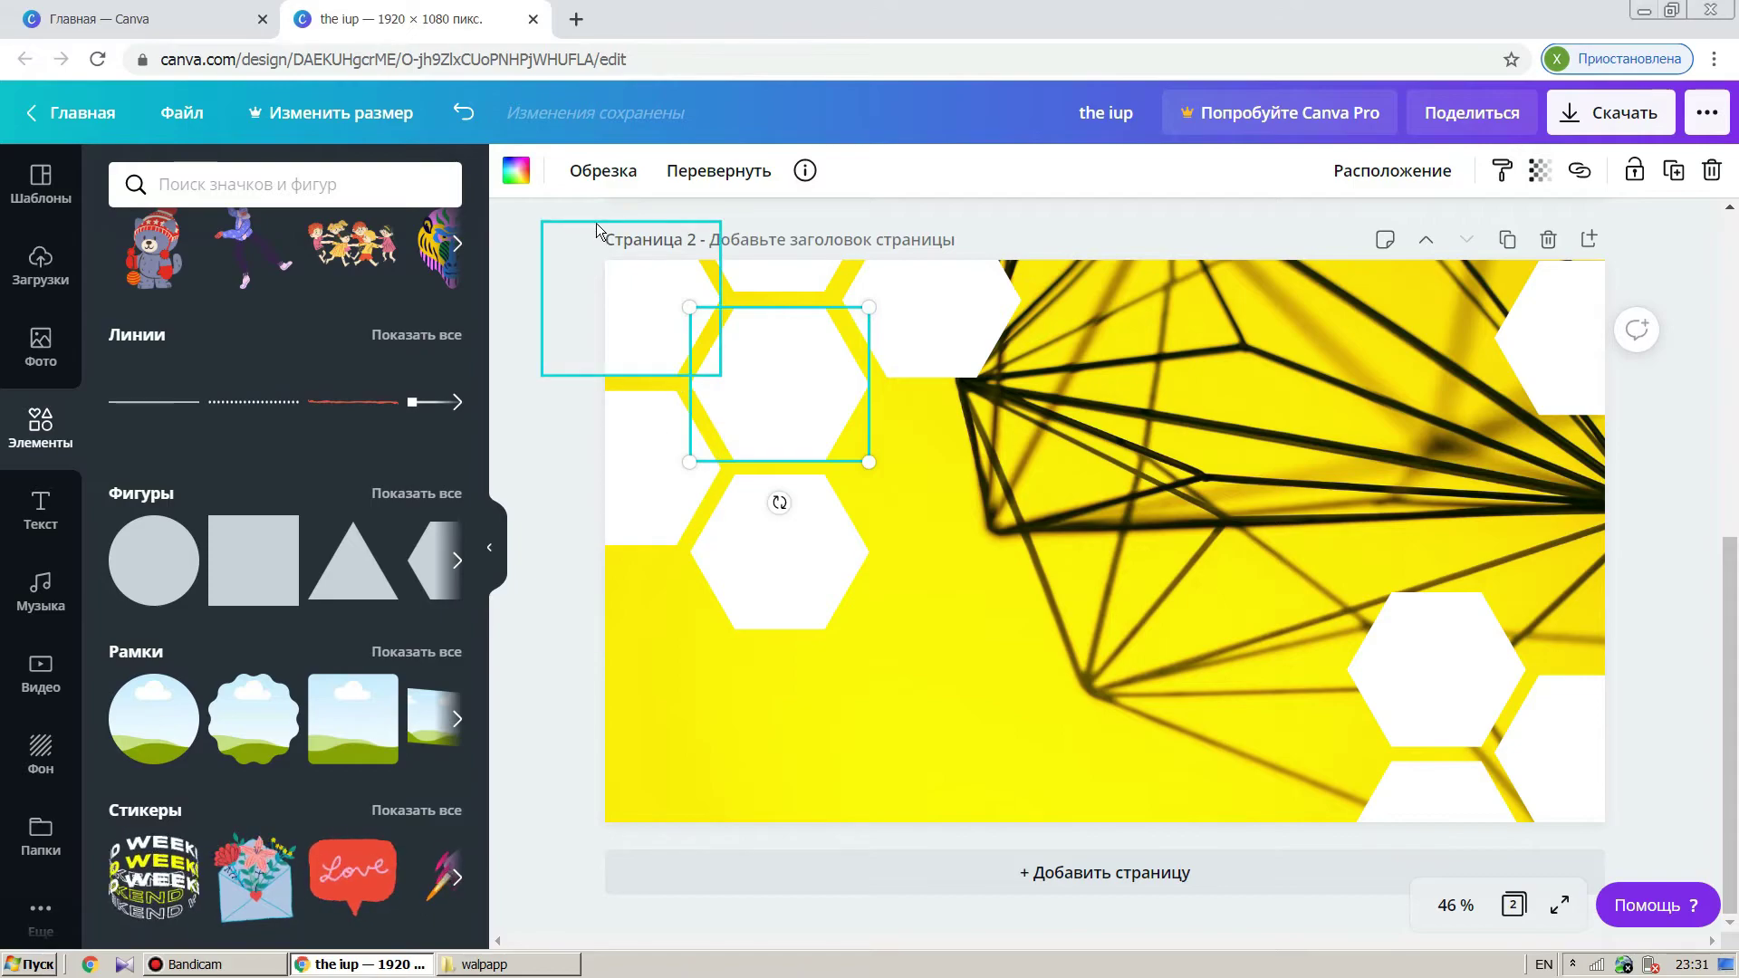
click(516, 170)
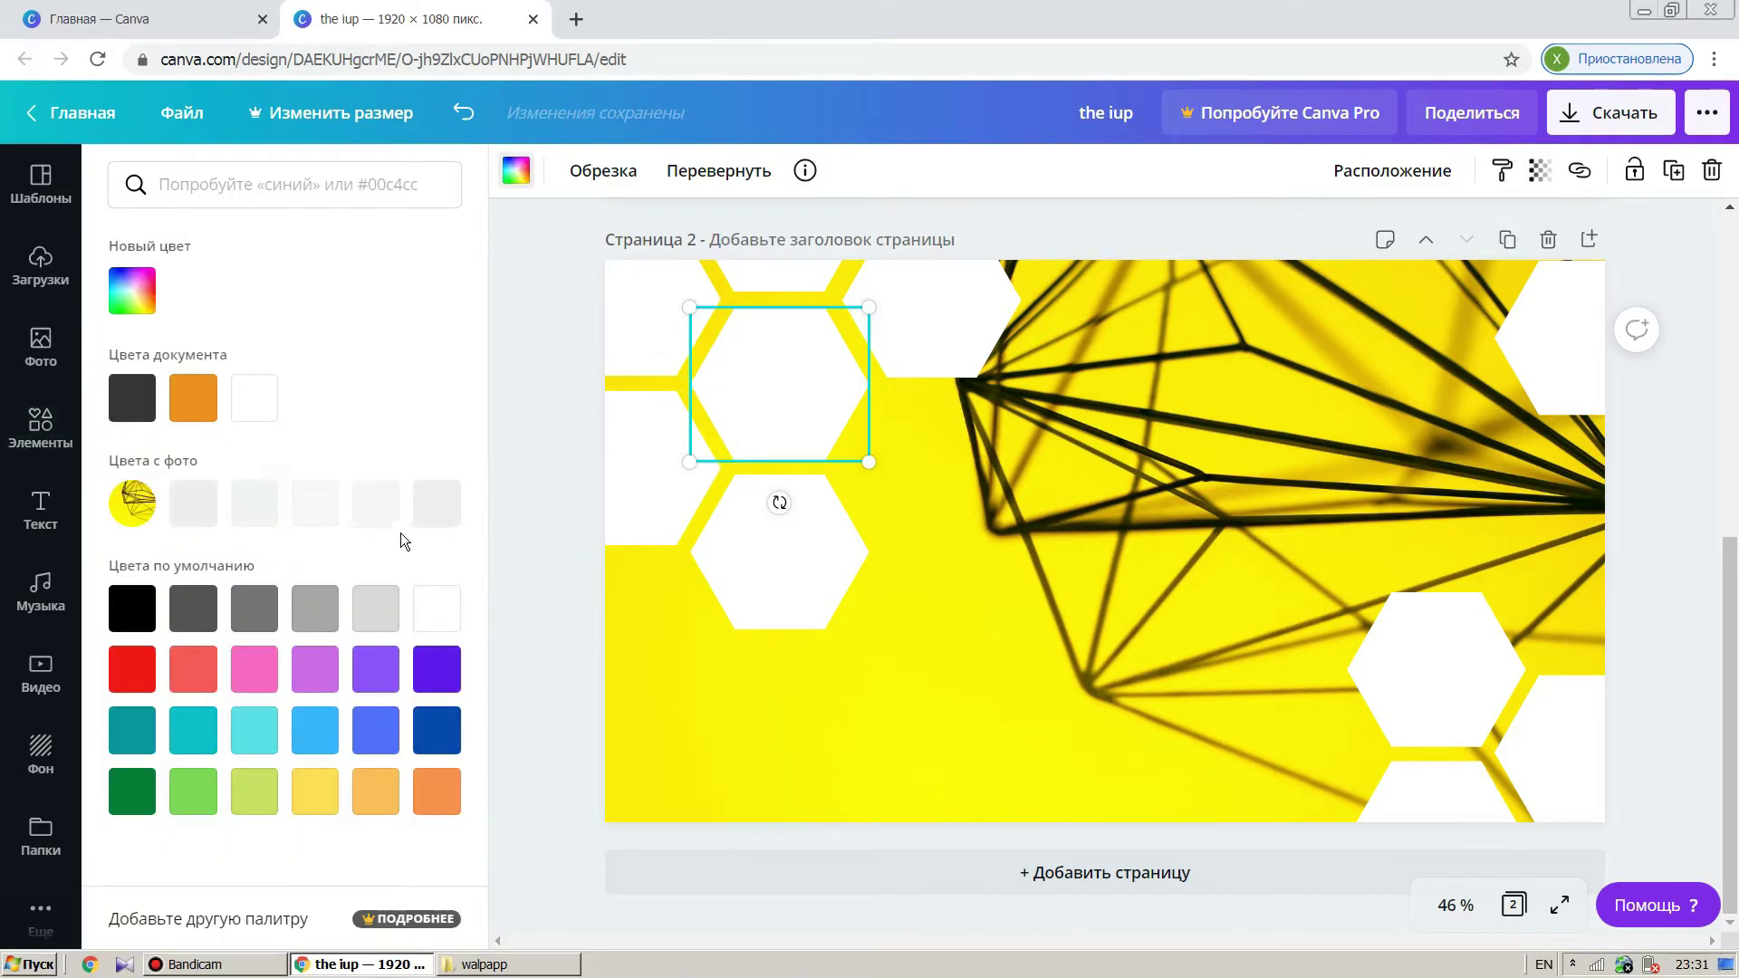
click(145, 606)
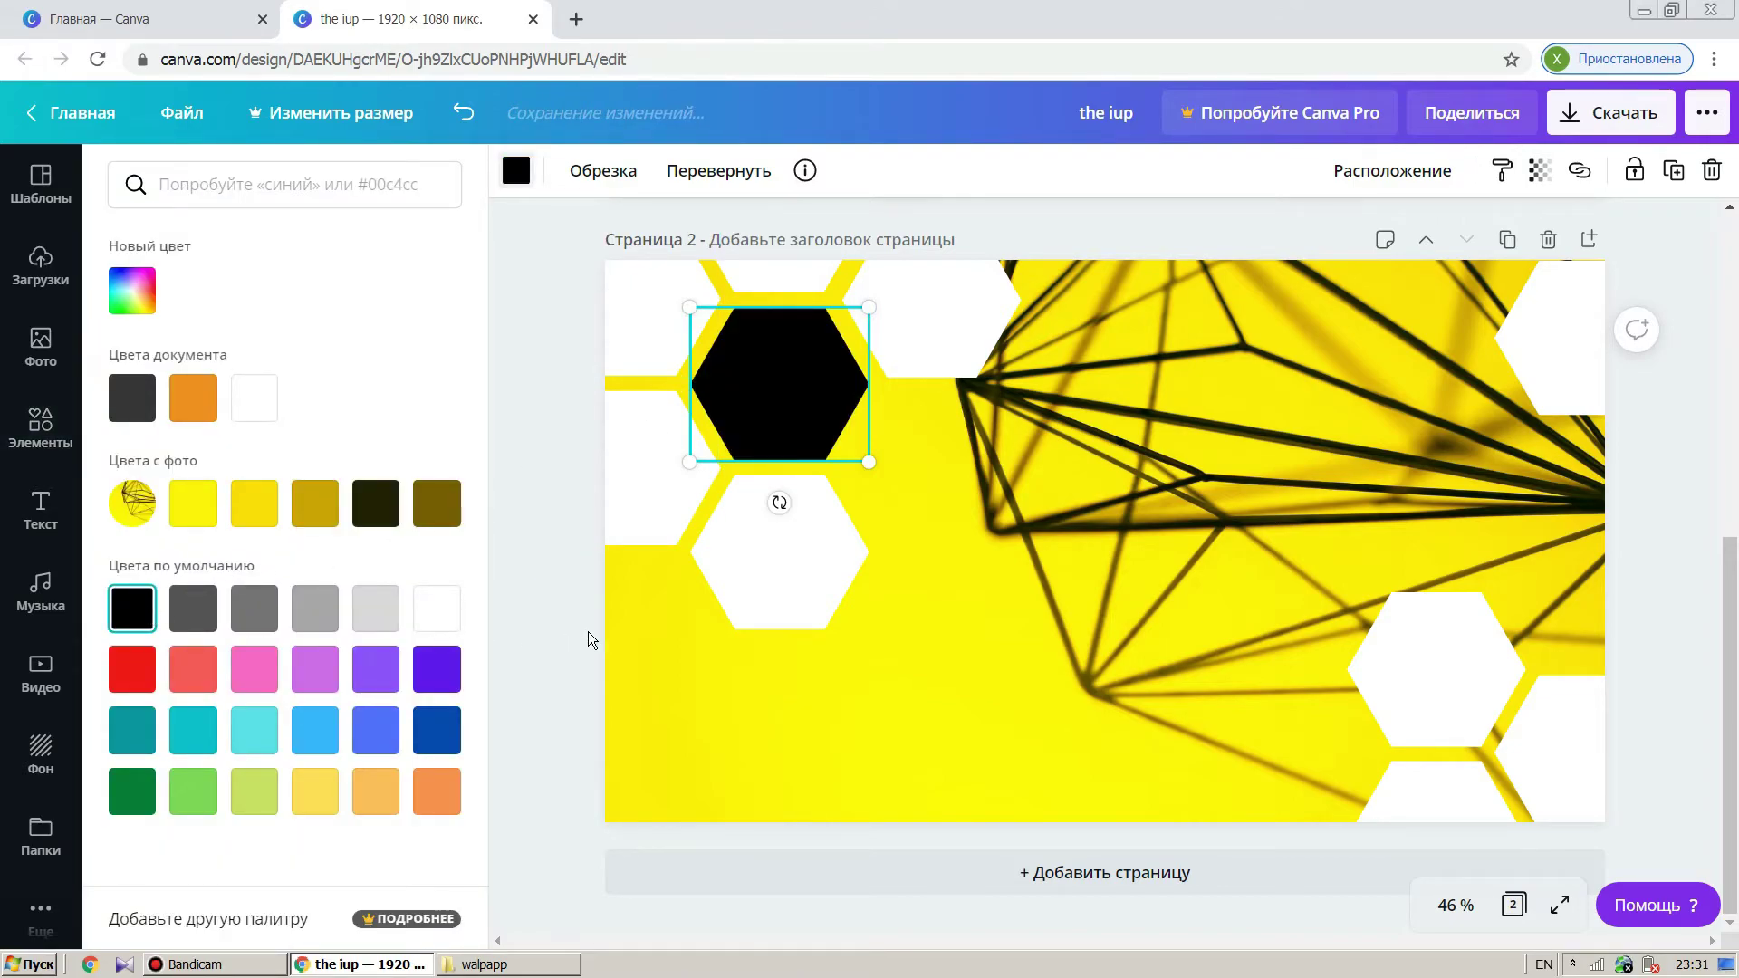
click(763, 589)
click(156, 611)
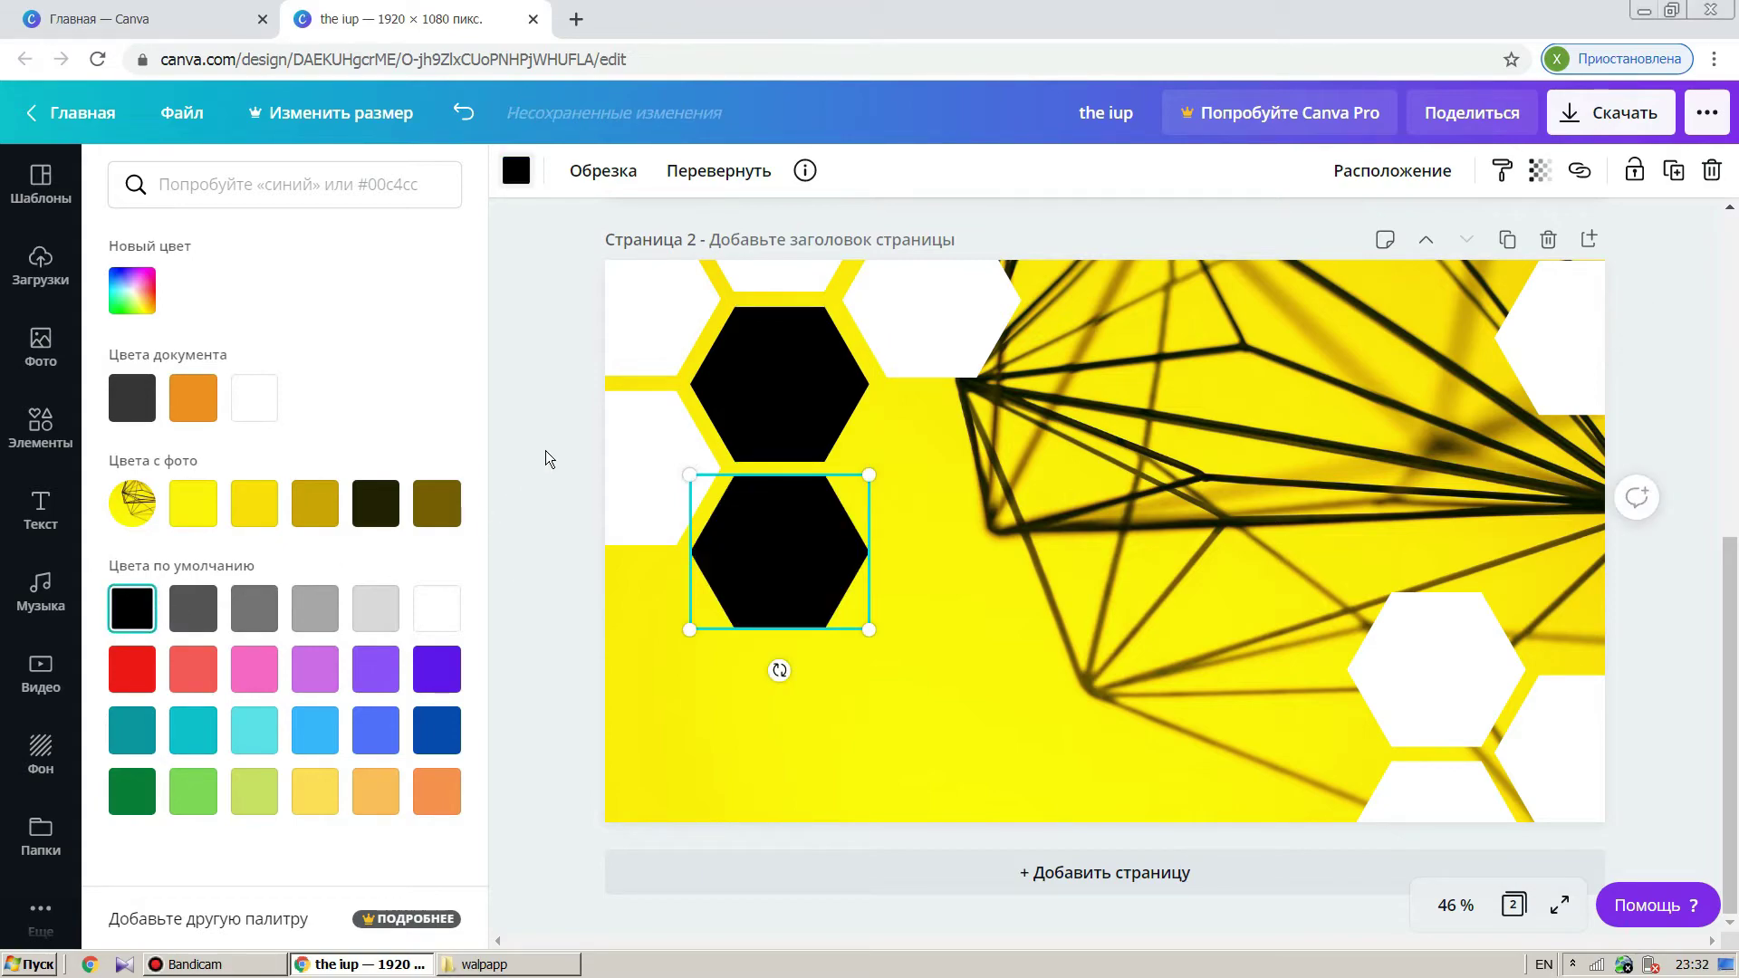
Recolour the four cropped hexagons along the left and top edges of the left cluster black
click(650, 468)
click(131, 614)
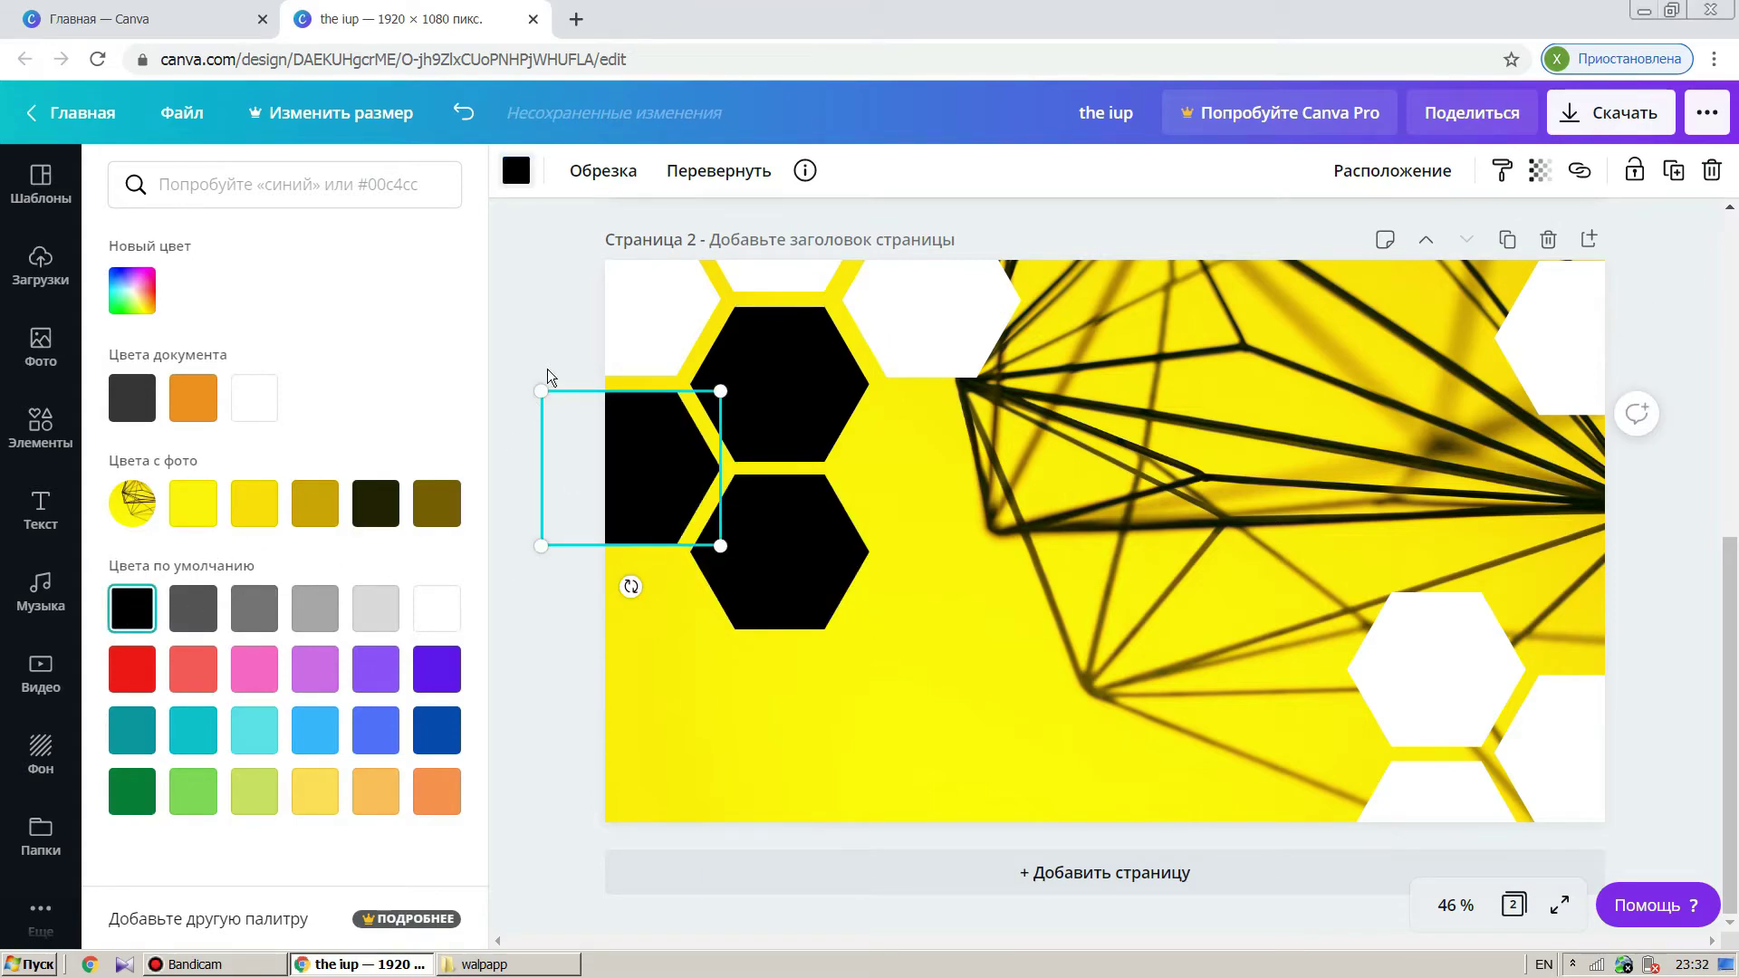
click(634, 321)
click(131, 607)
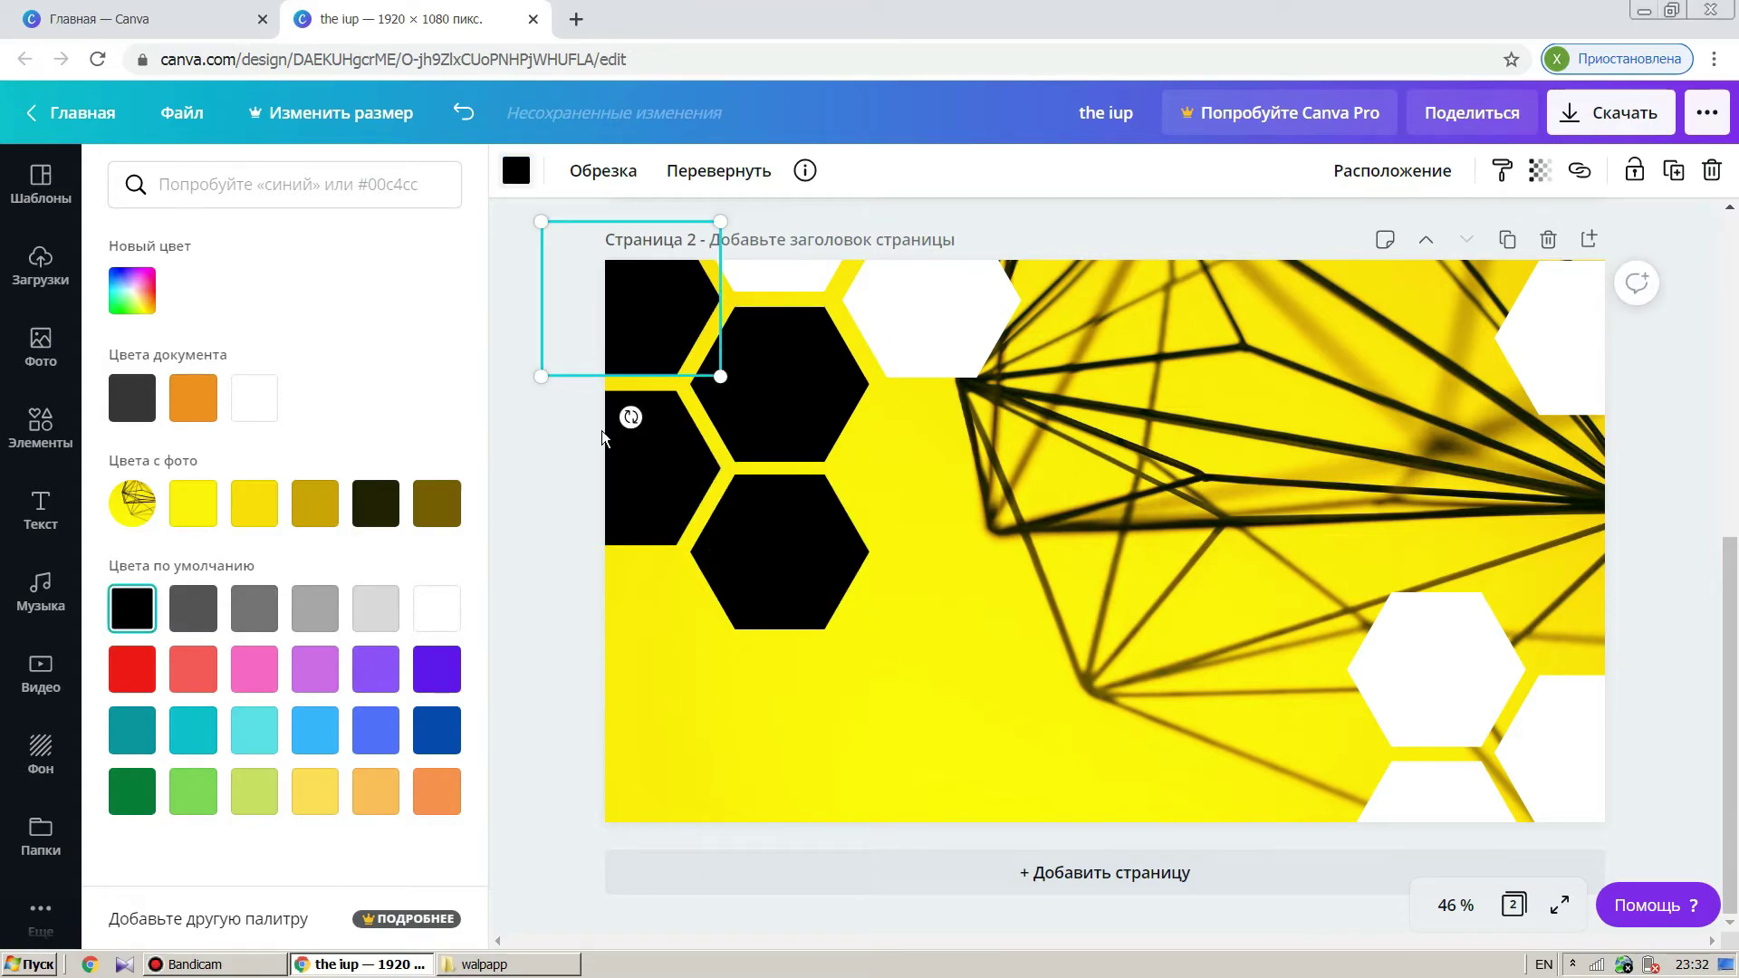
click(801, 283)
click(150, 609)
click(898, 361)
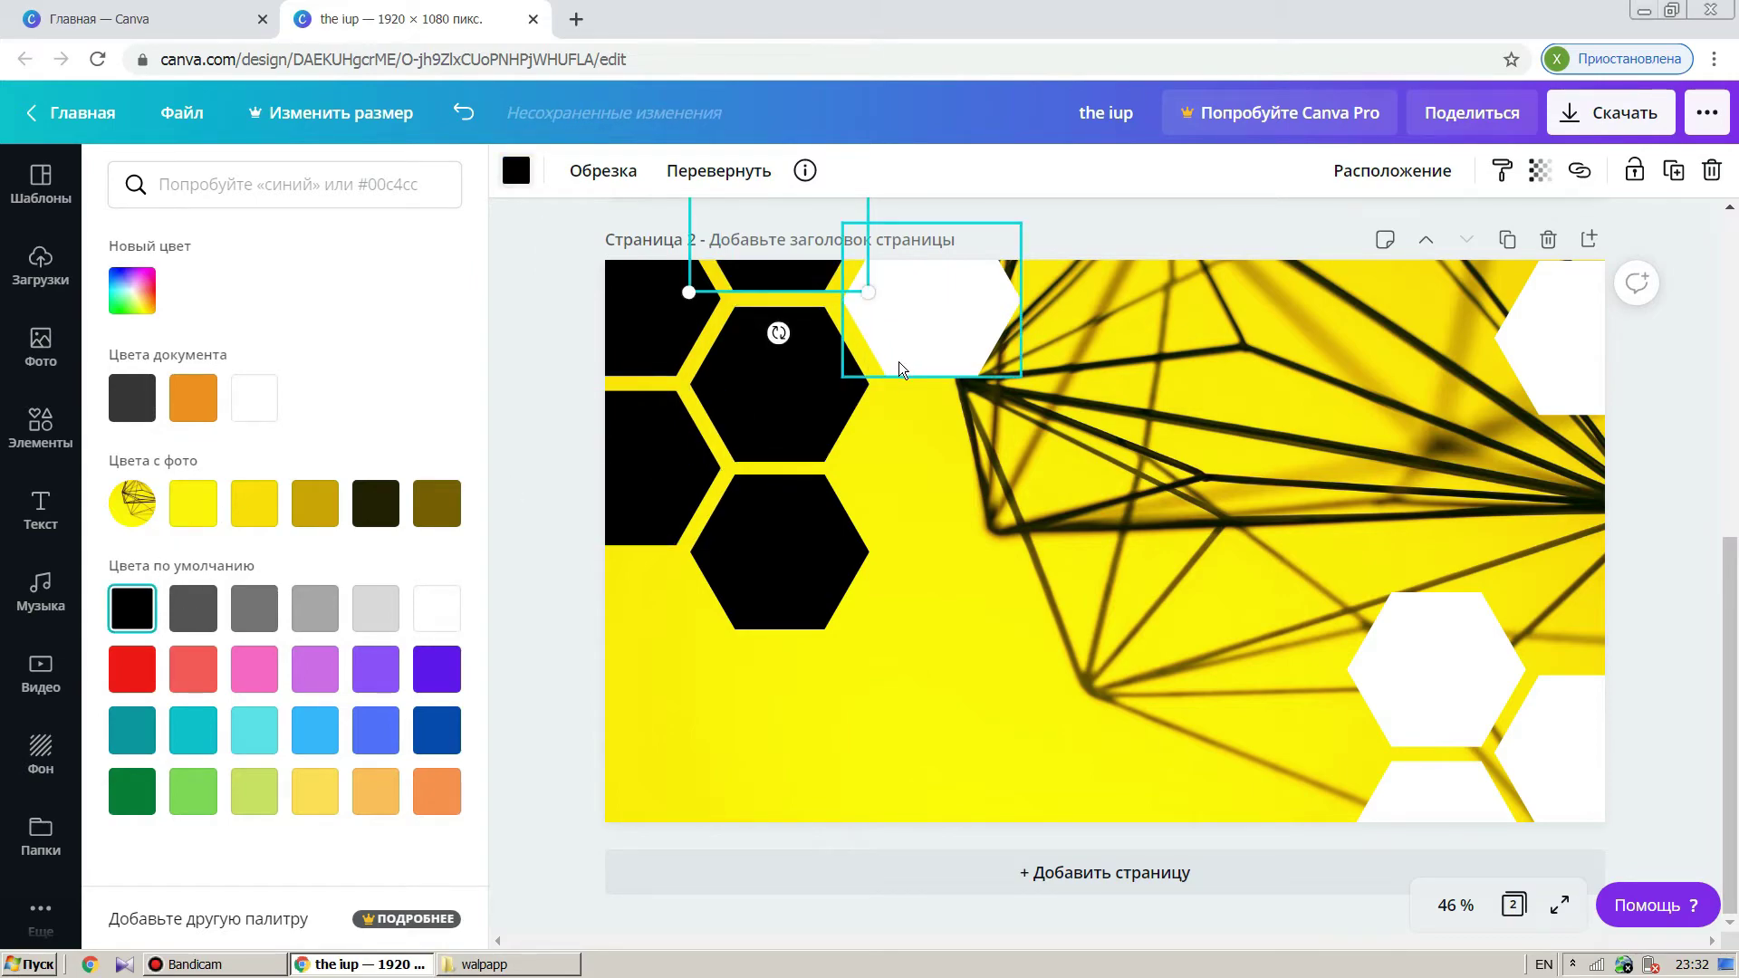
click(142, 619)
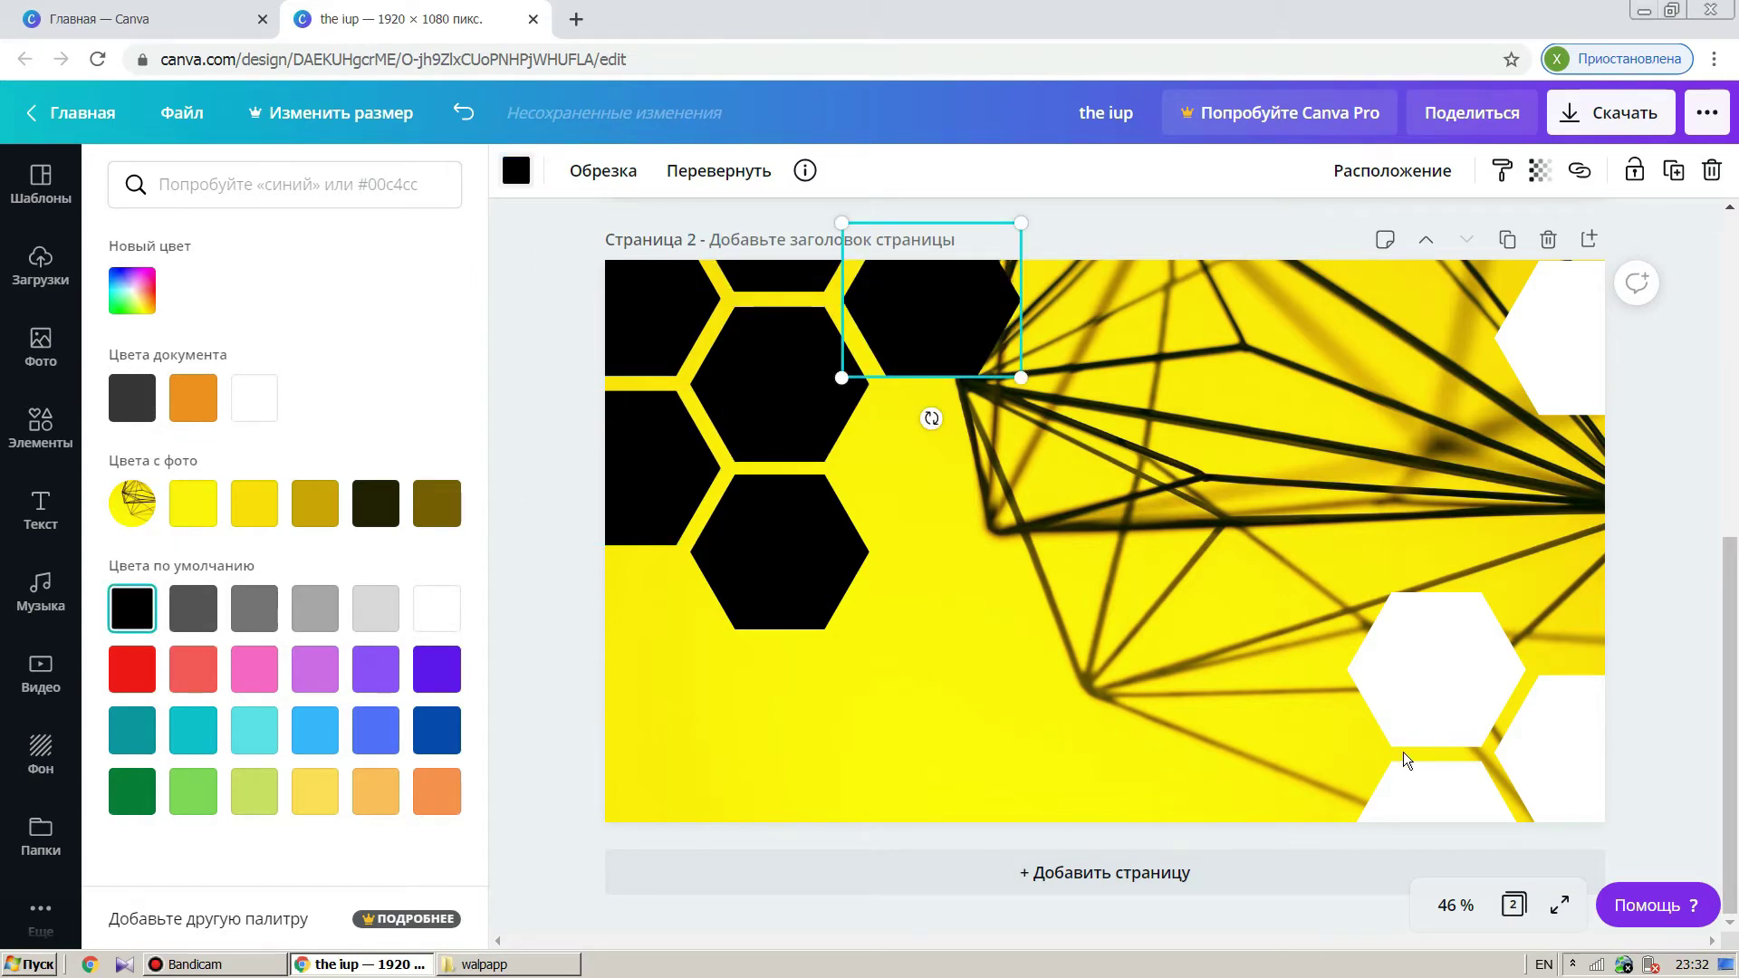
Recolour the three hexagons in the page's lower-right corner and the one in its upper-right corner black
click(1486, 703)
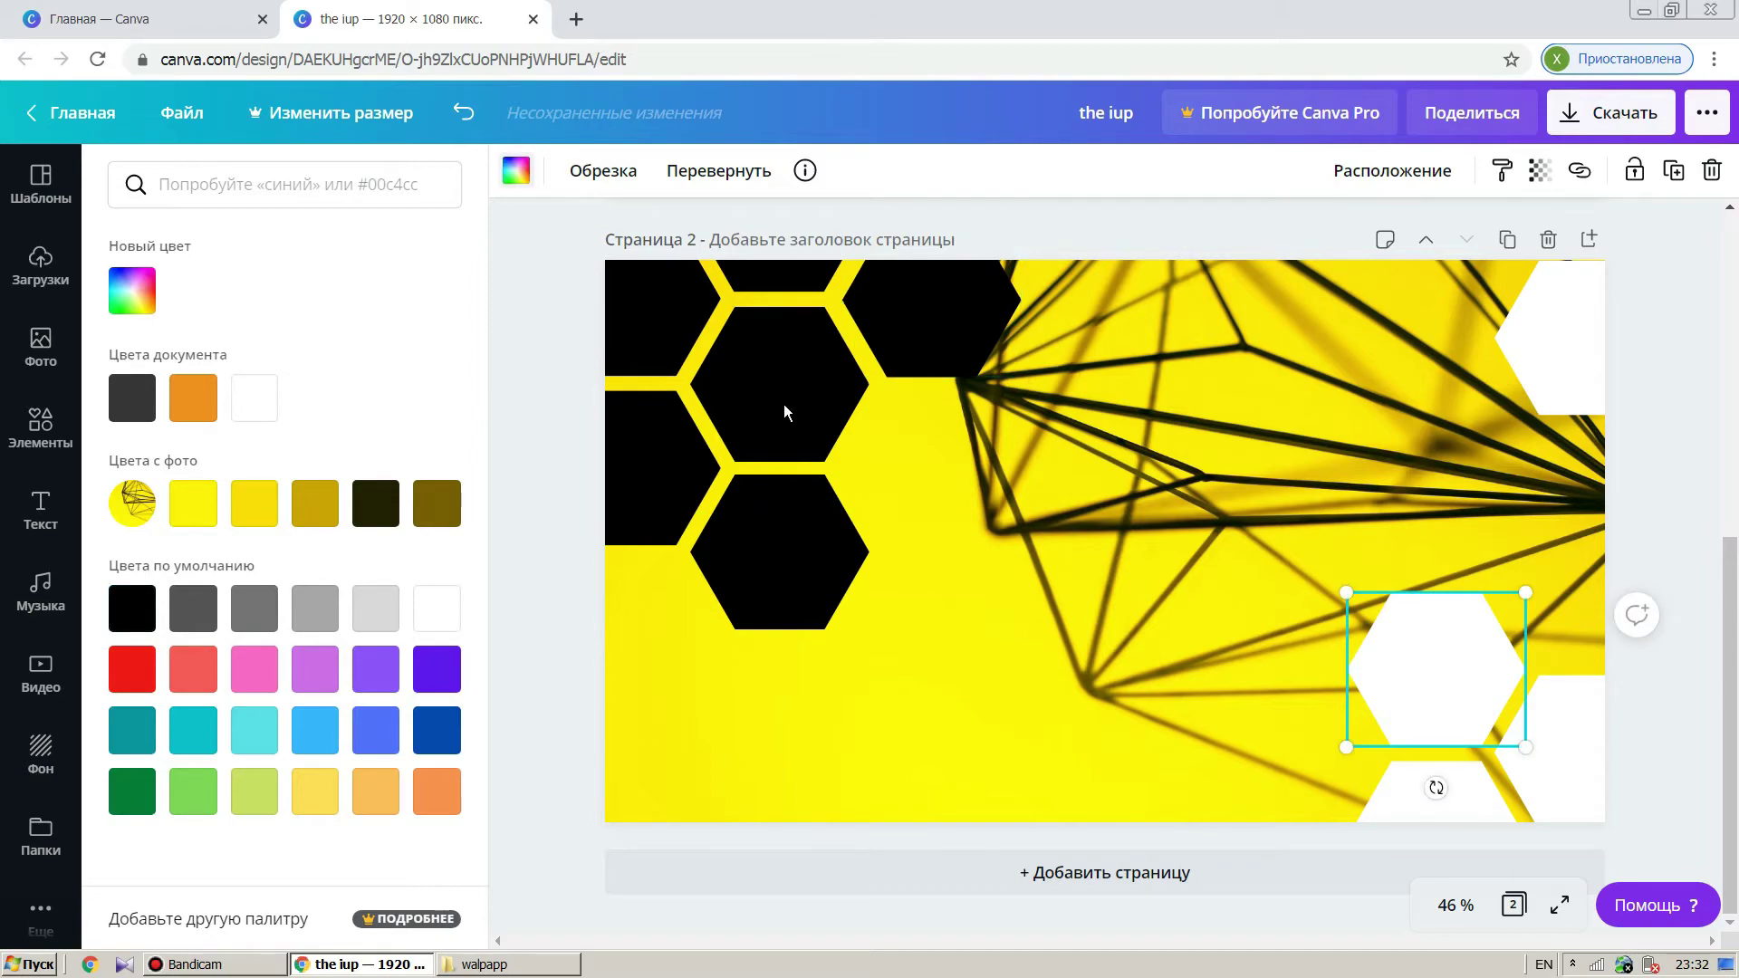
click(140, 614)
click(1478, 800)
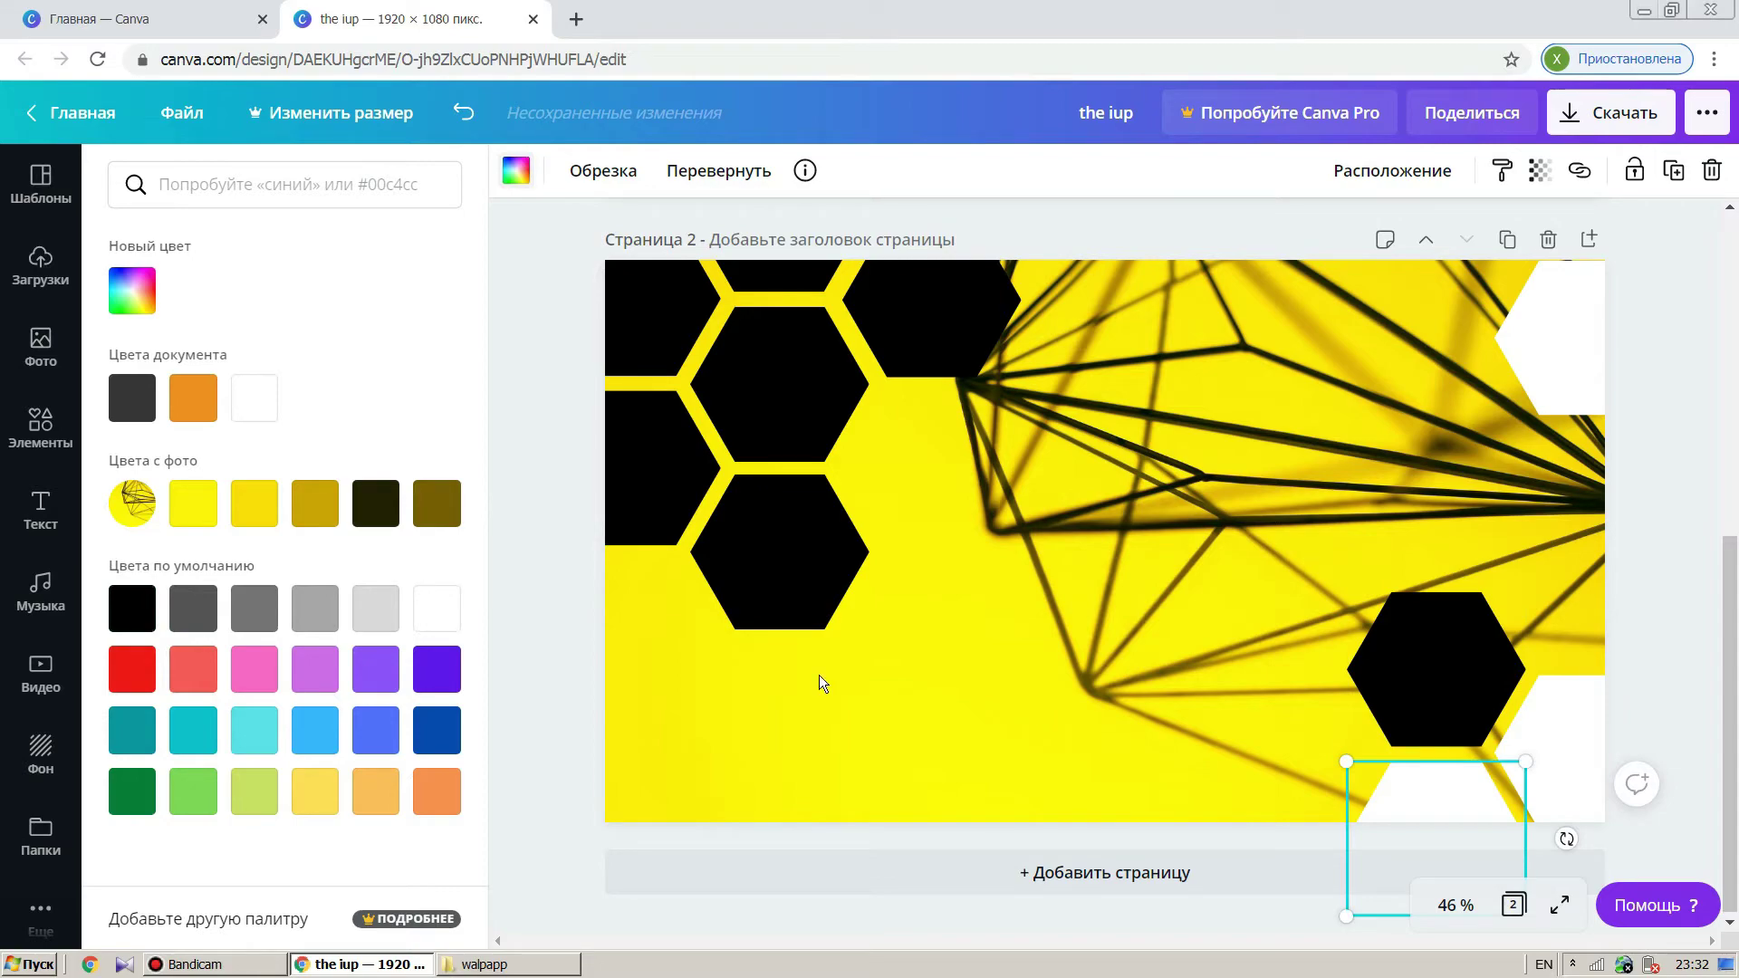
click(133, 609)
click(1576, 752)
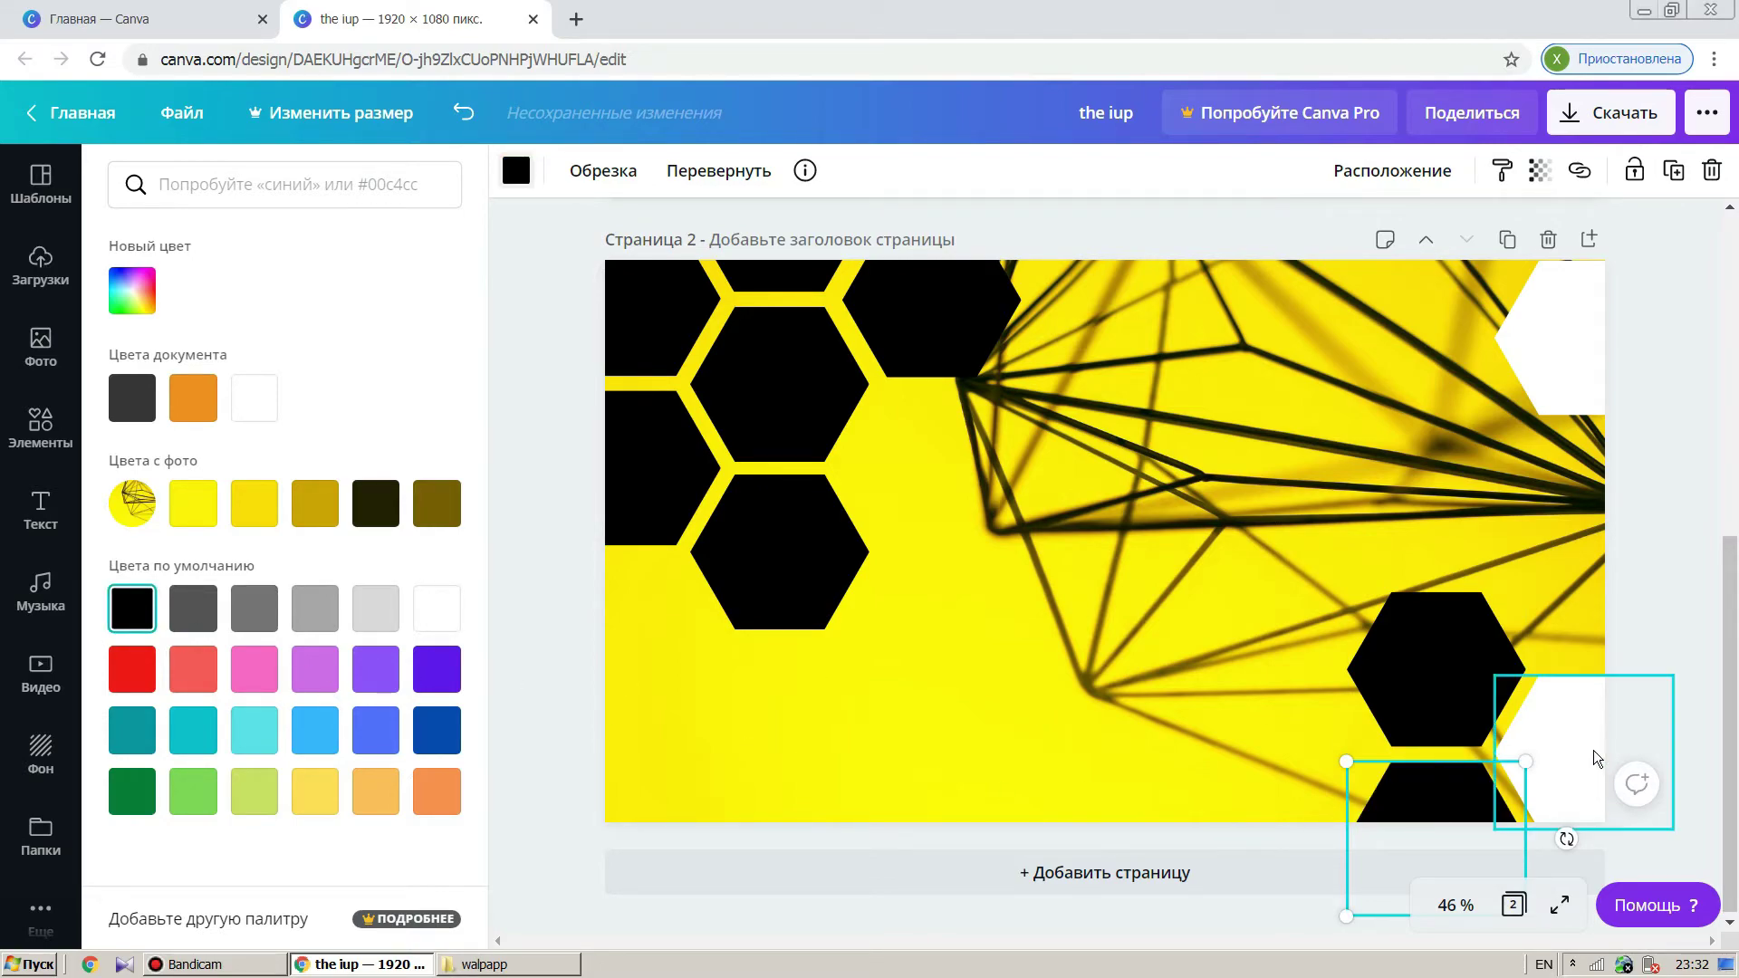
click(133, 608)
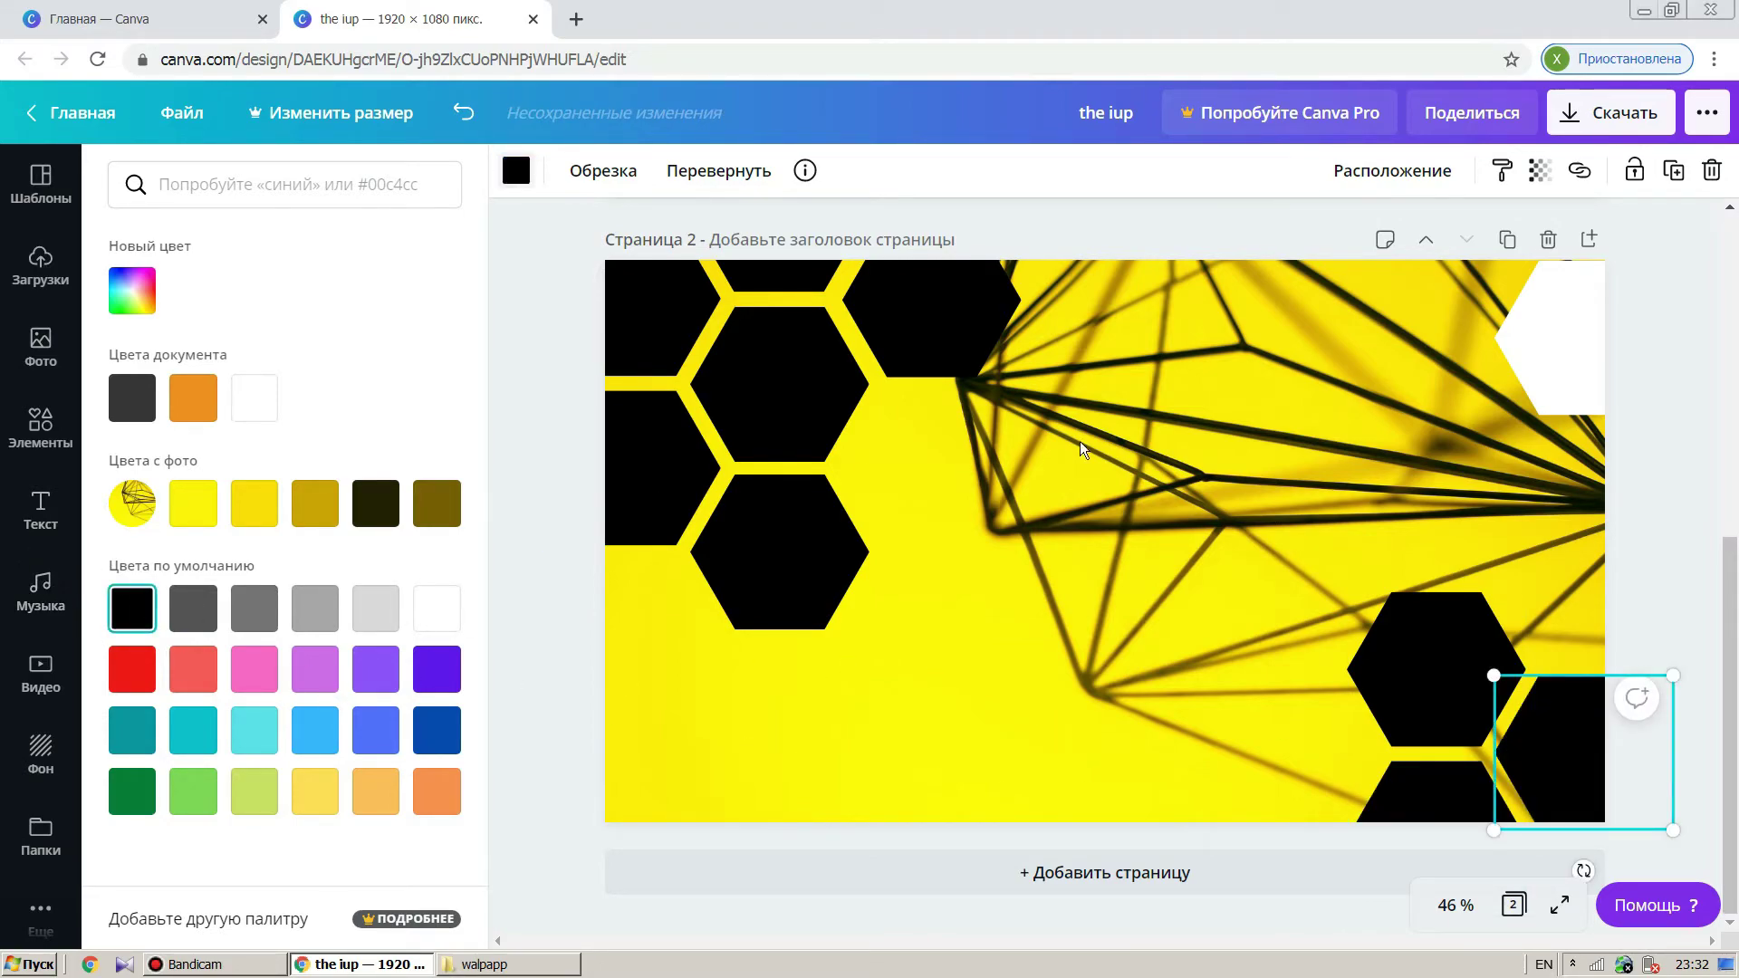
click(1525, 330)
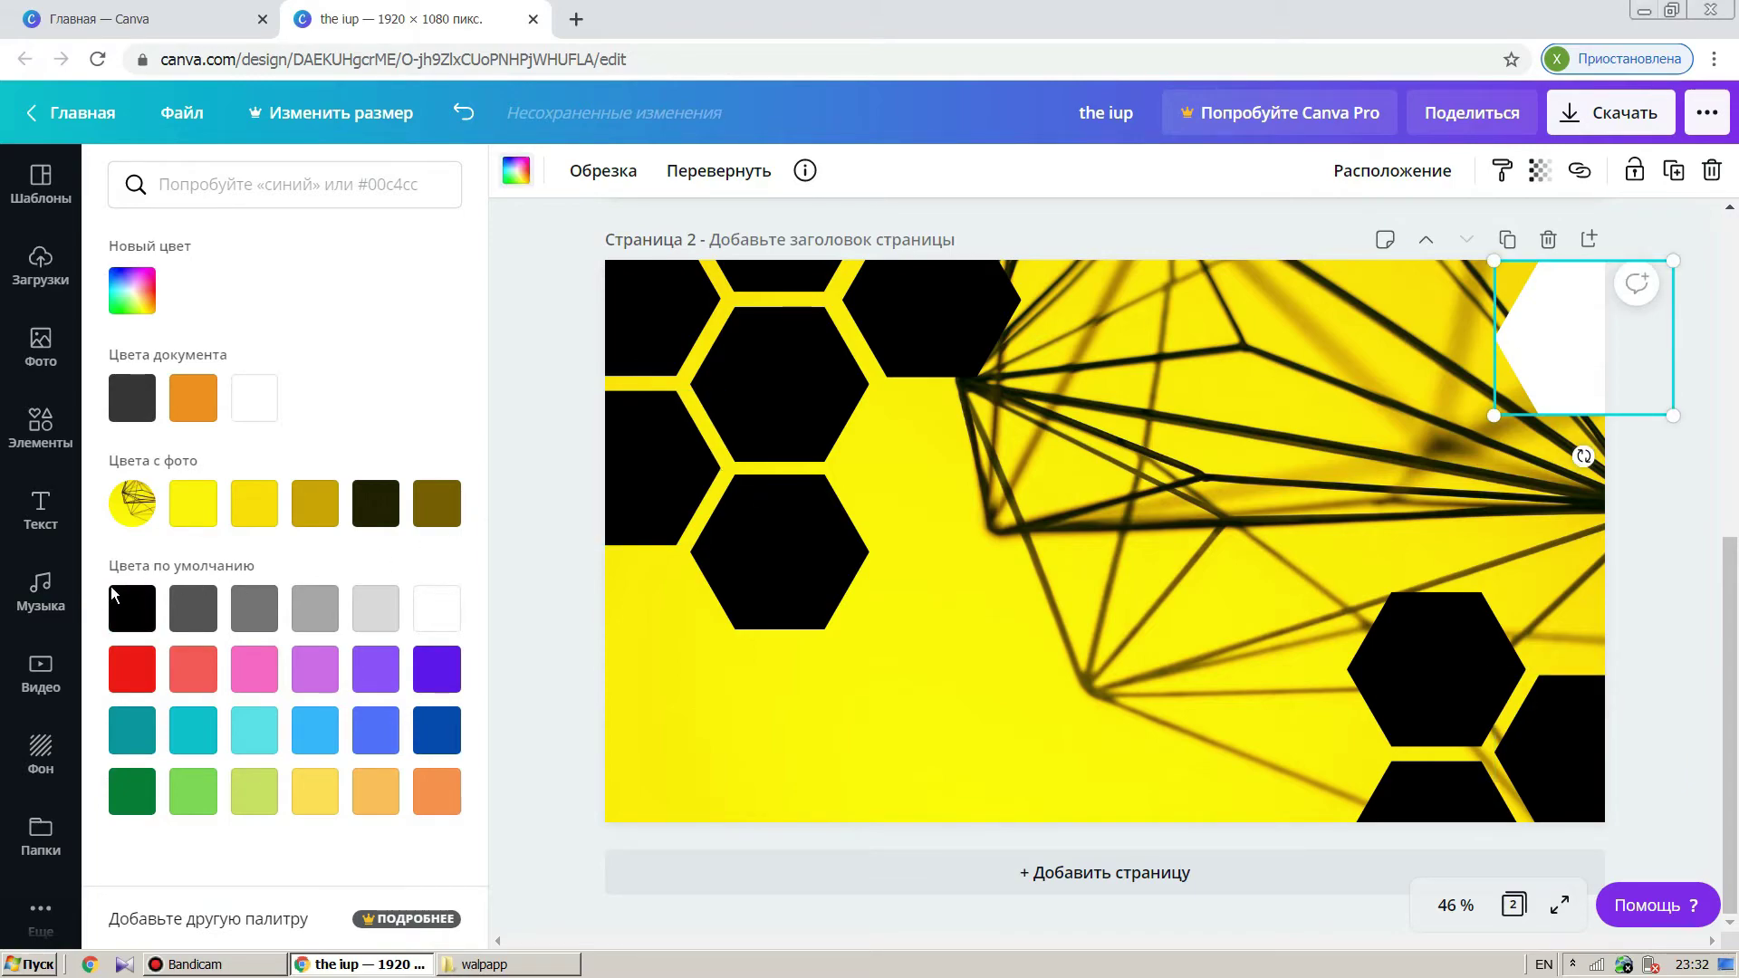
click(138, 596)
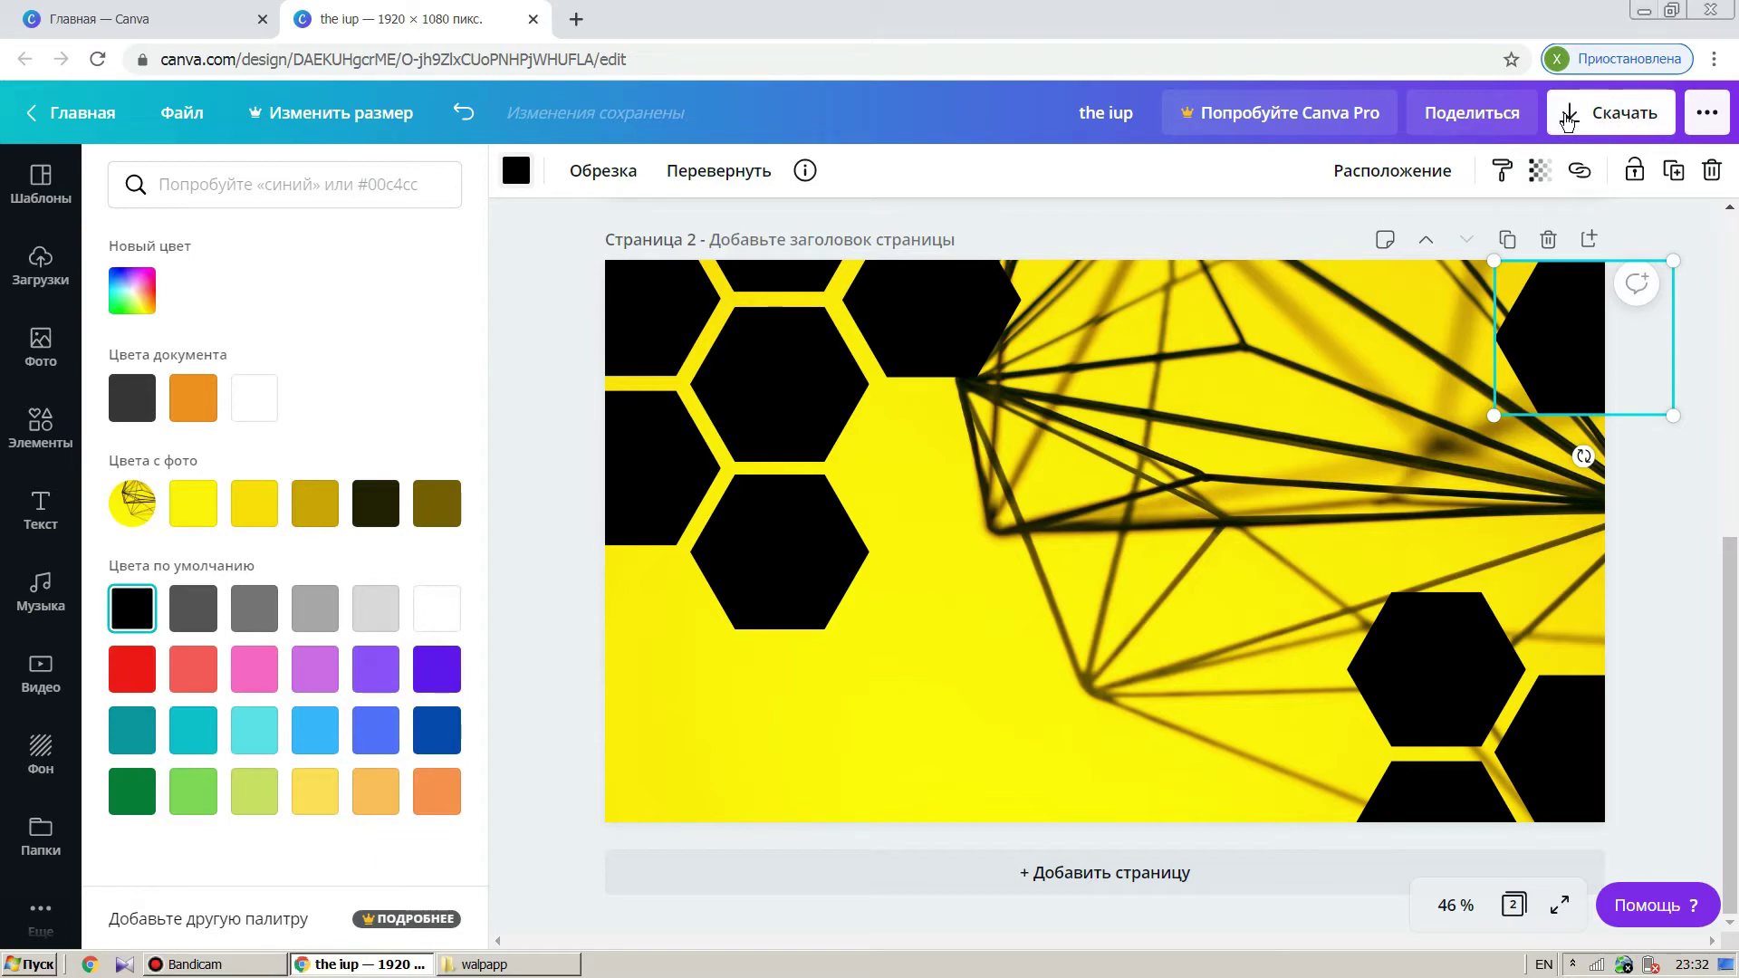
Open the download settings for the design and choose PNG as the file type
click(1643, 120)
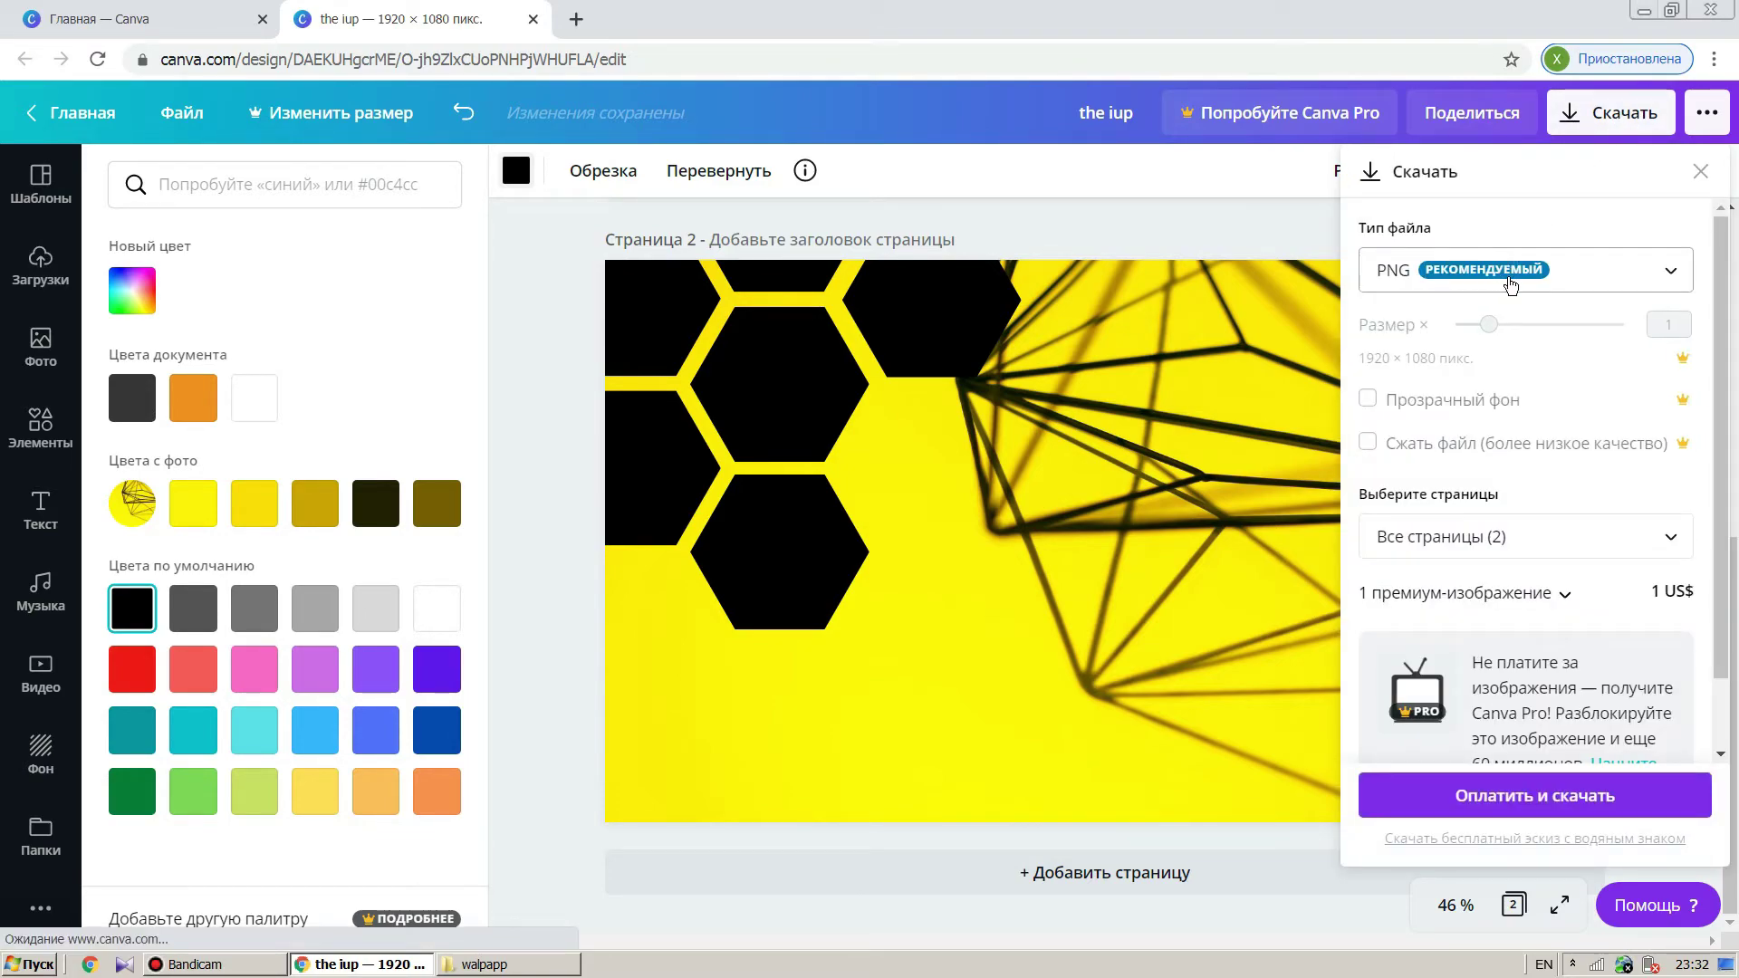
click(1653, 261)
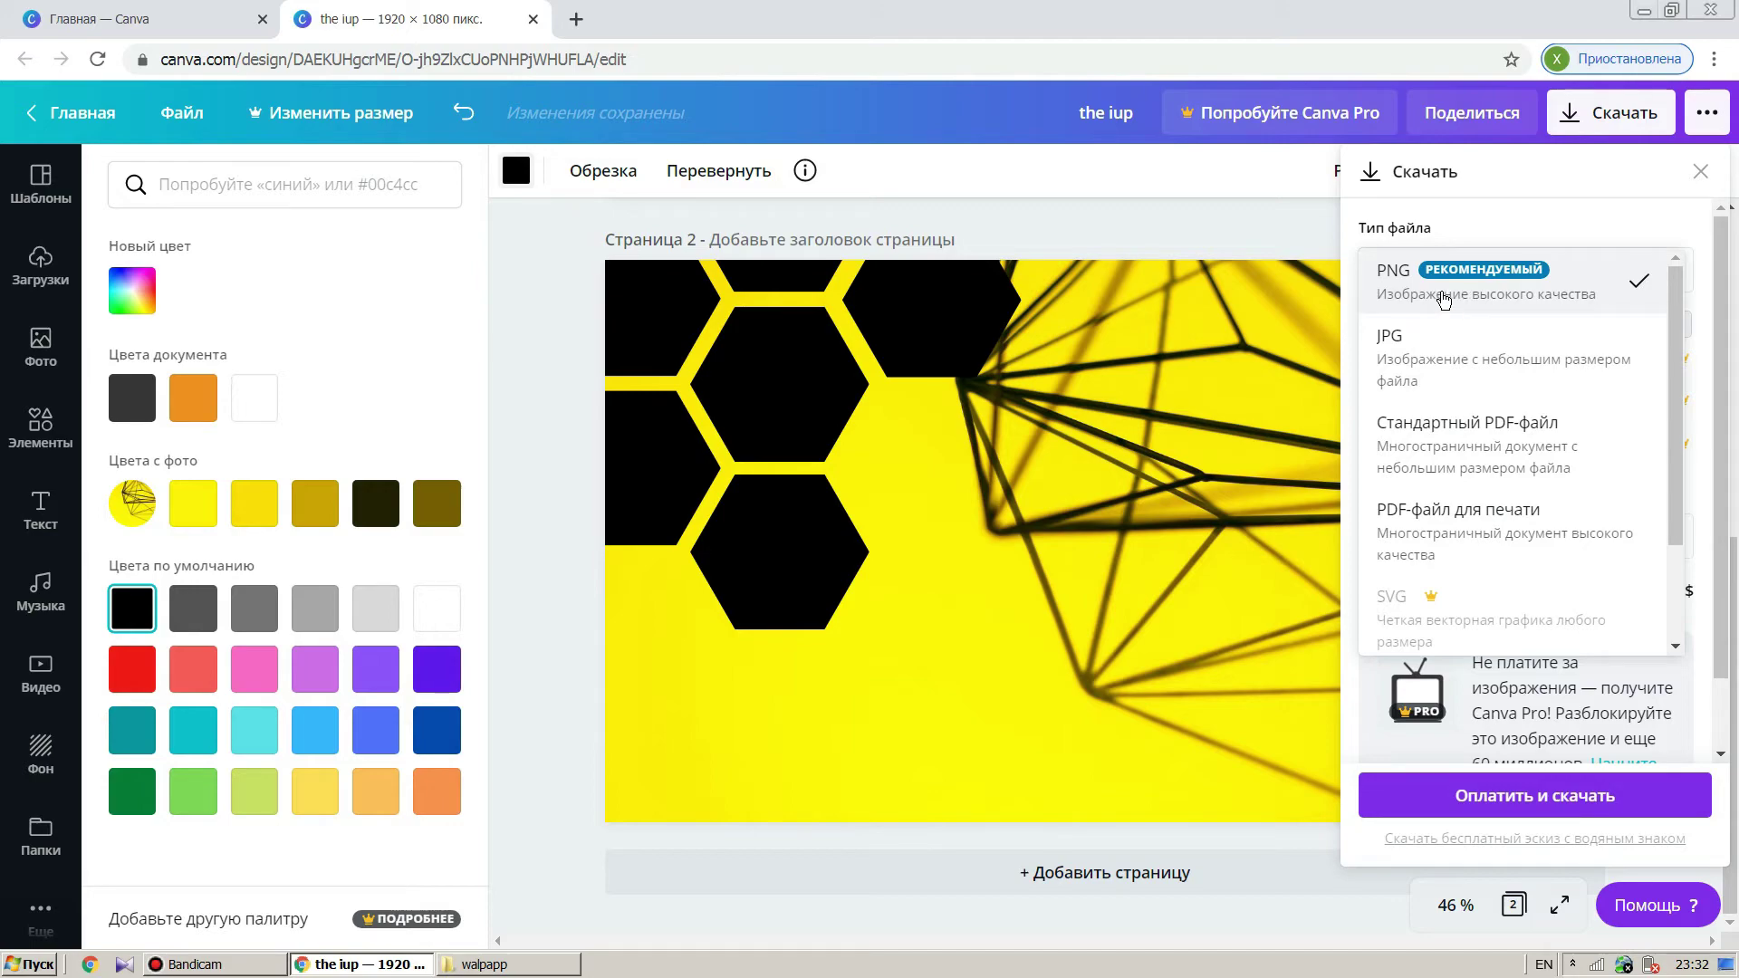
click(1556, 291)
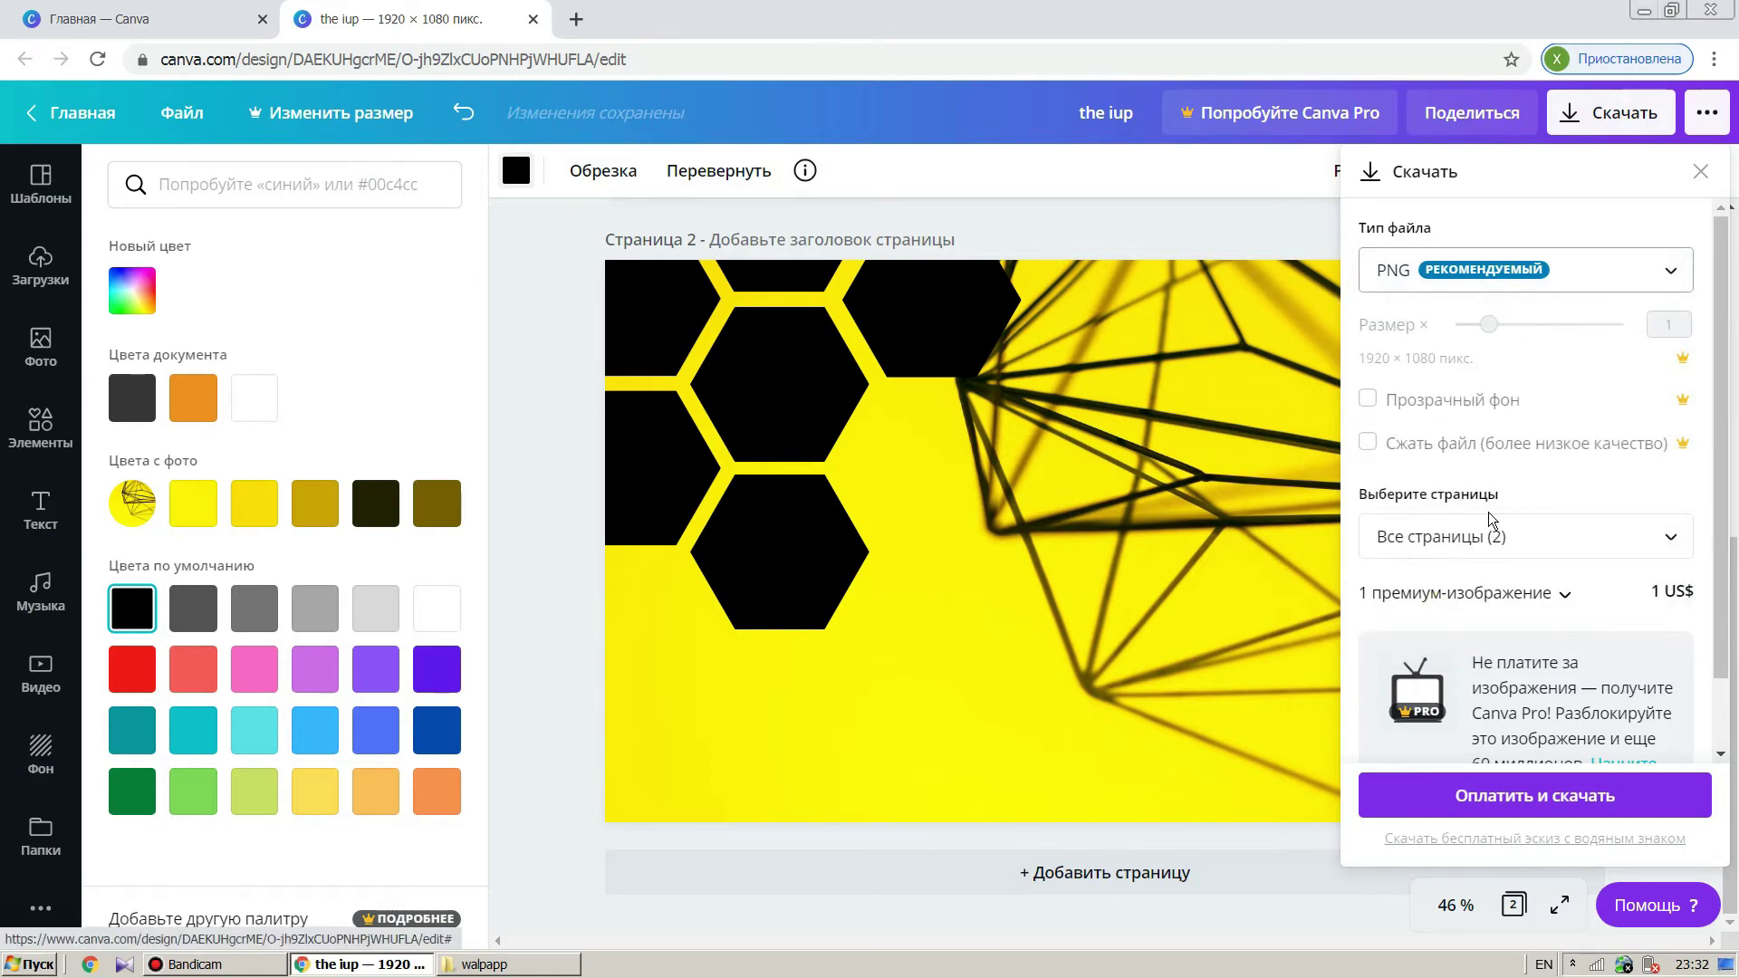
Examine pages 1 and 2 of the design to determine which one should be downloaded
scroll(1096, 523, up, 5)
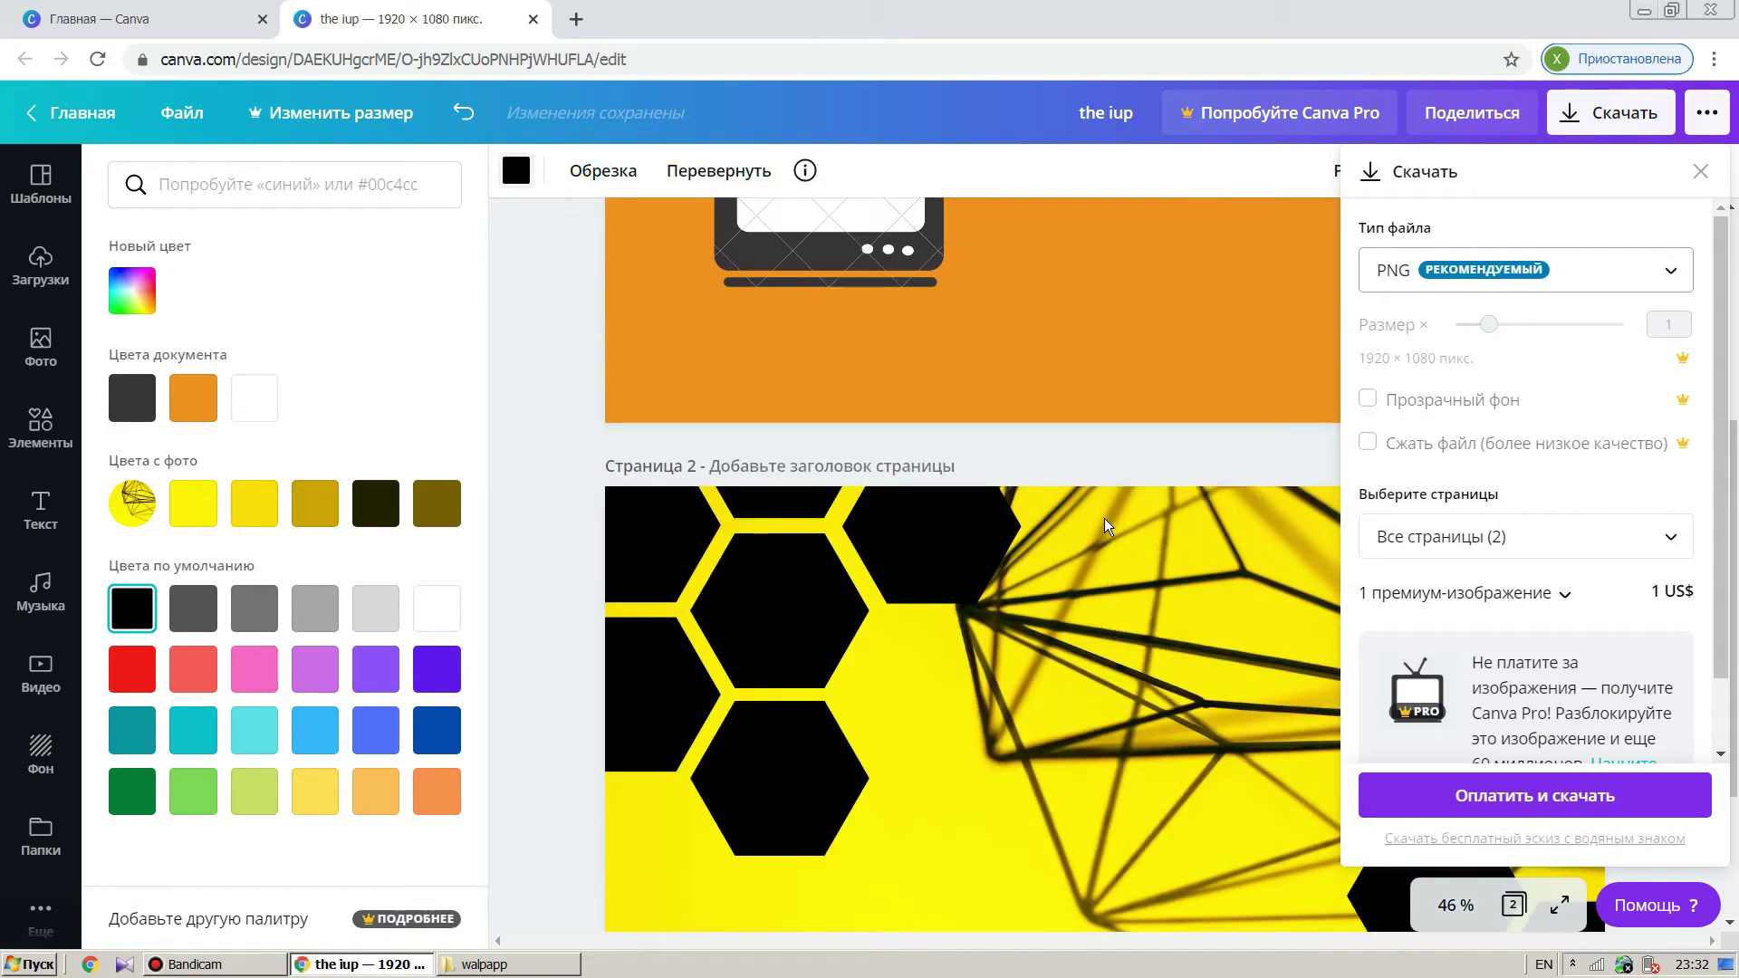
scroll(1102, 516, down, 3)
scroll(1077, 529, up, 4)
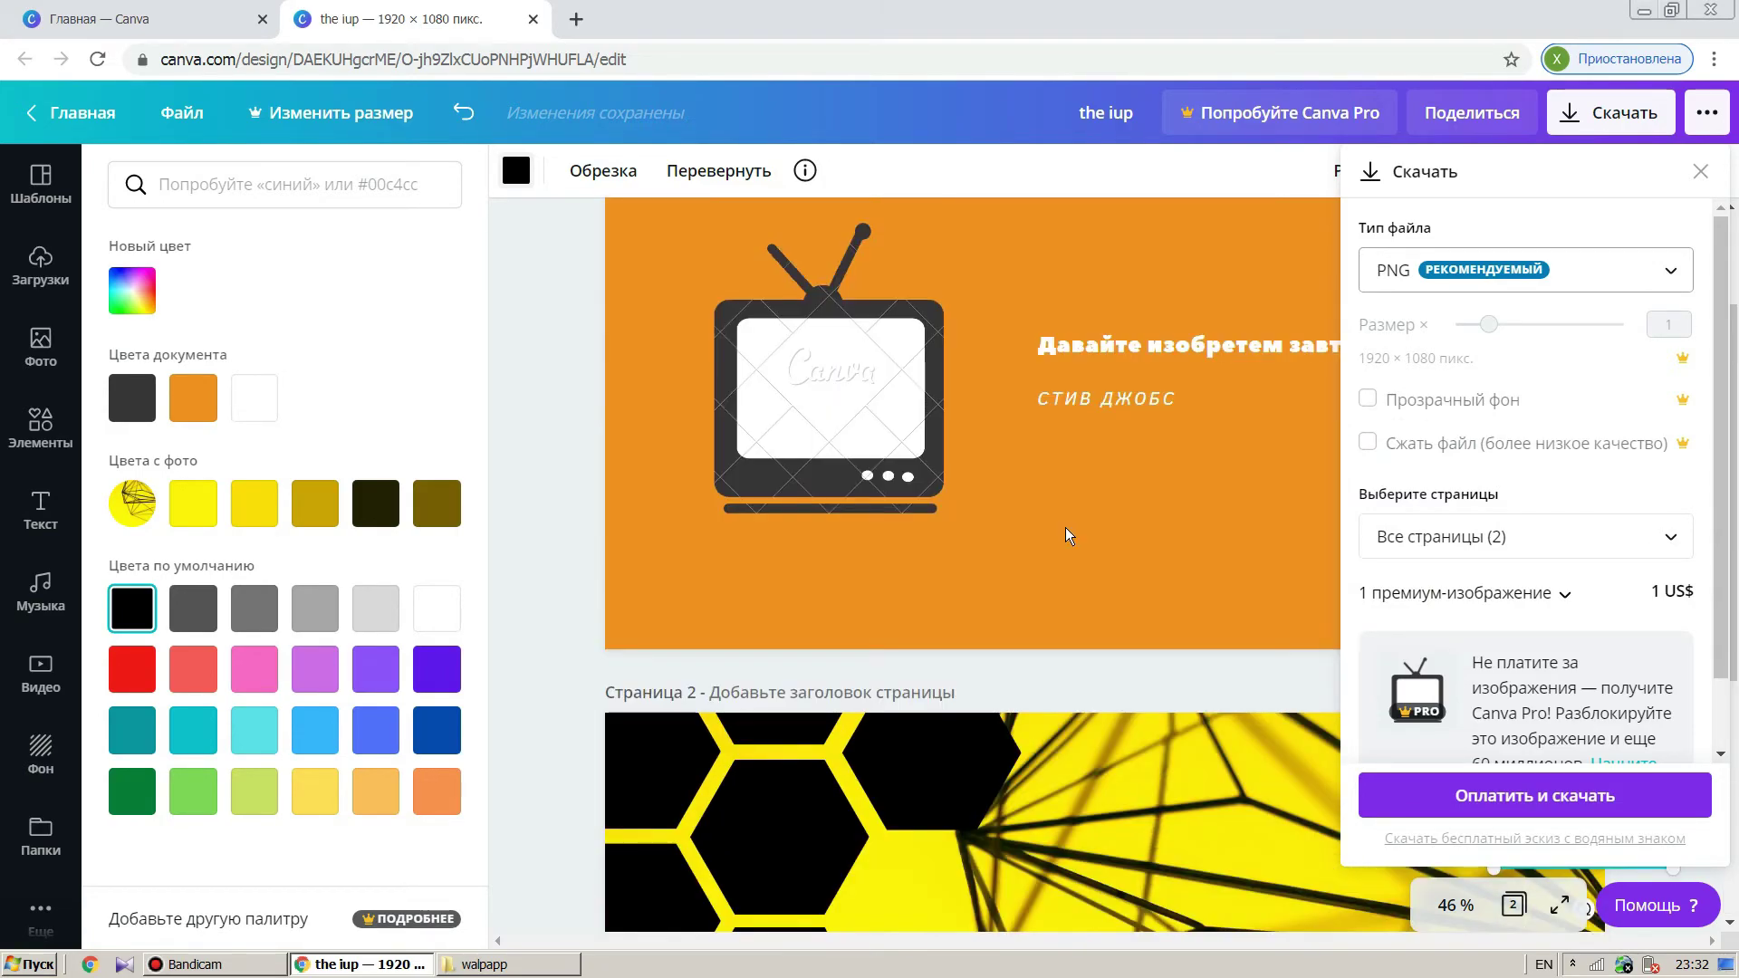
scroll(1072, 512, down, 5)
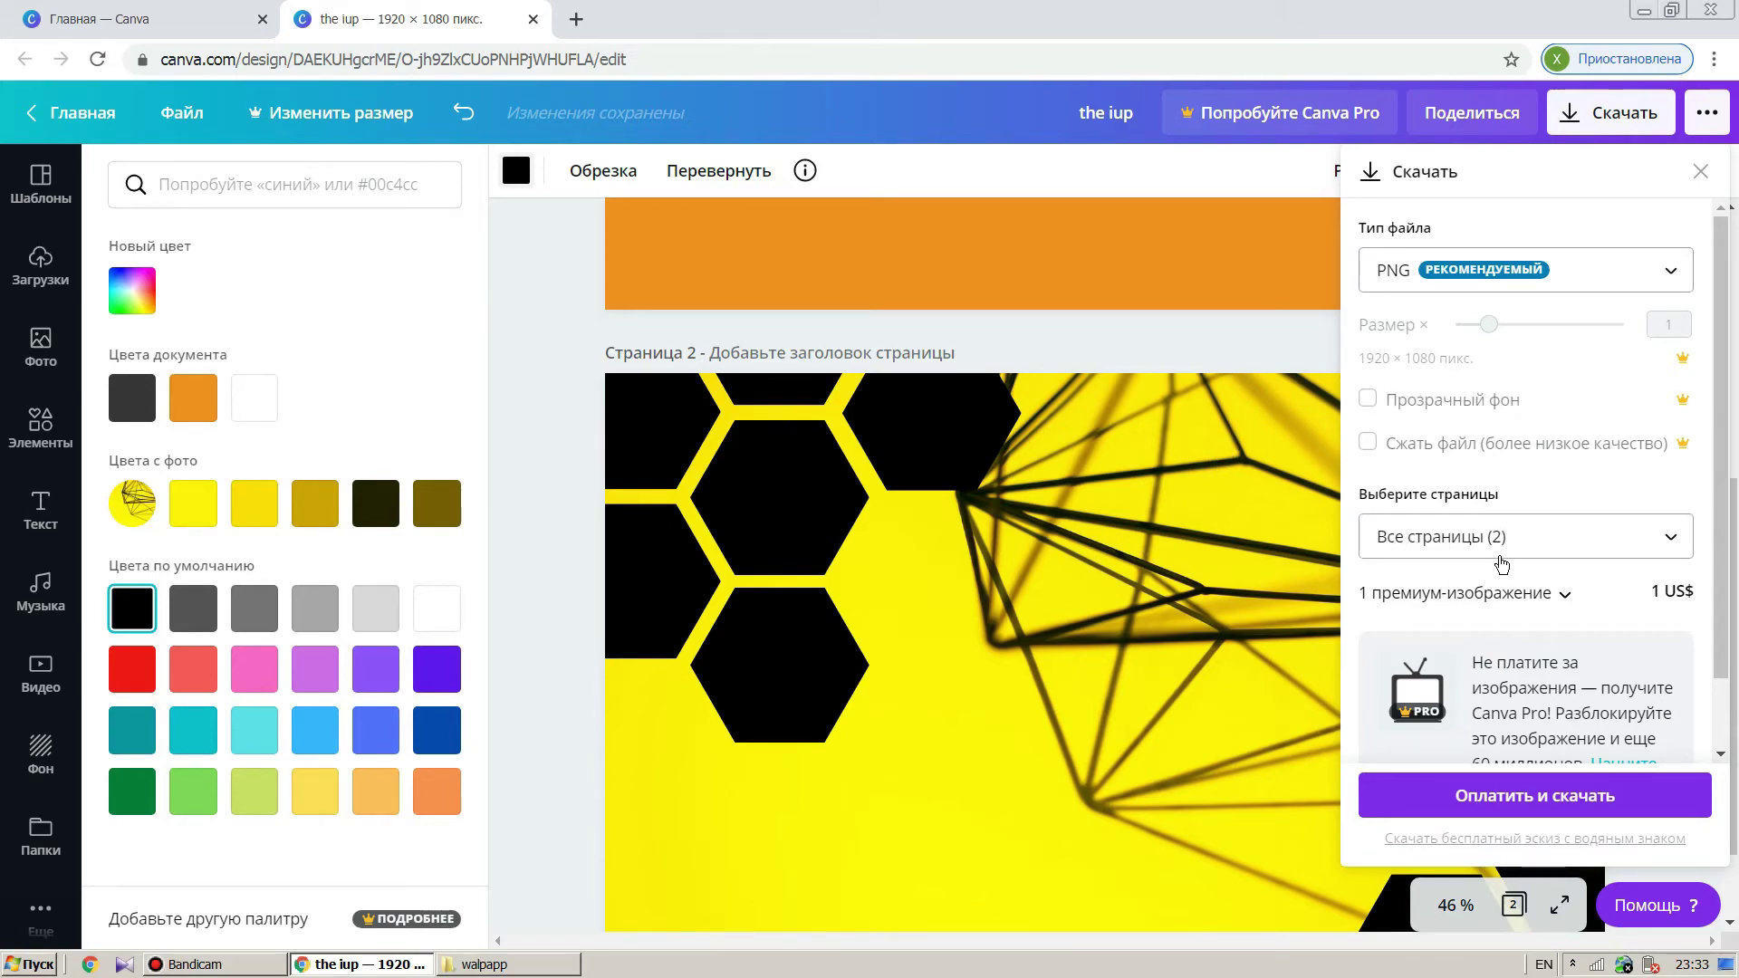
scroll(1172, 536, up, 2)
scroll(1172, 538, up, 1)
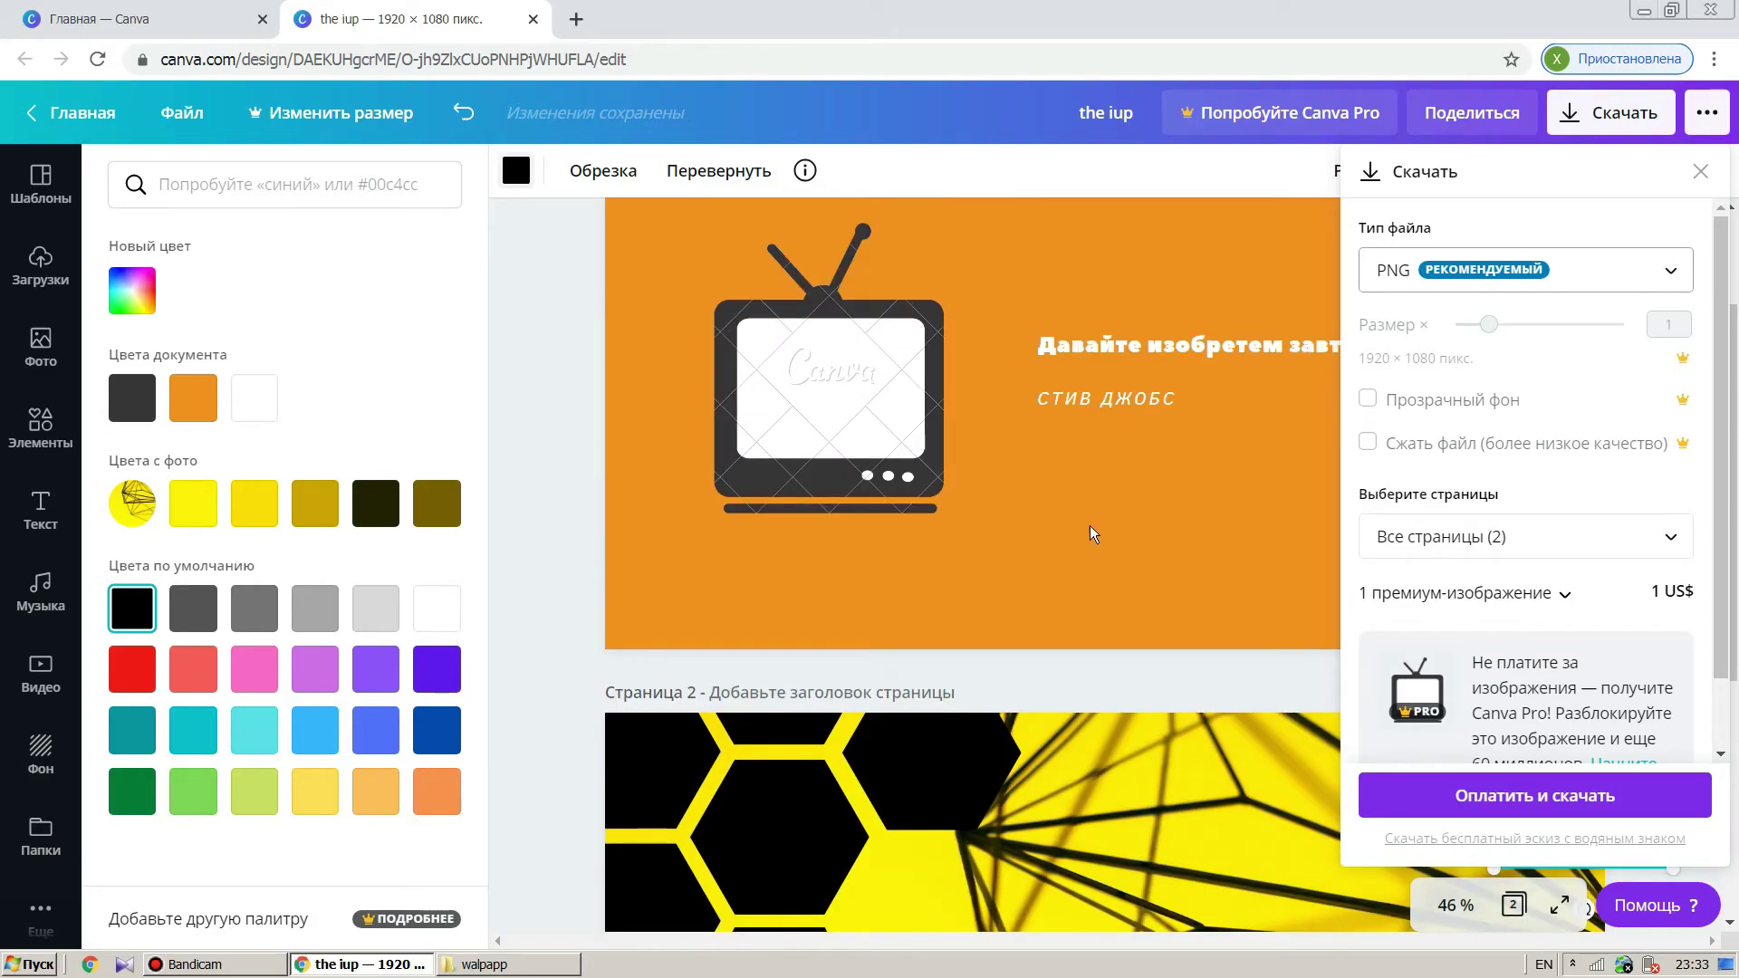
scroll(1087, 530, down, 3)
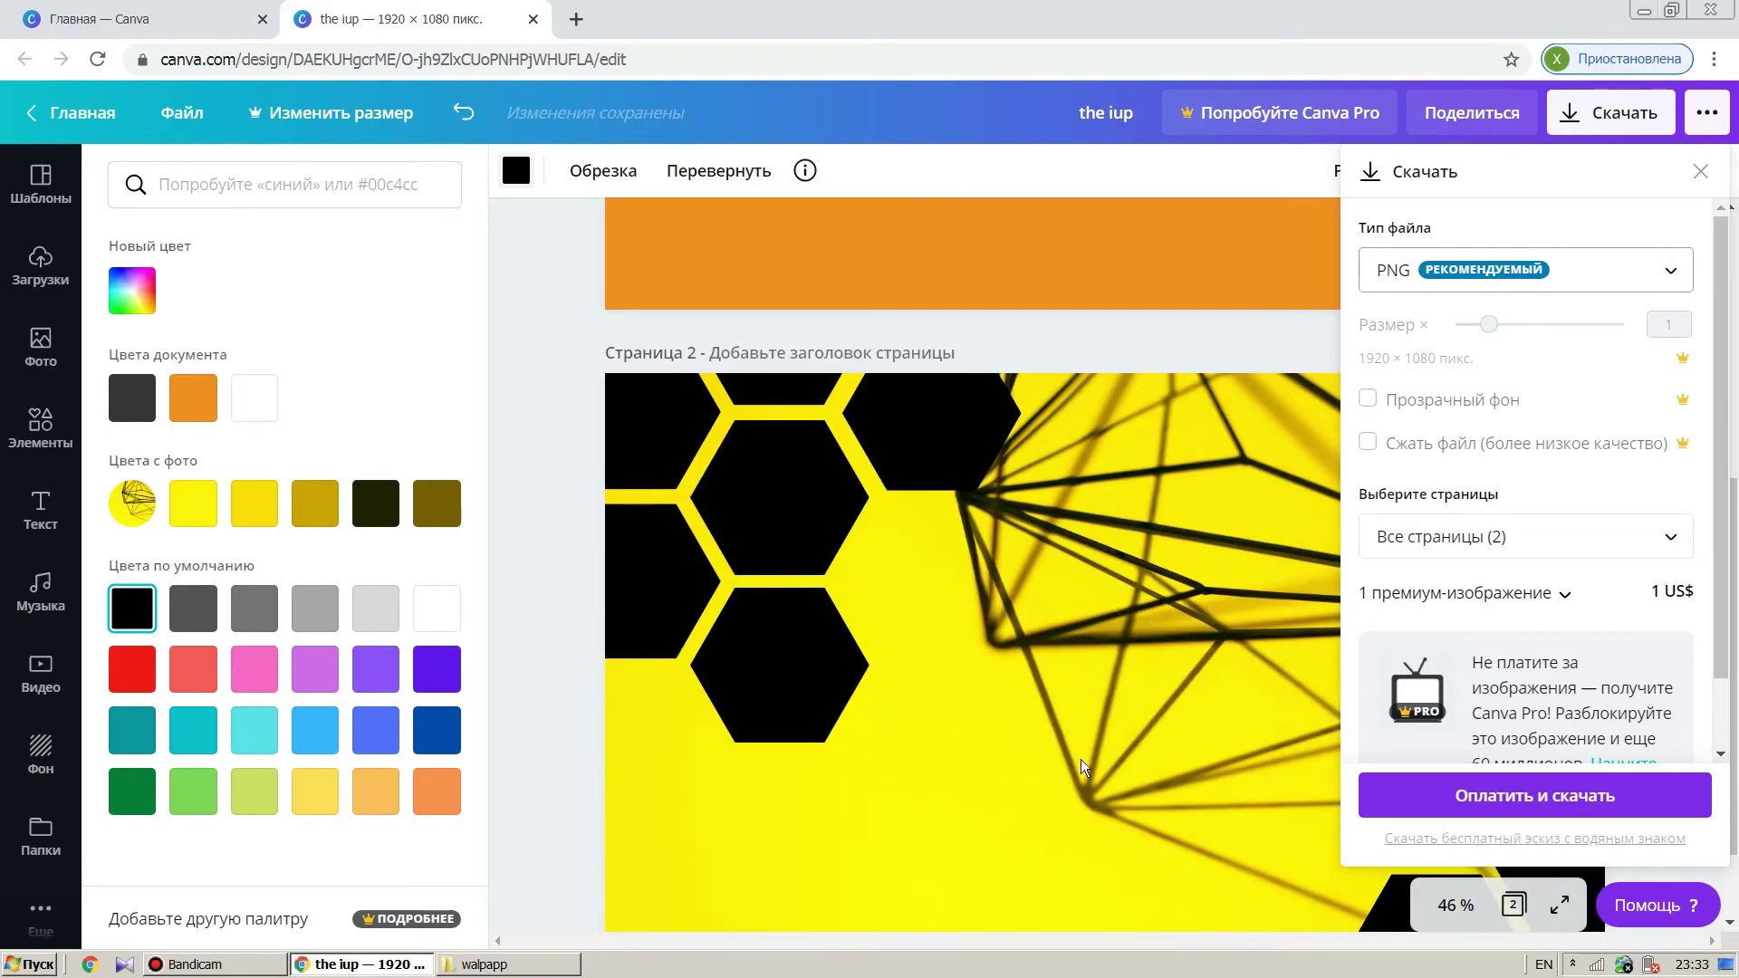
scroll(1033, 733, down, 1)
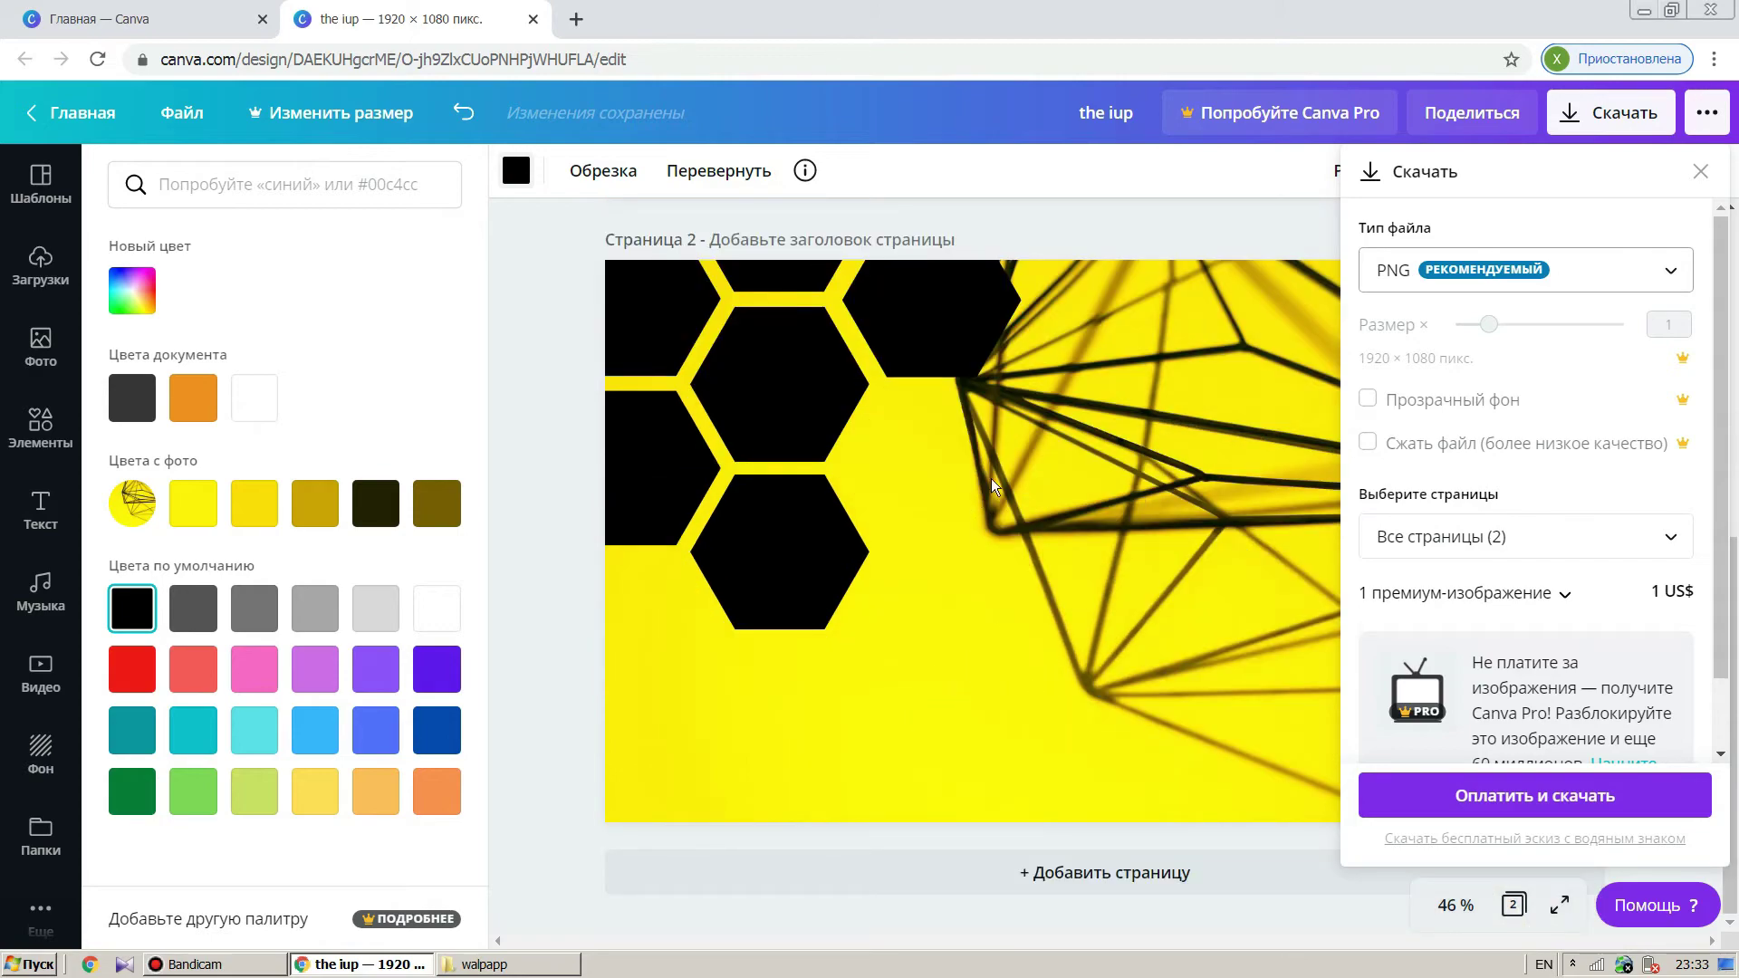
scroll(1014, 462, up, 2)
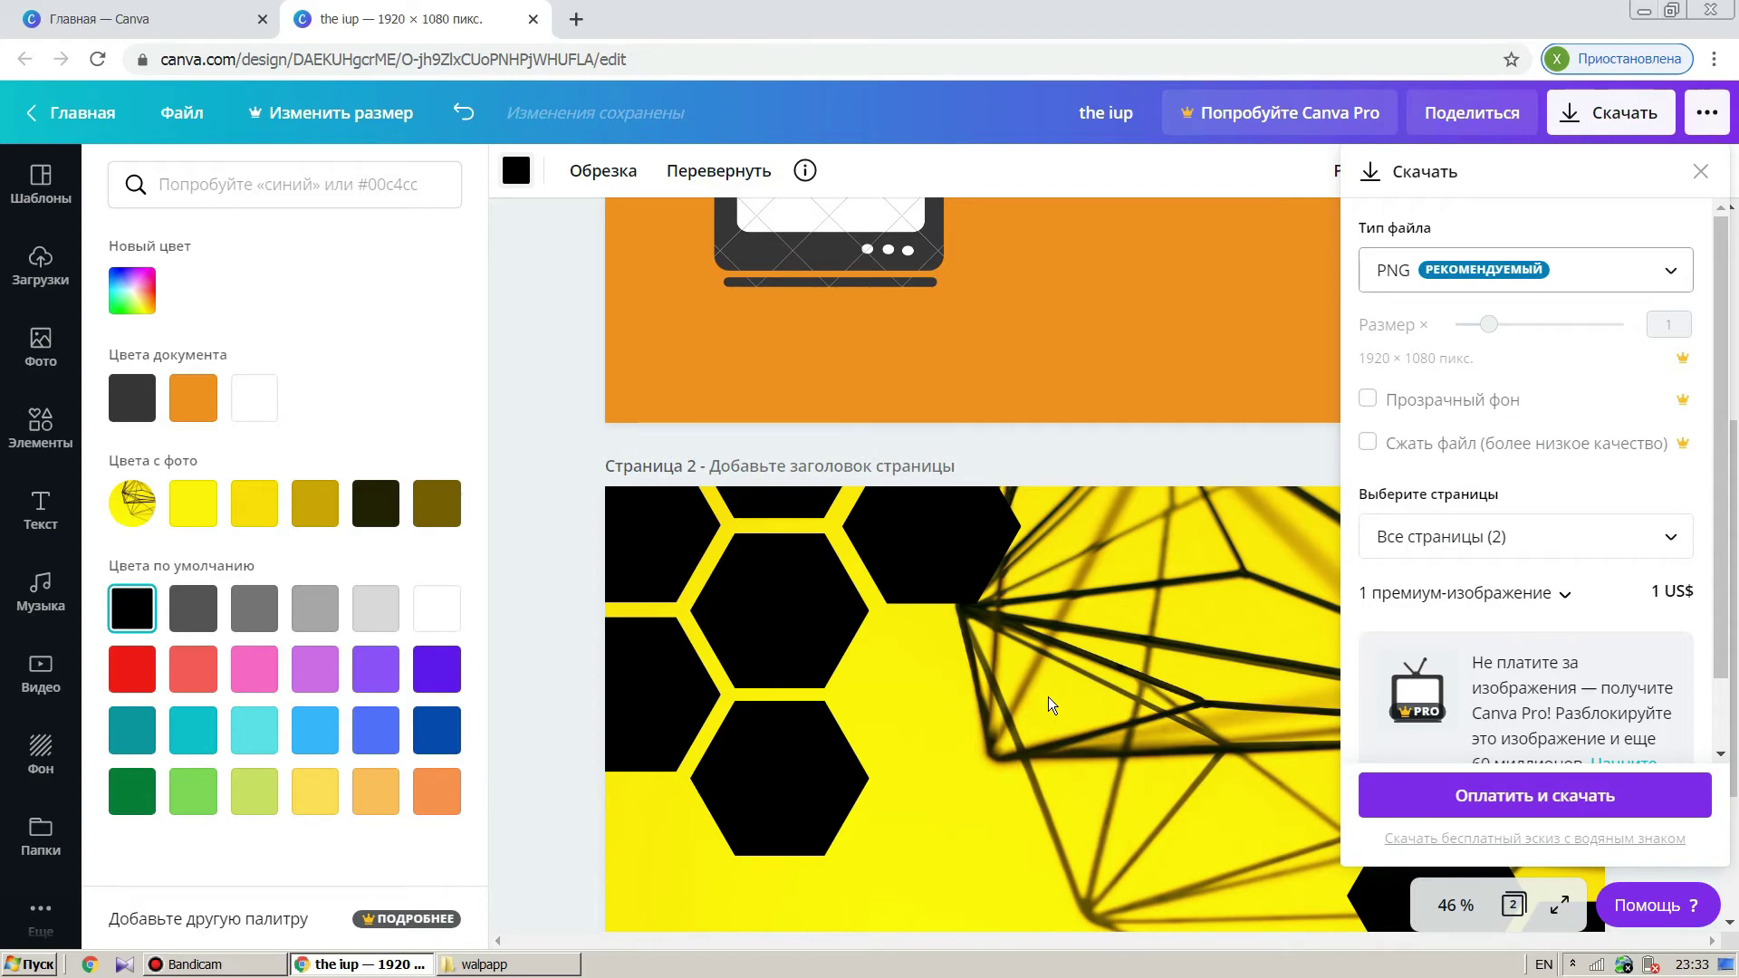
Limit the download to page 2 only, download it as PNG and dismiss the Canva Pro trial offer
click(1598, 538)
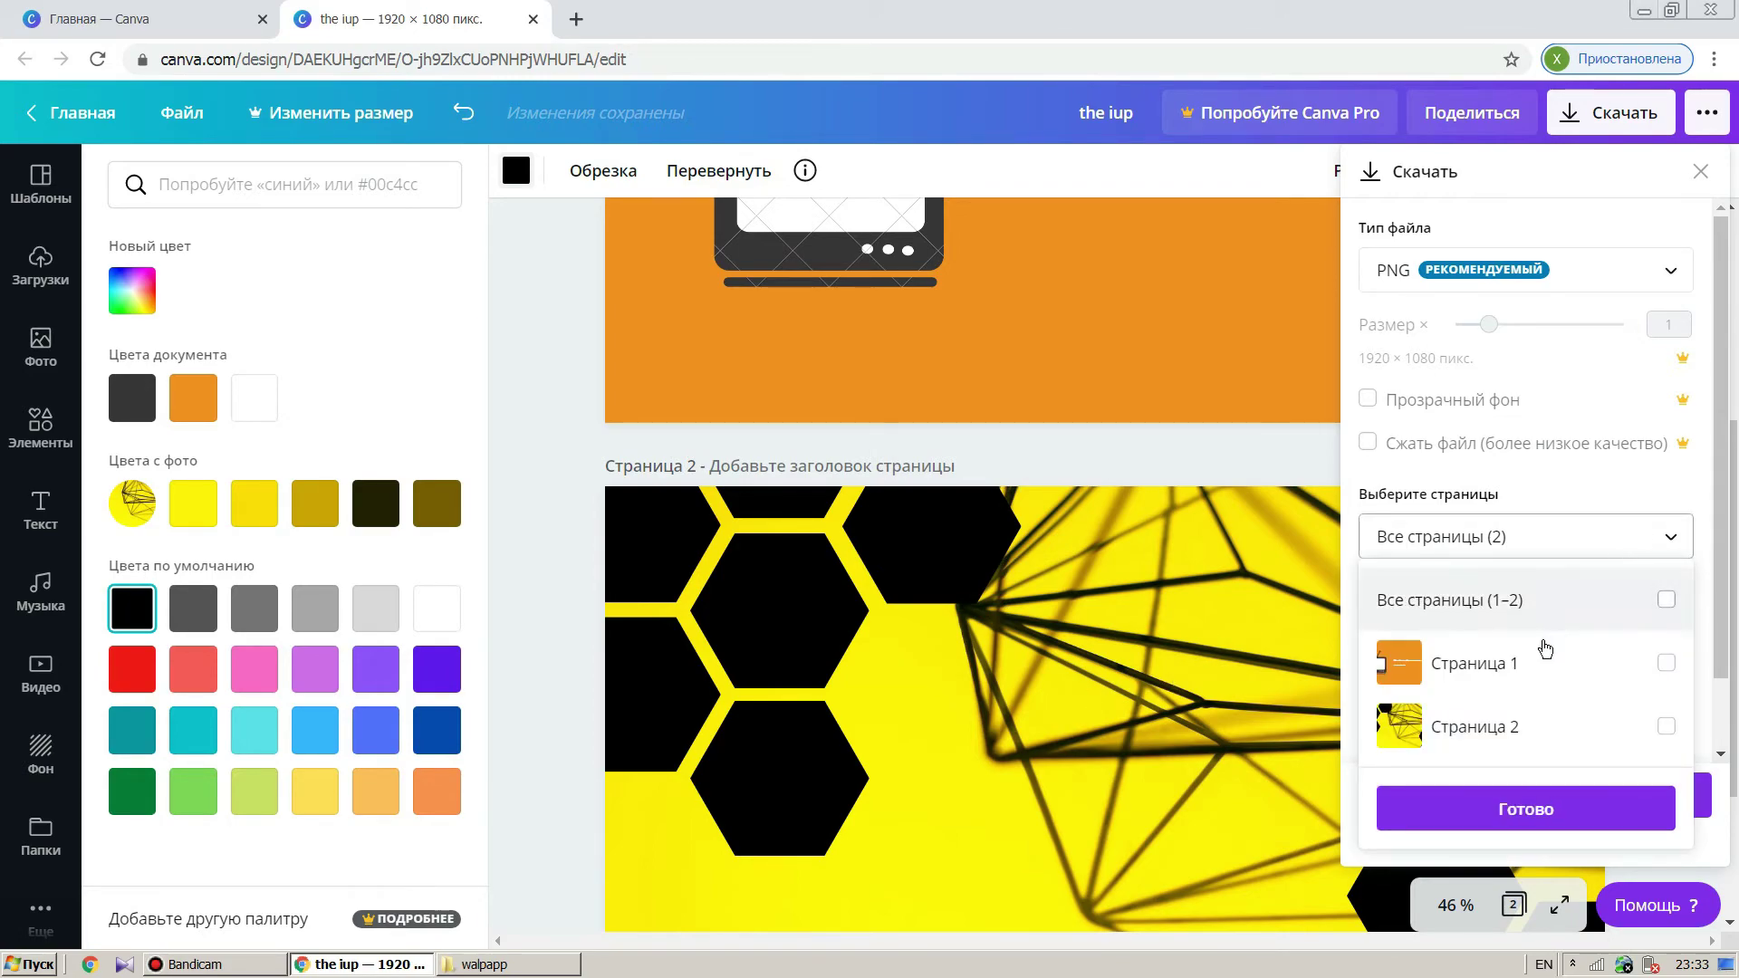
click(1645, 726)
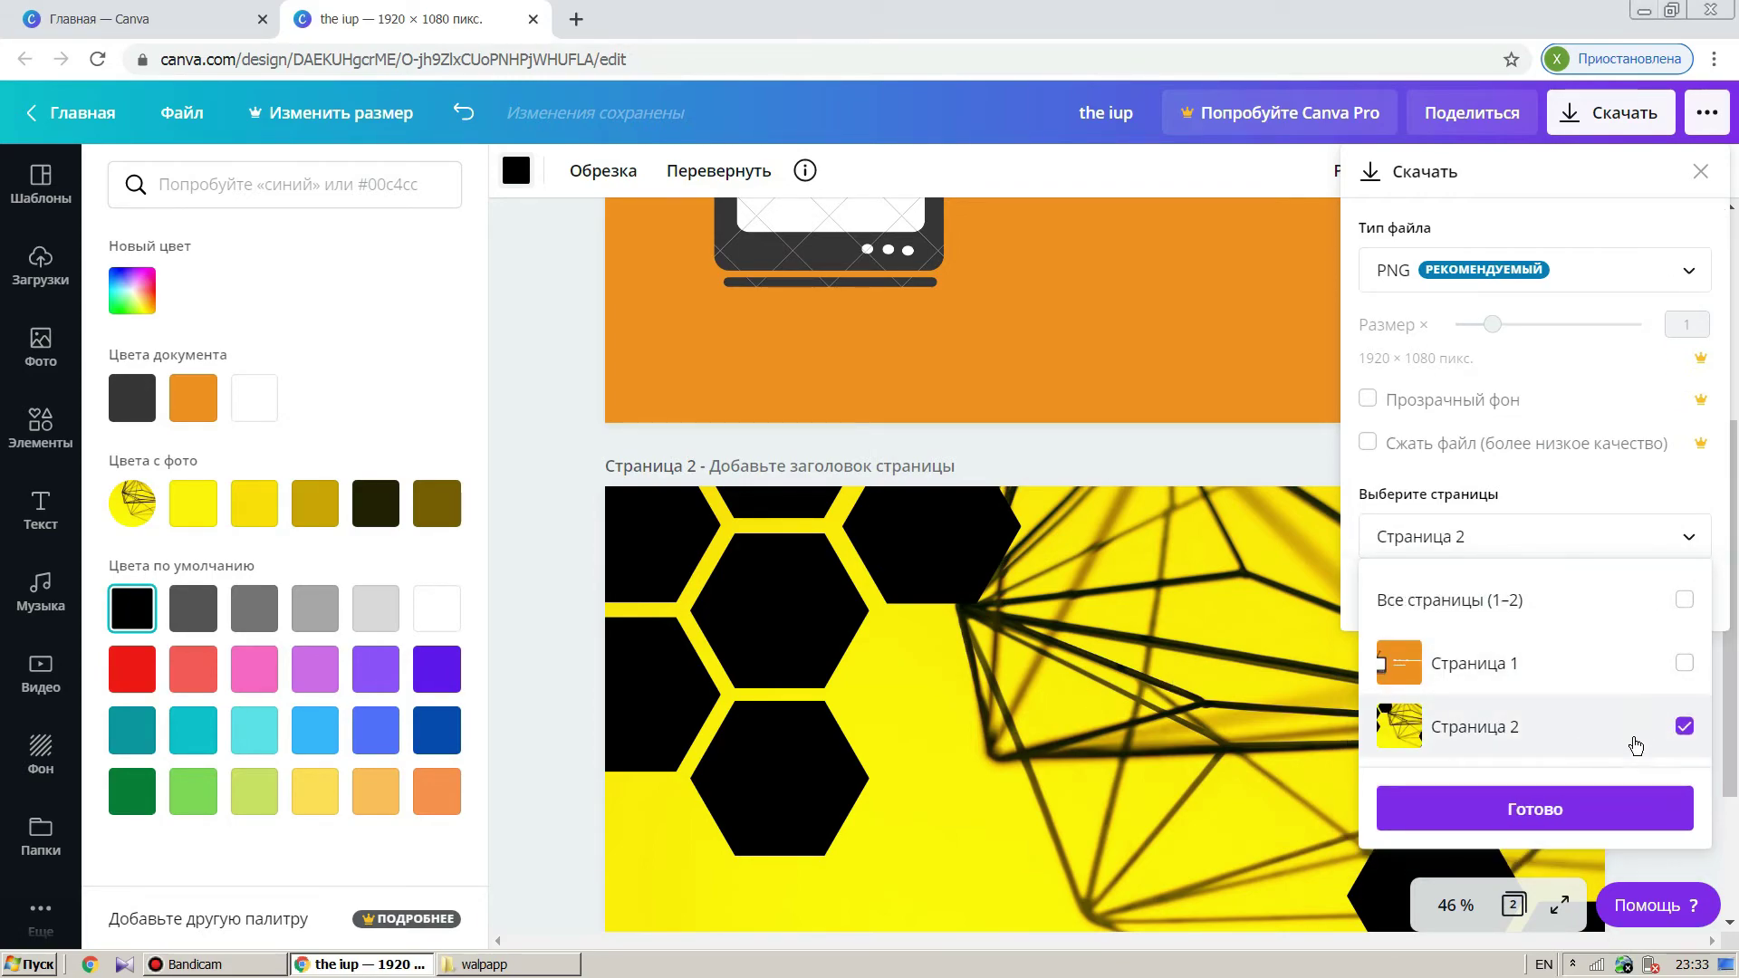
click(1604, 810)
click(1581, 593)
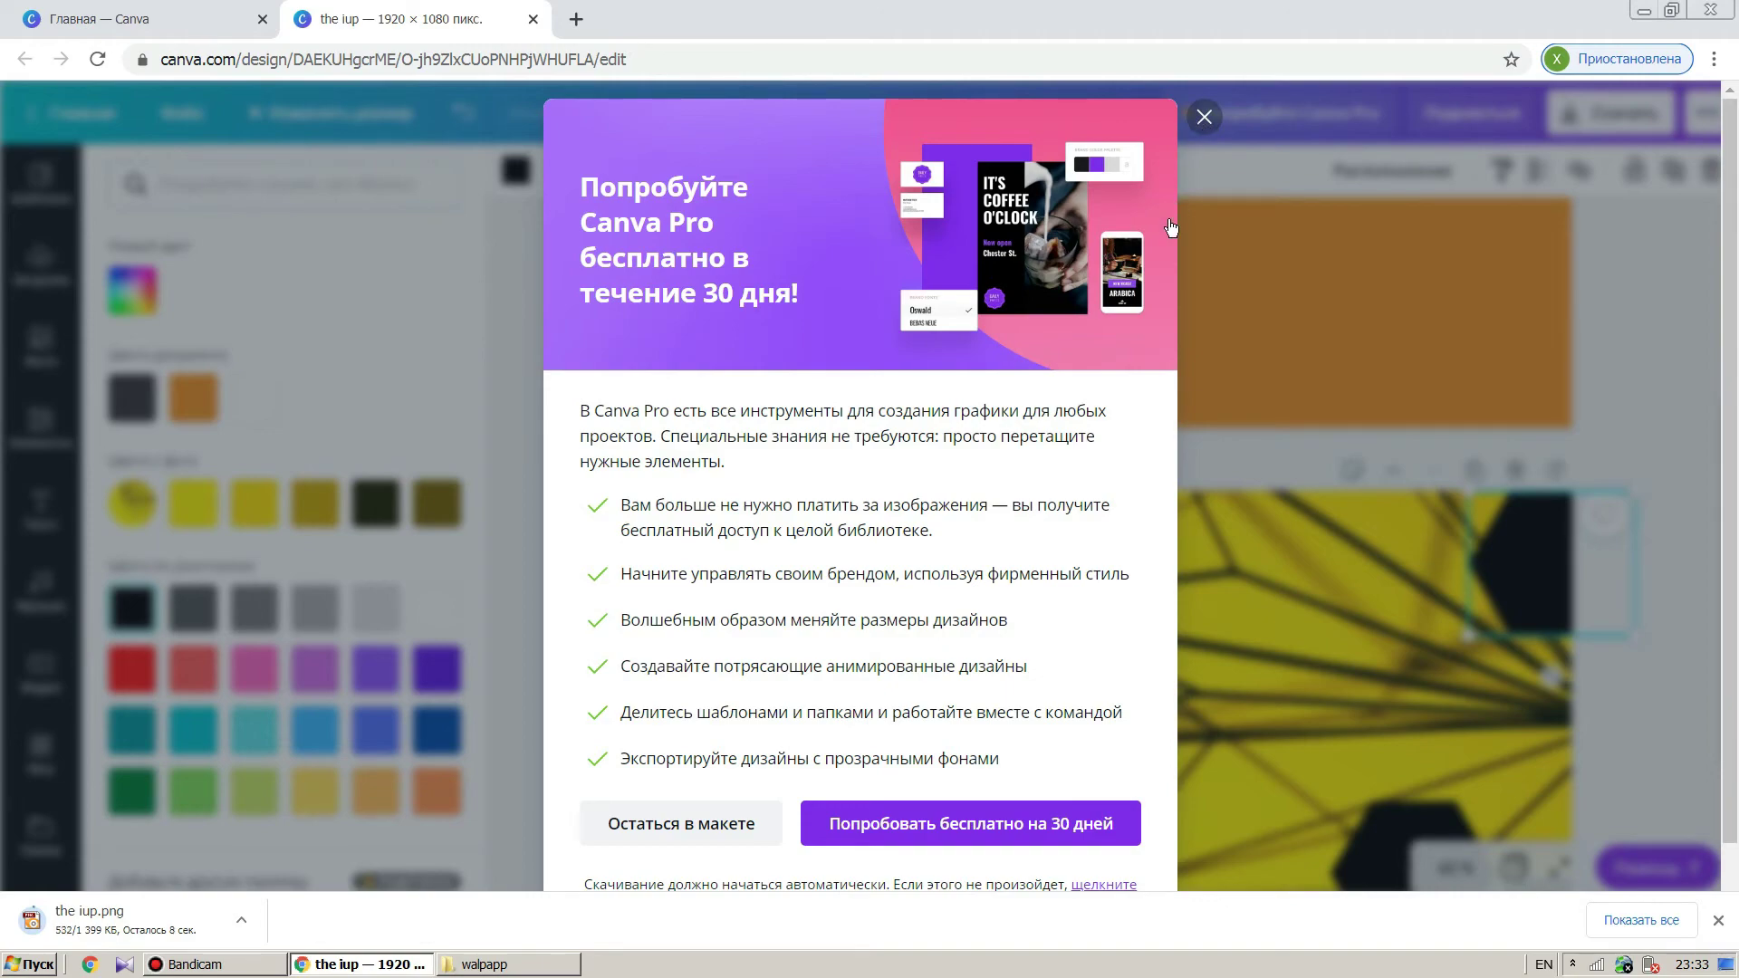
click(1203, 118)
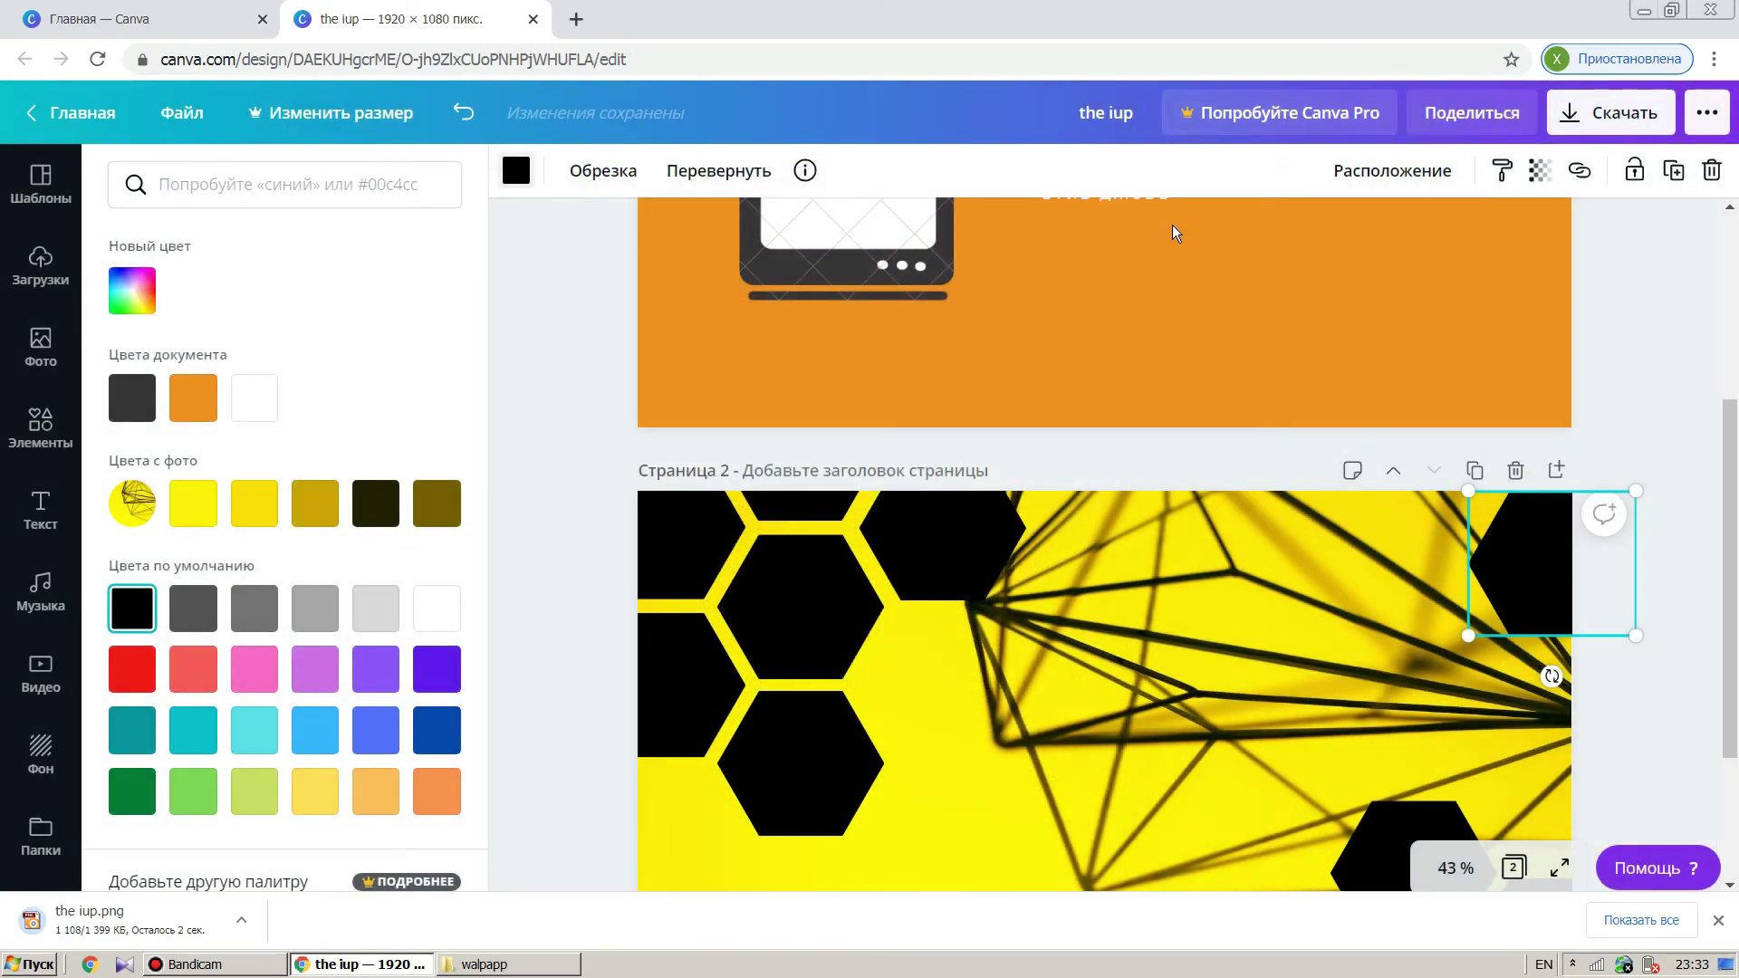
Minimise the browser, close the walpapp folder window and open the Downloads folder in Windows Explorer
click(1643, 12)
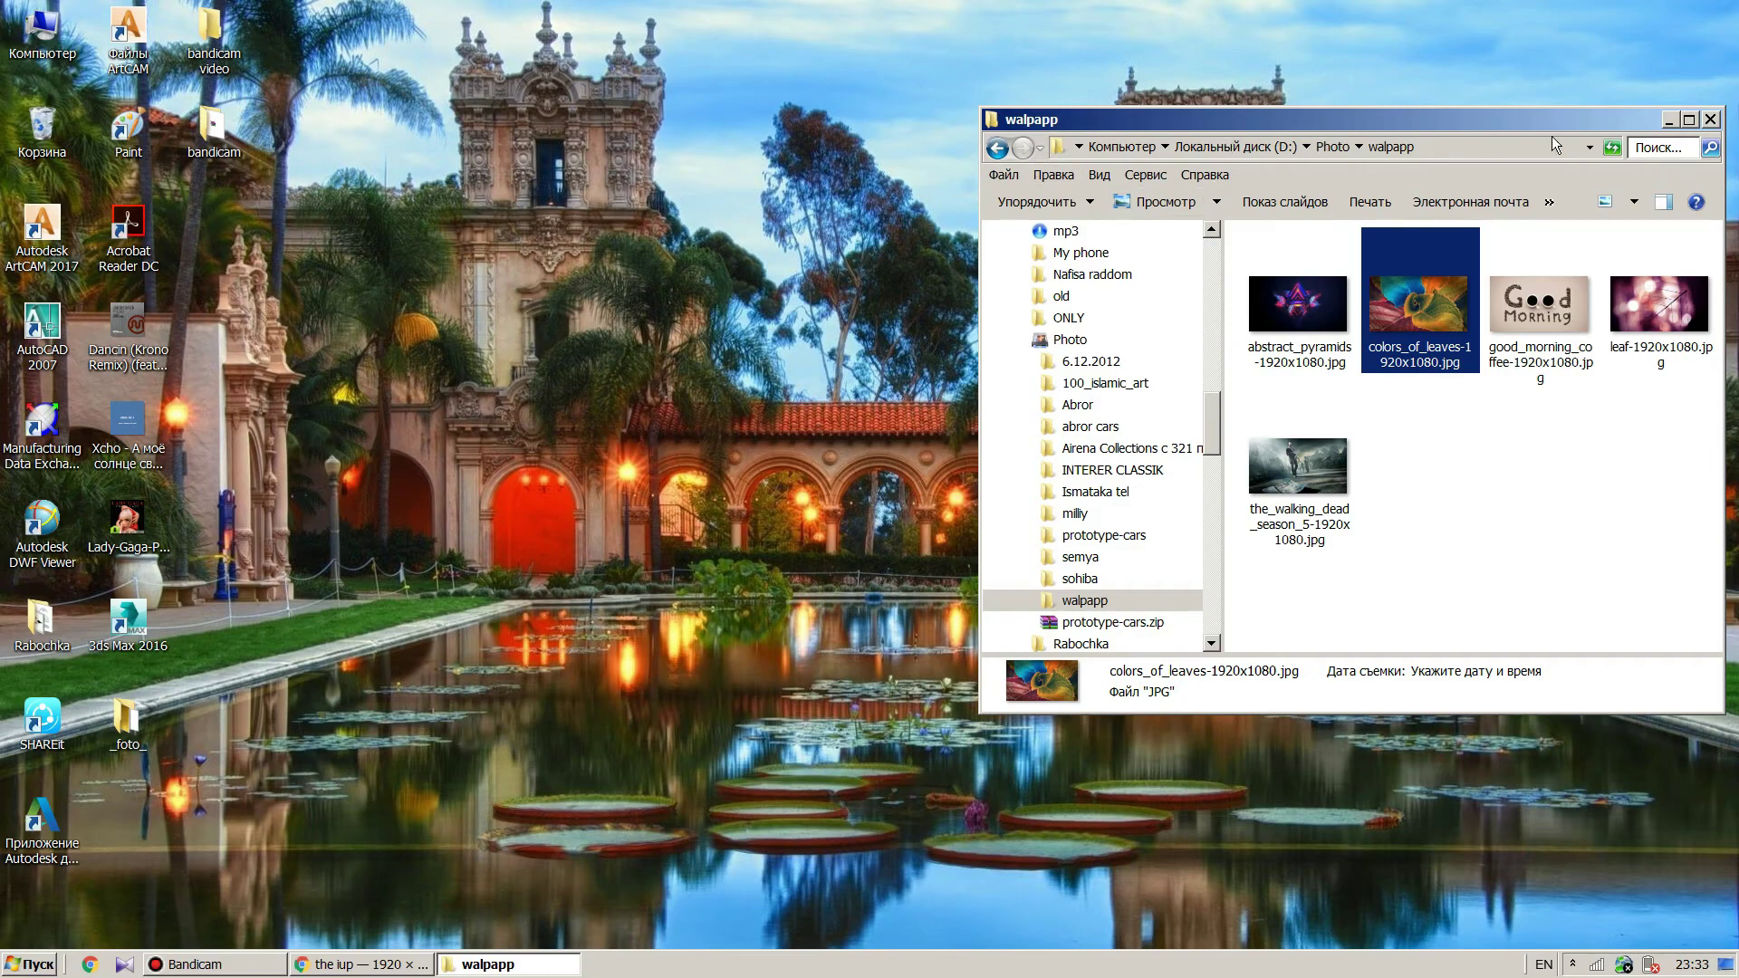
click(1710, 119)
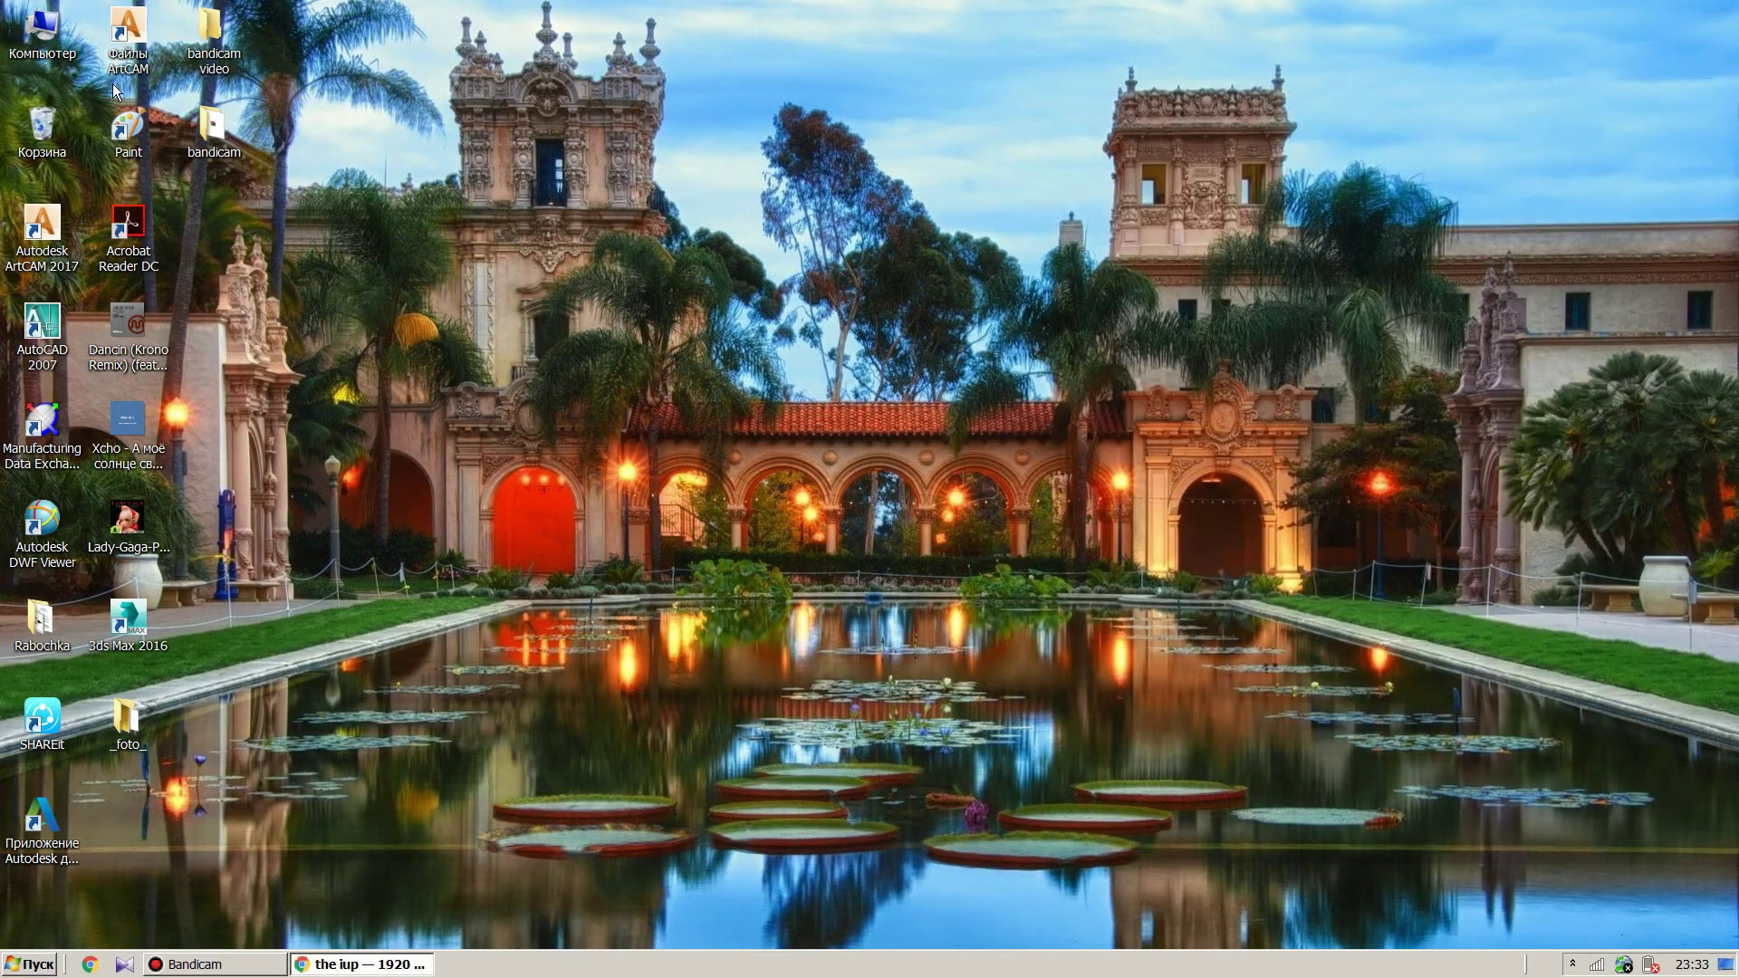
double_click(47, 30)
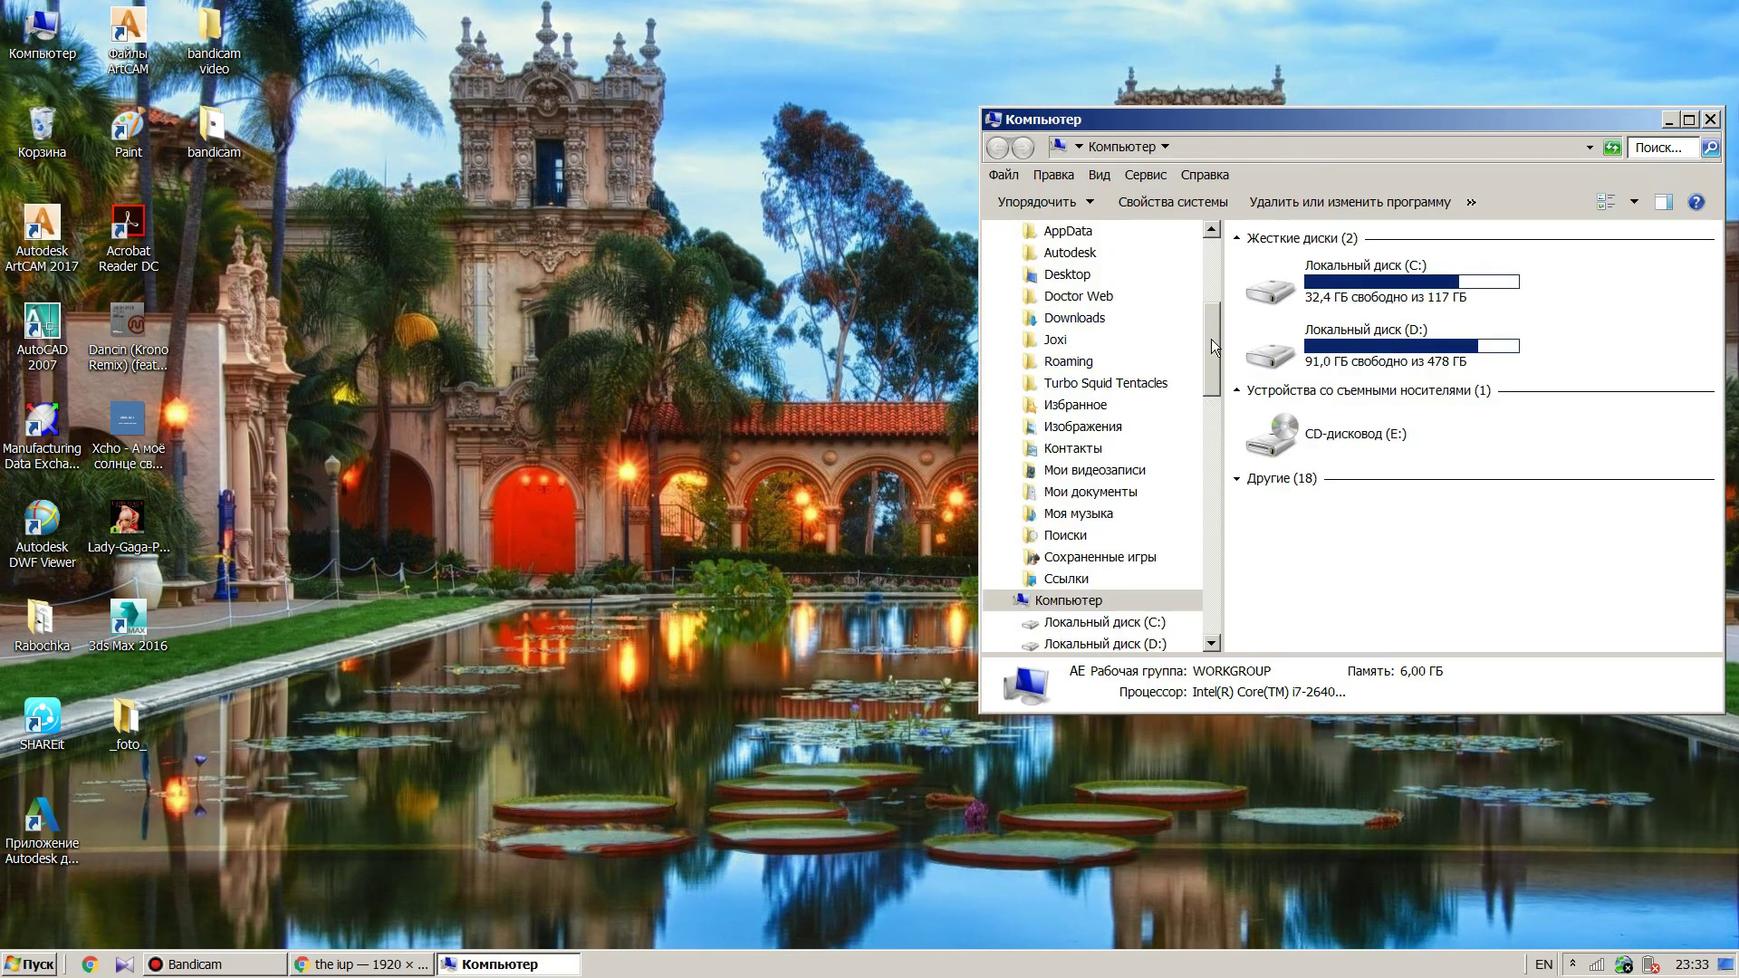
scroll(1210, 339, up, 5)
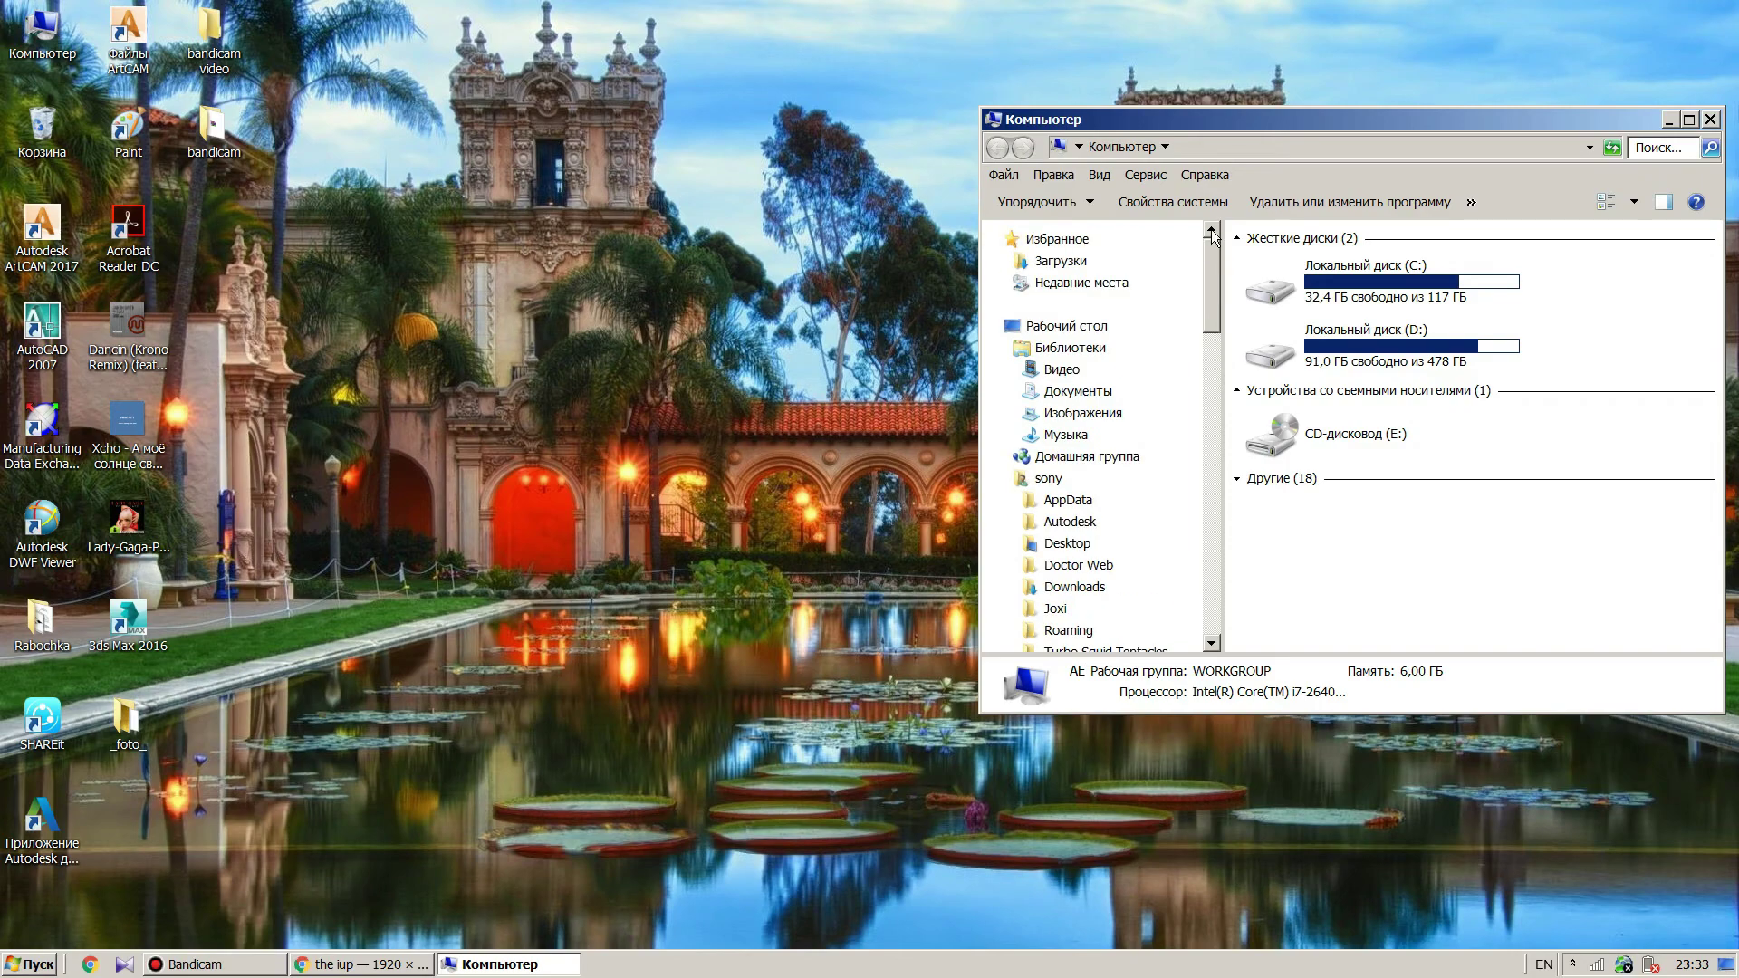
click(1058, 262)
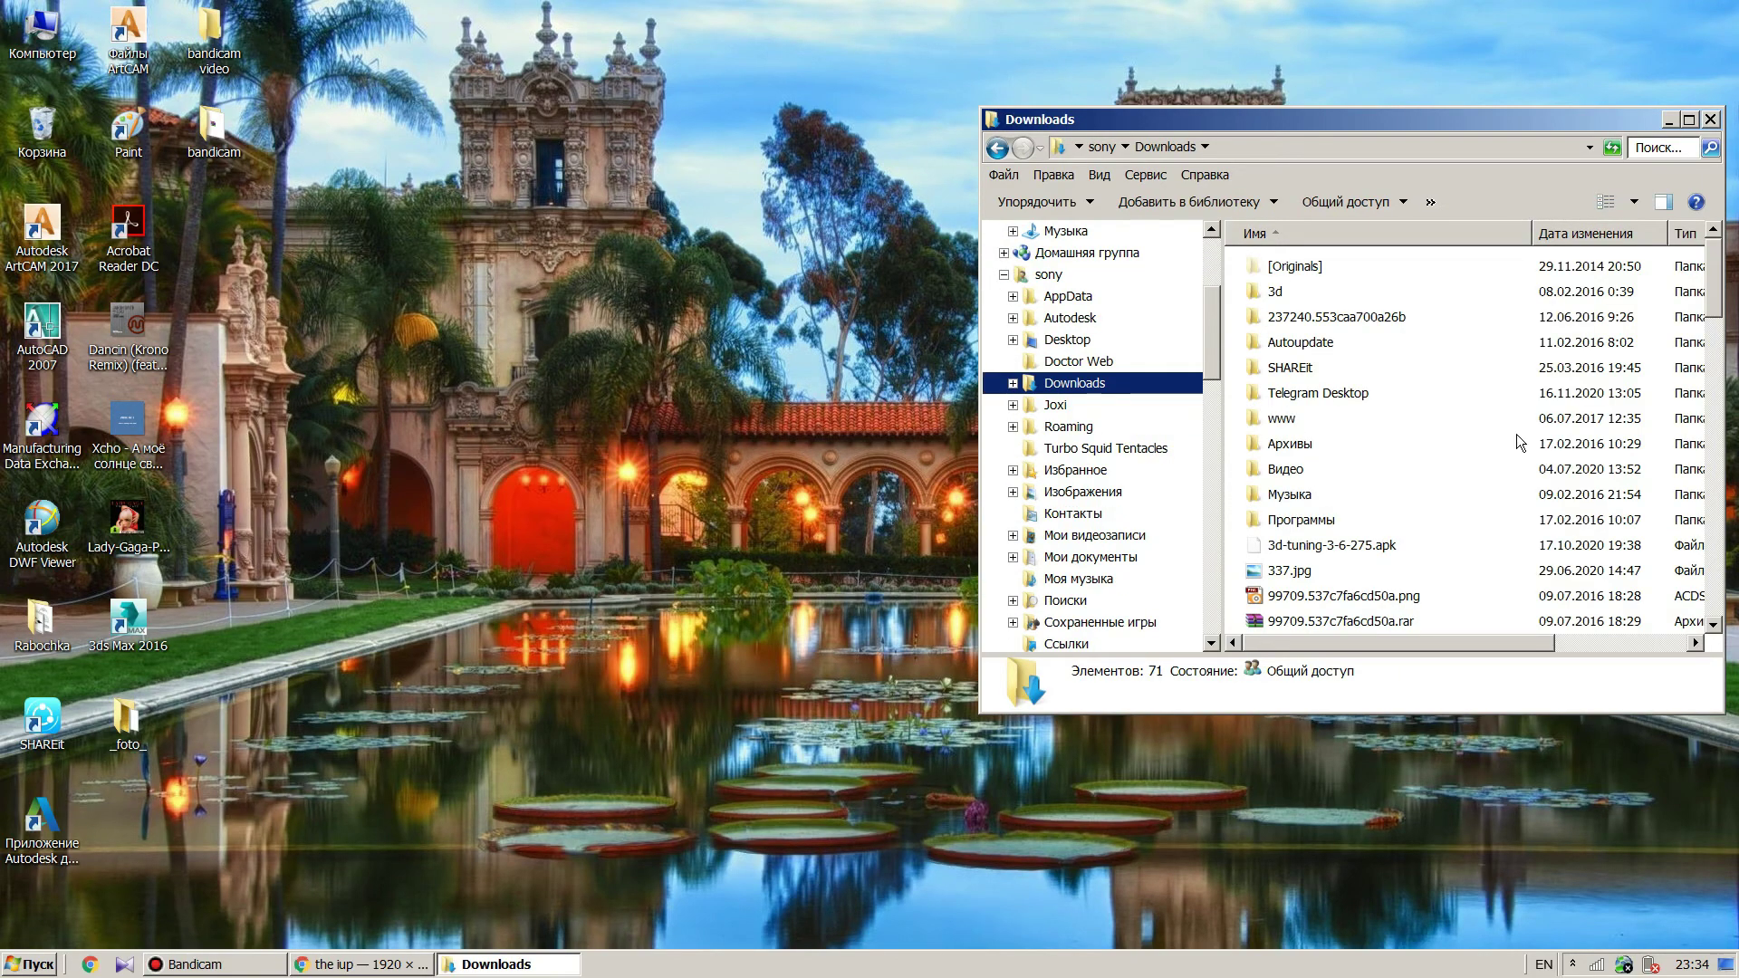
Look through the Downloads folder for the exported wallpaper, previewing 99709.537c7fa6cd50a.png and the Маркетинговый план PNG files
scroll(1719, 344, down, 9)
scroll(1721, 360, up, 2)
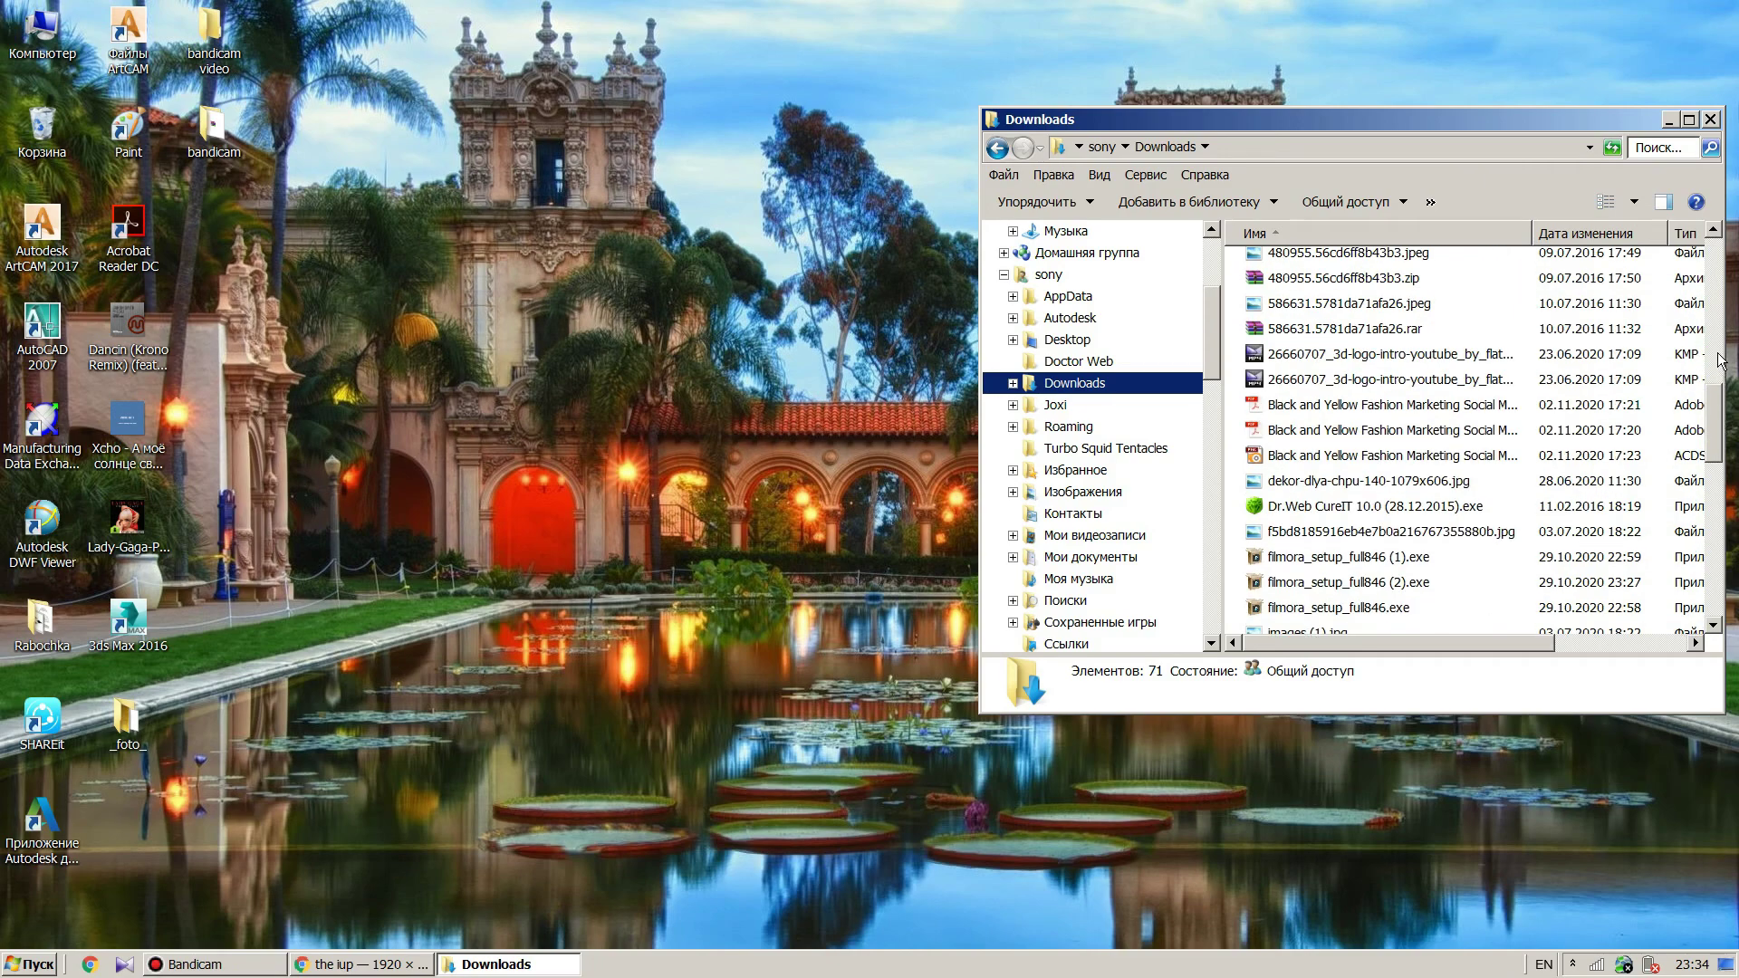
scroll(1719, 363, up, 4)
scroll(1716, 333, up, 1)
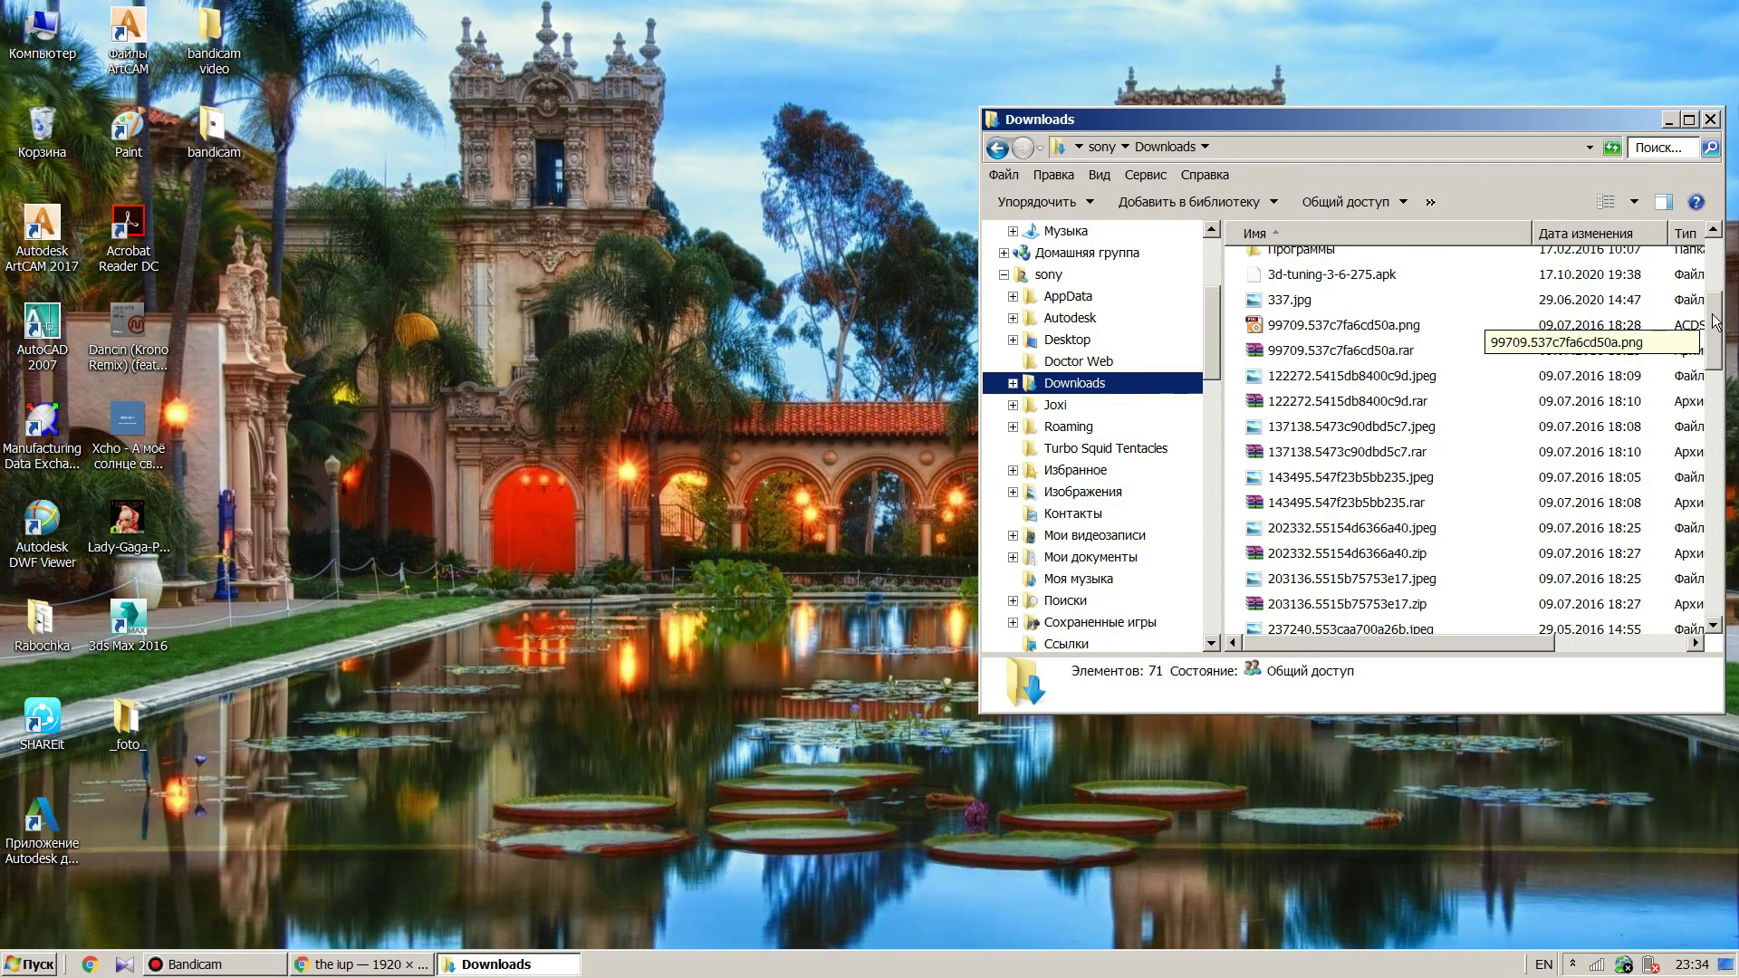
scroll(1714, 318, down, 16)
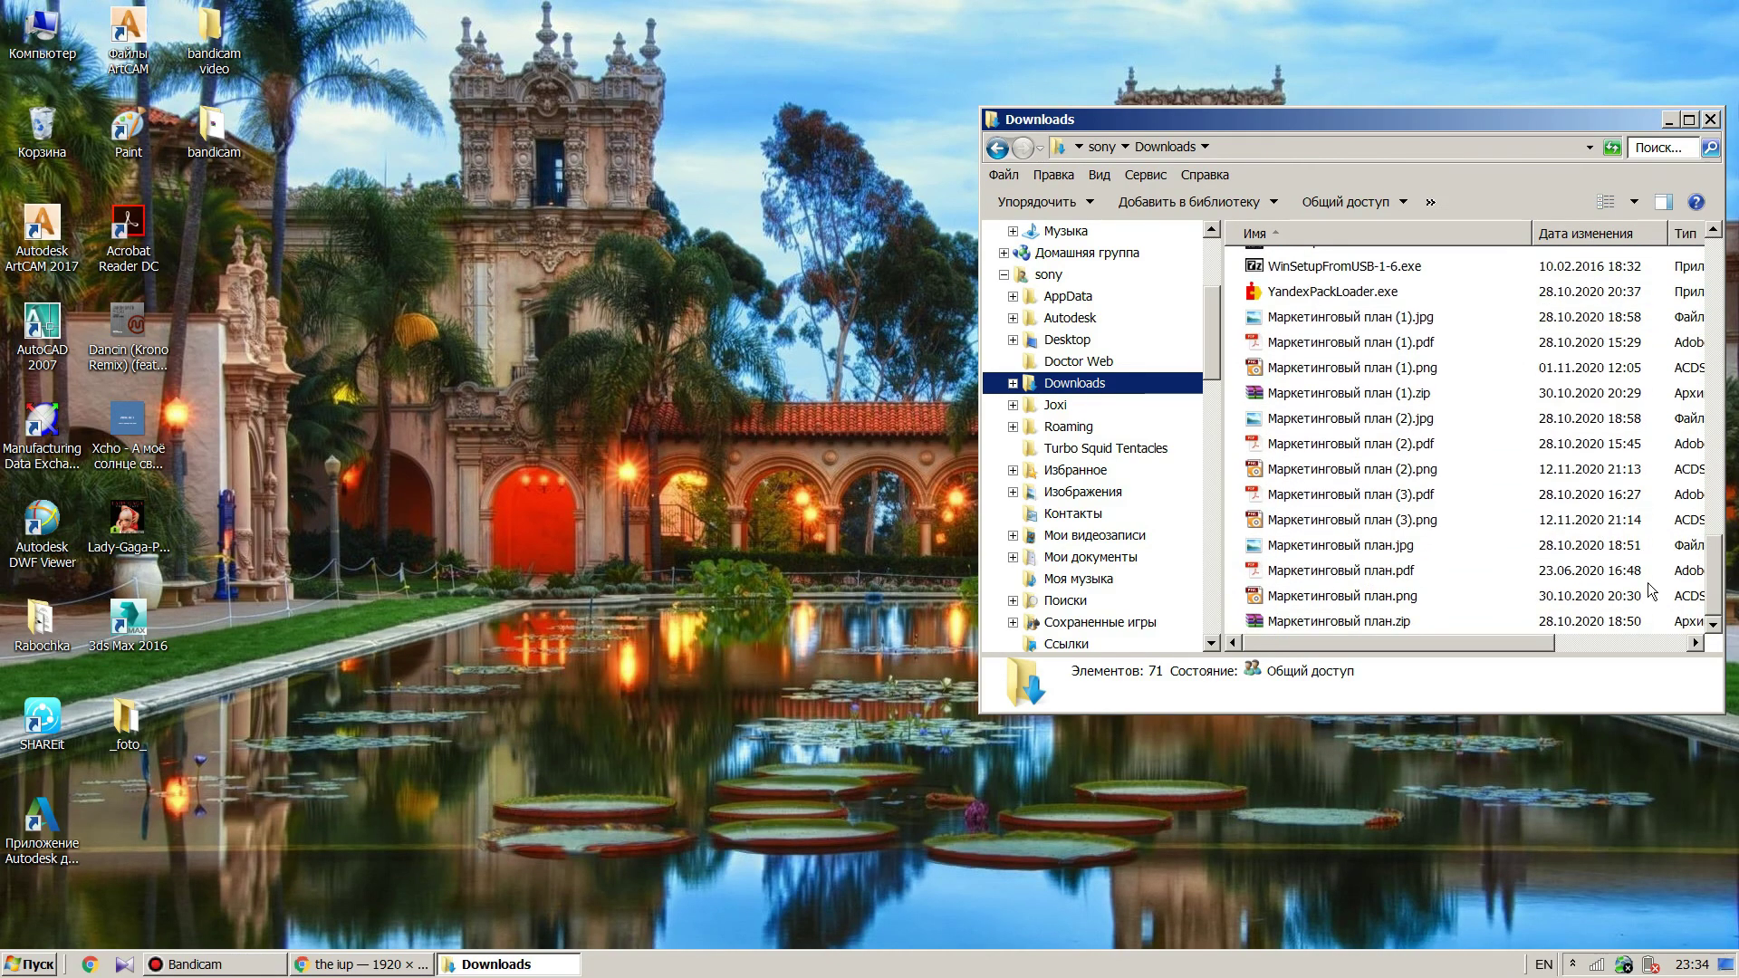
click(1349, 596)
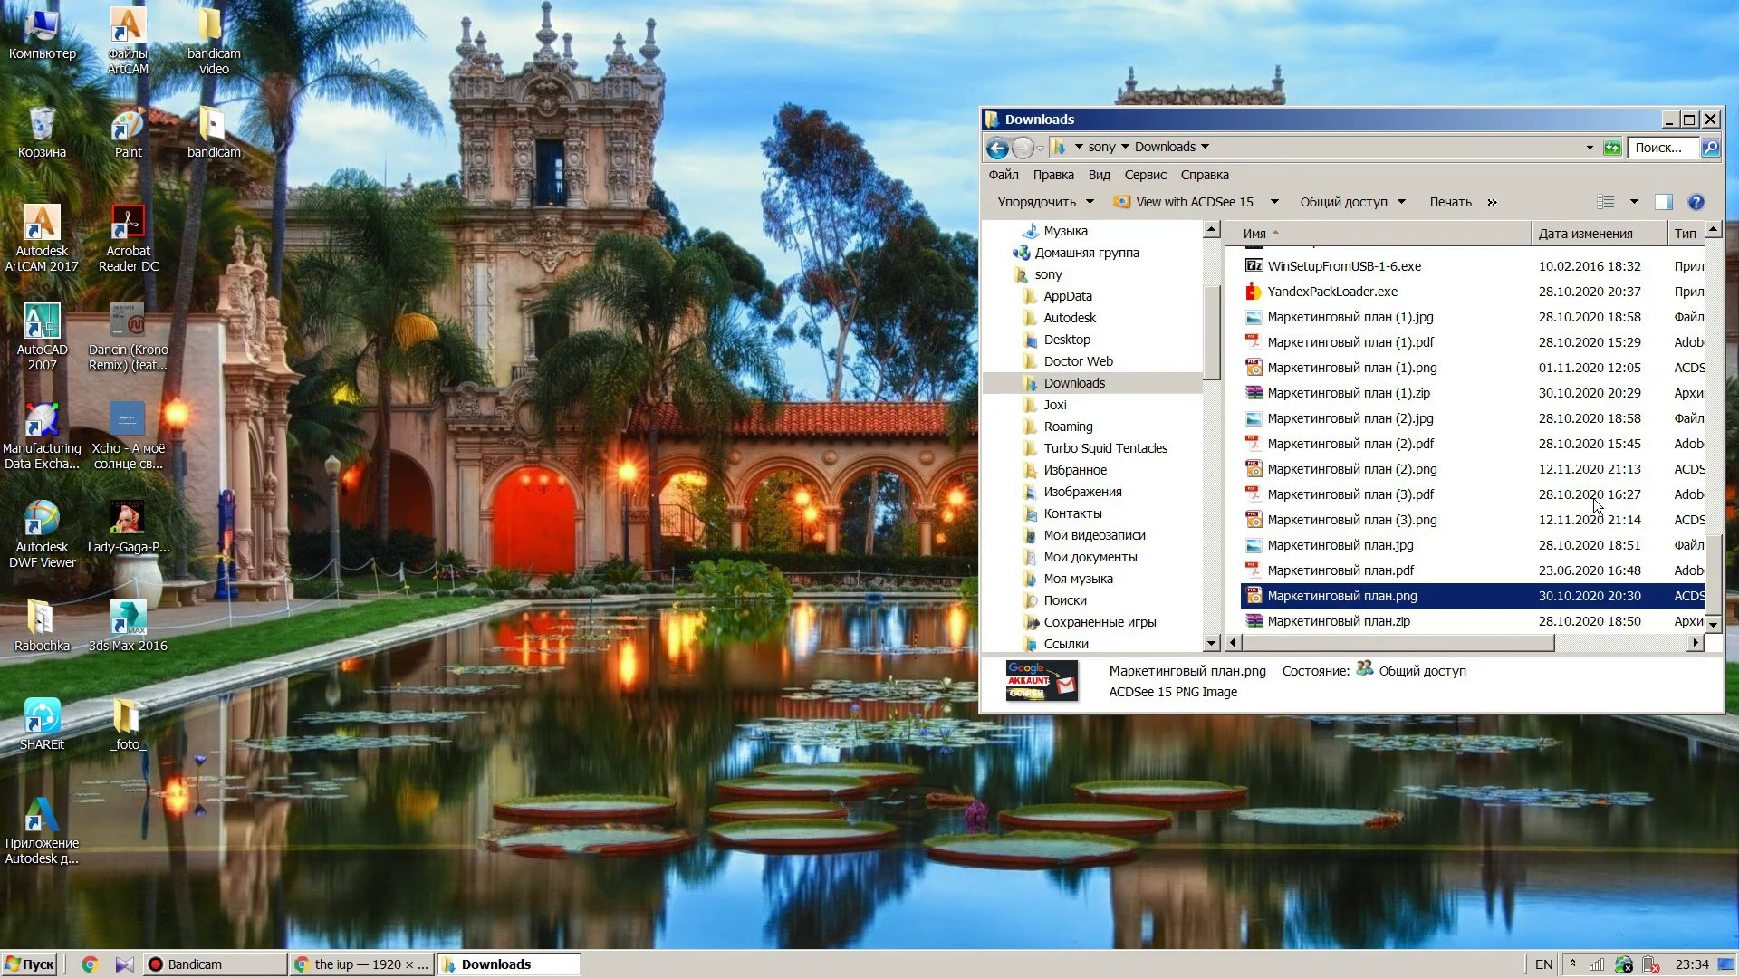
drag(1720, 568, 1700, 322)
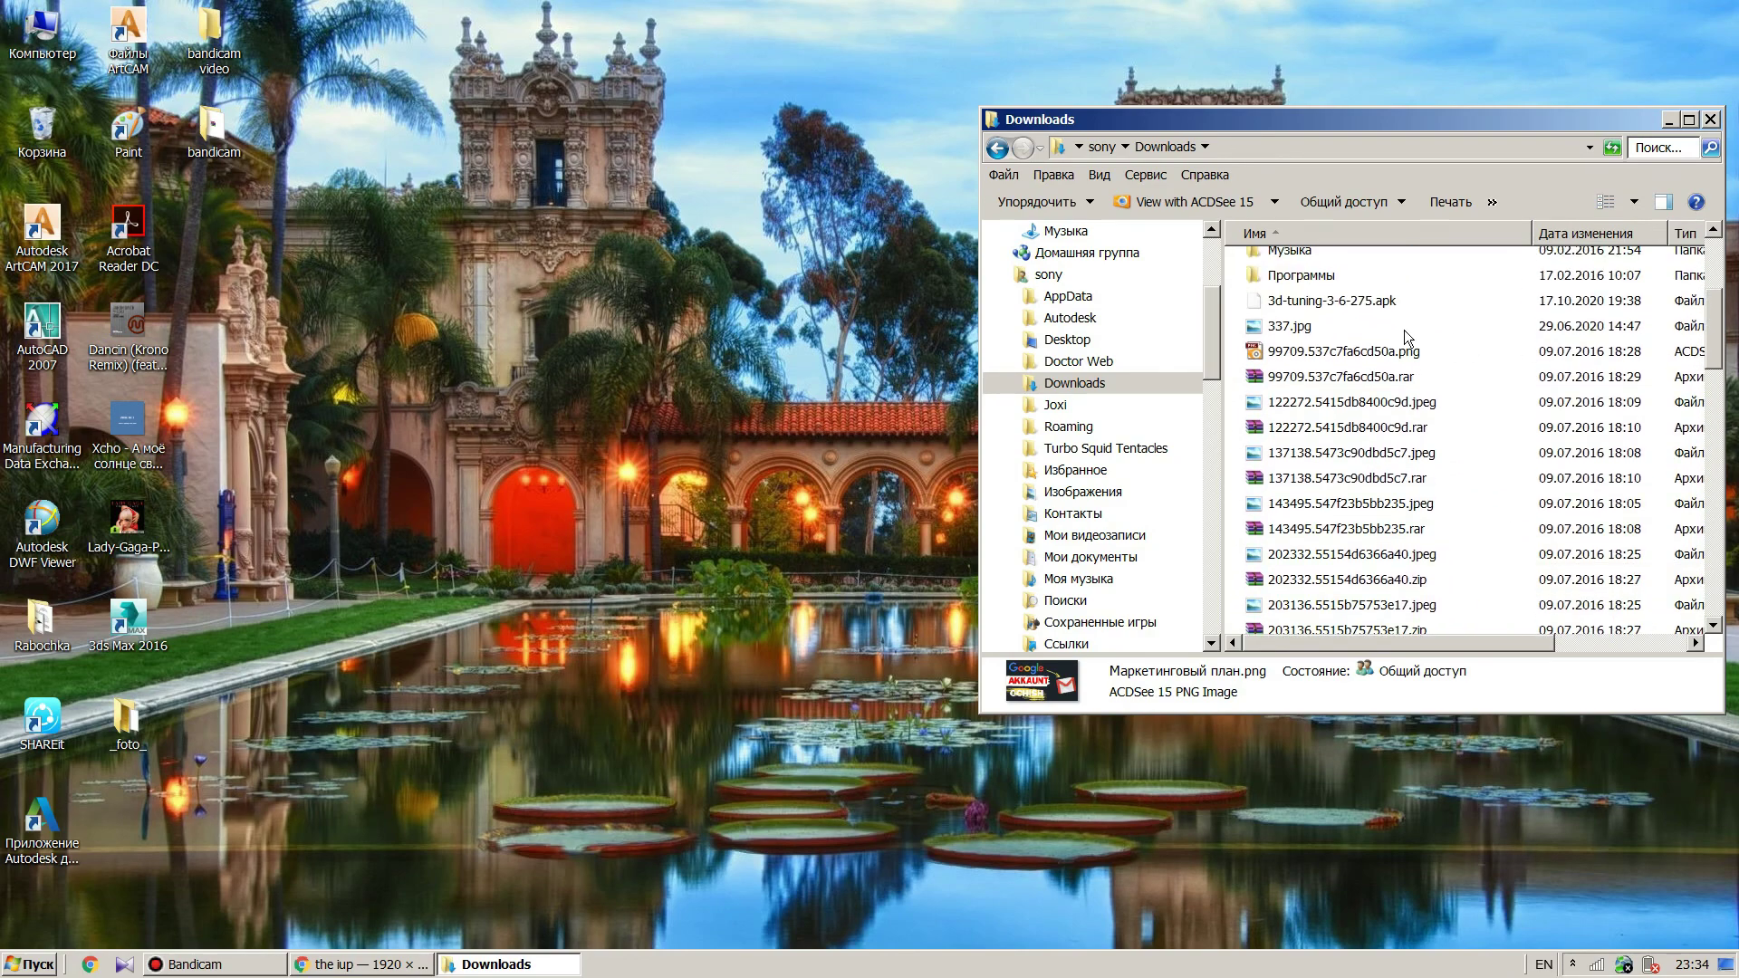
click(1401, 352)
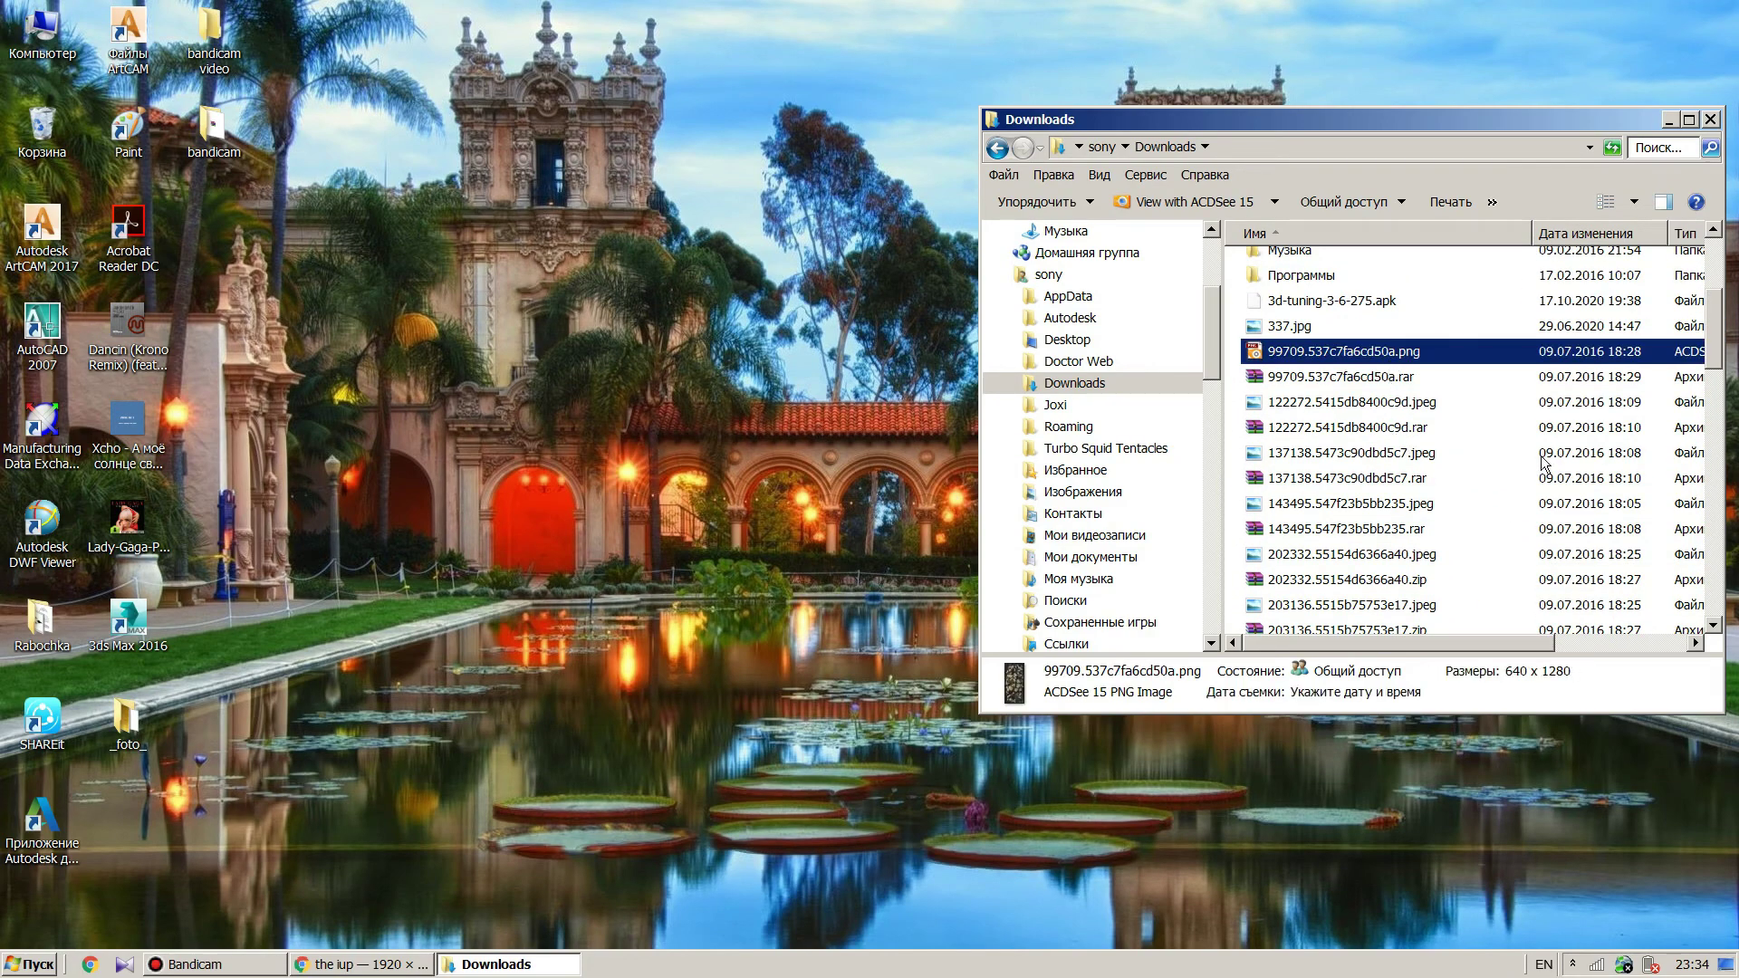
drag(1721, 370, 1731, 647)
click(1308, 520)
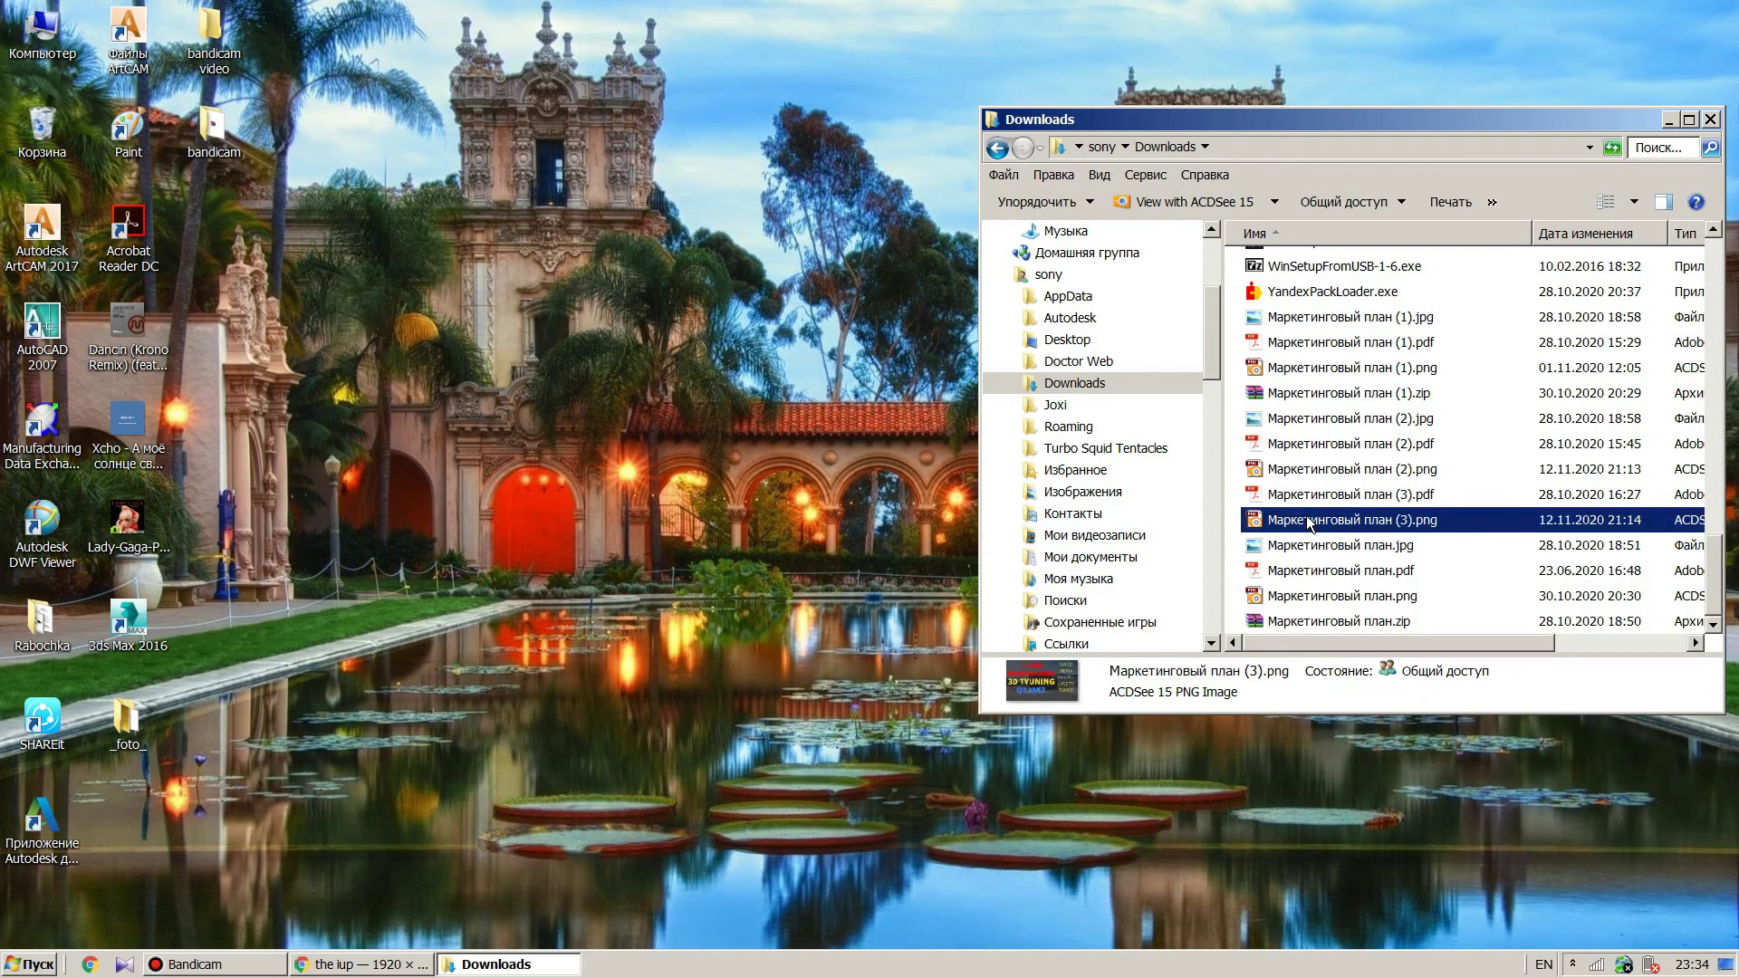
click(1328, 471)
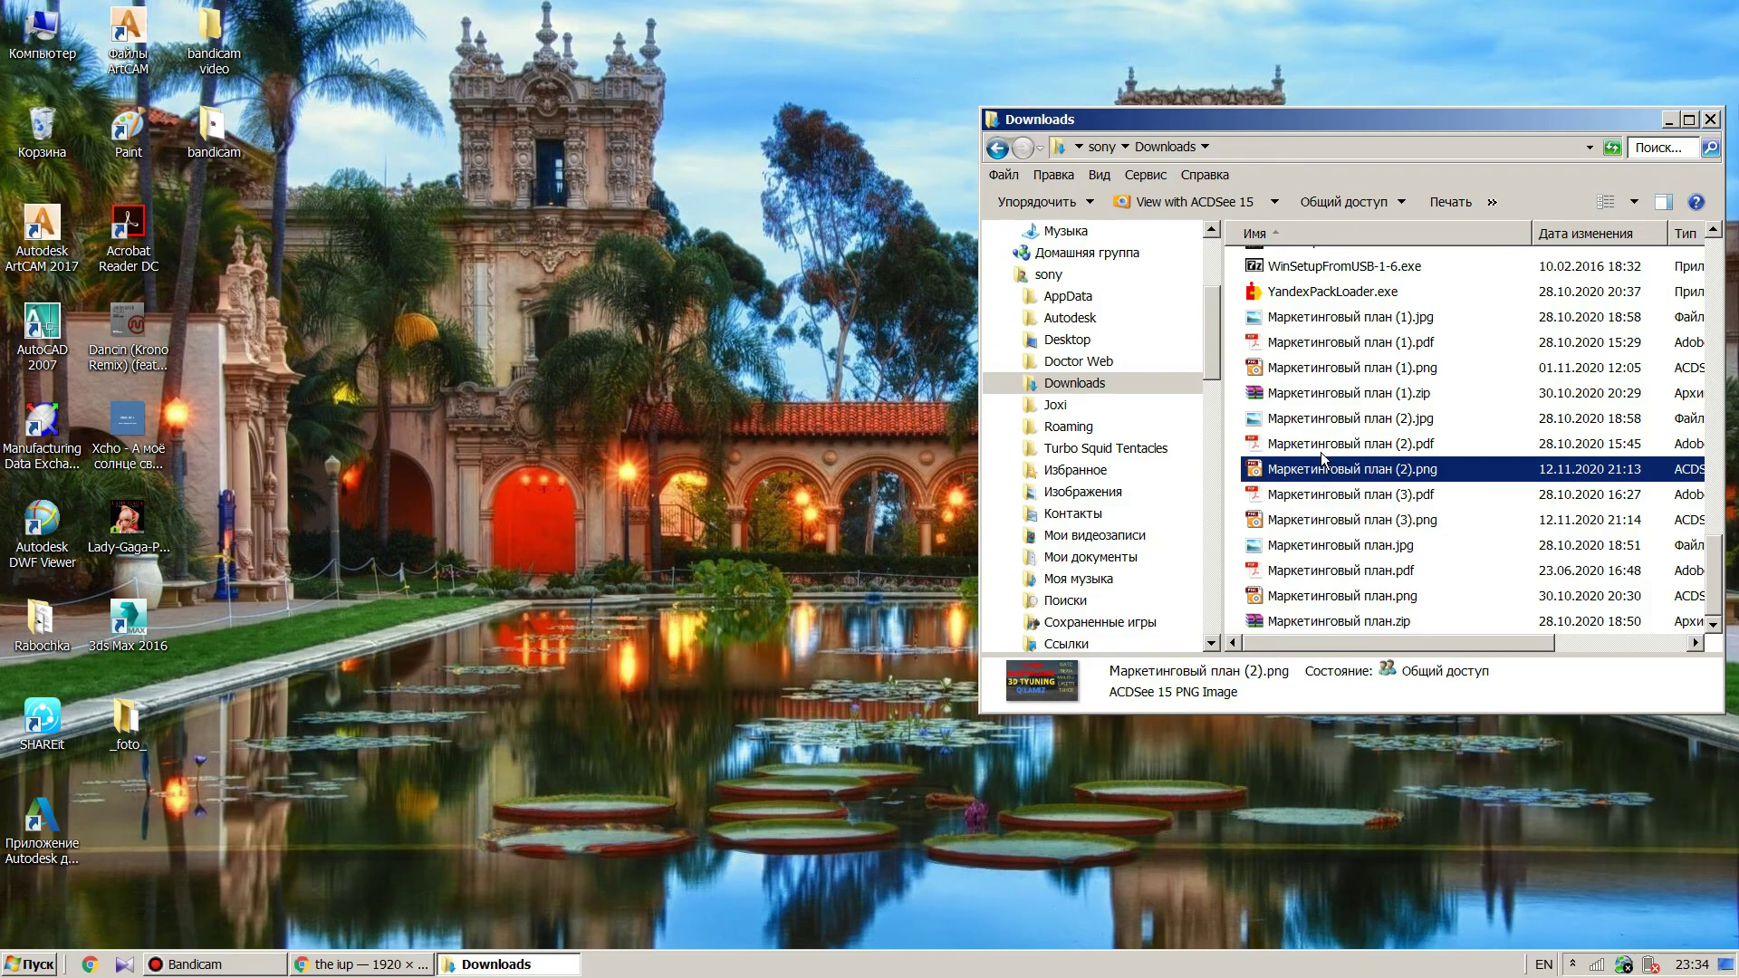
click(1309, 523)
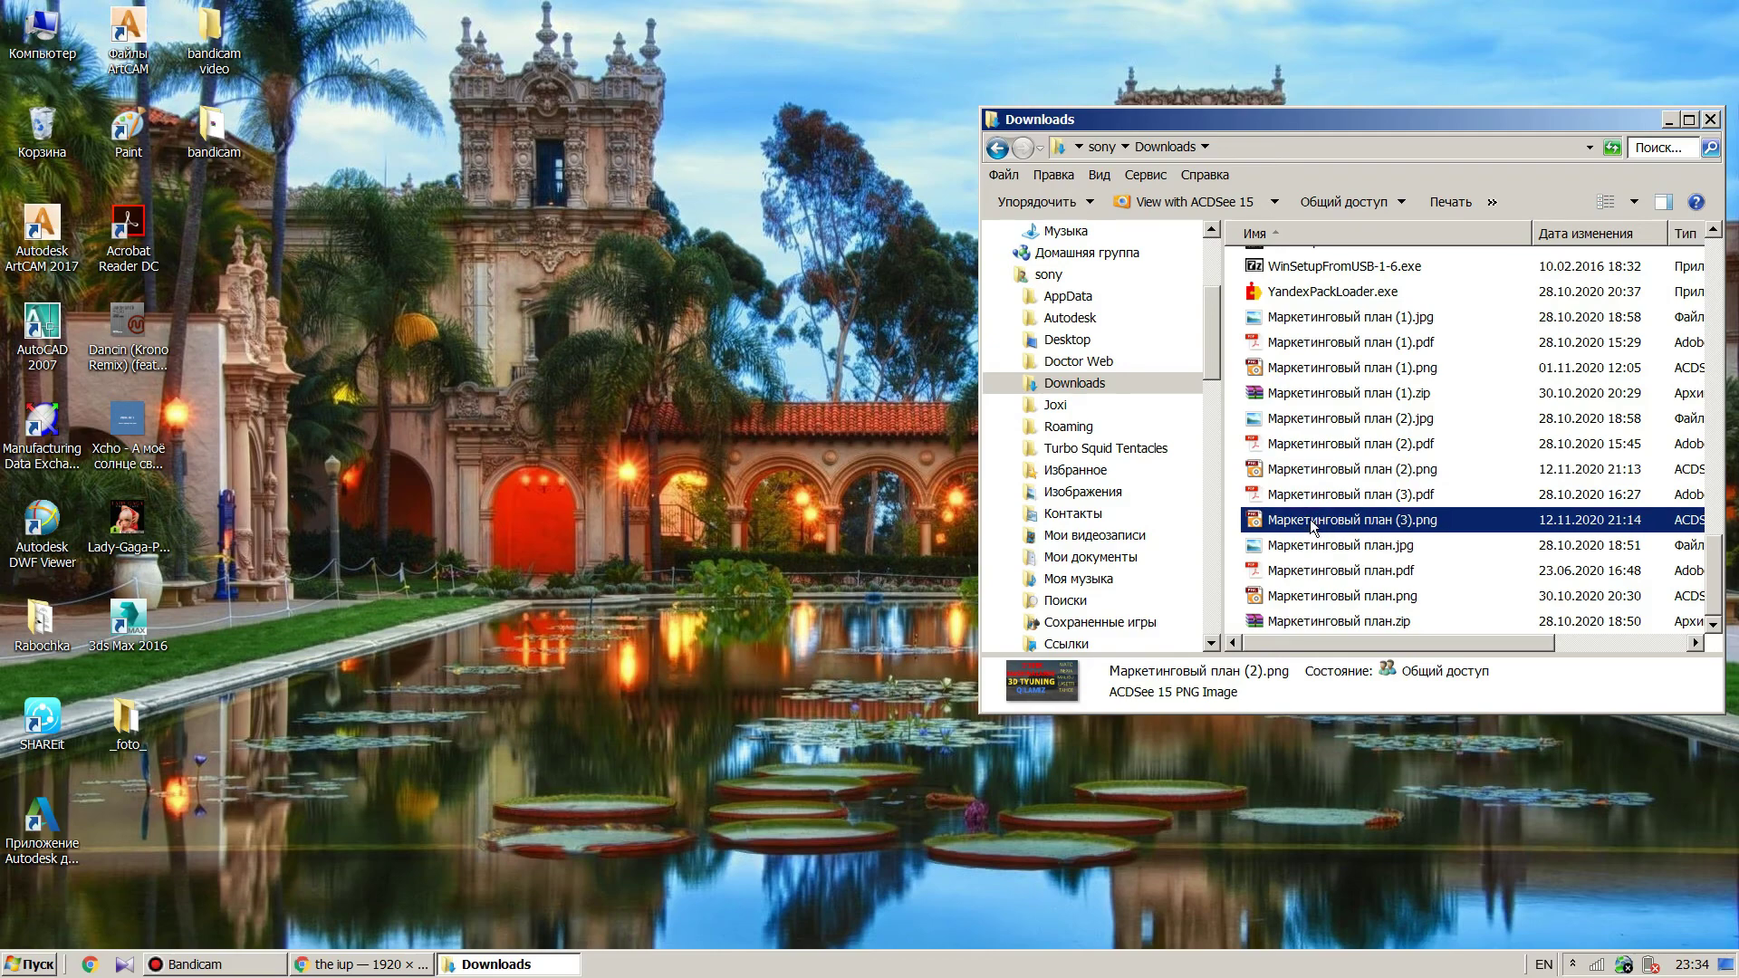
click(1316, 473)
click(1300, 369)
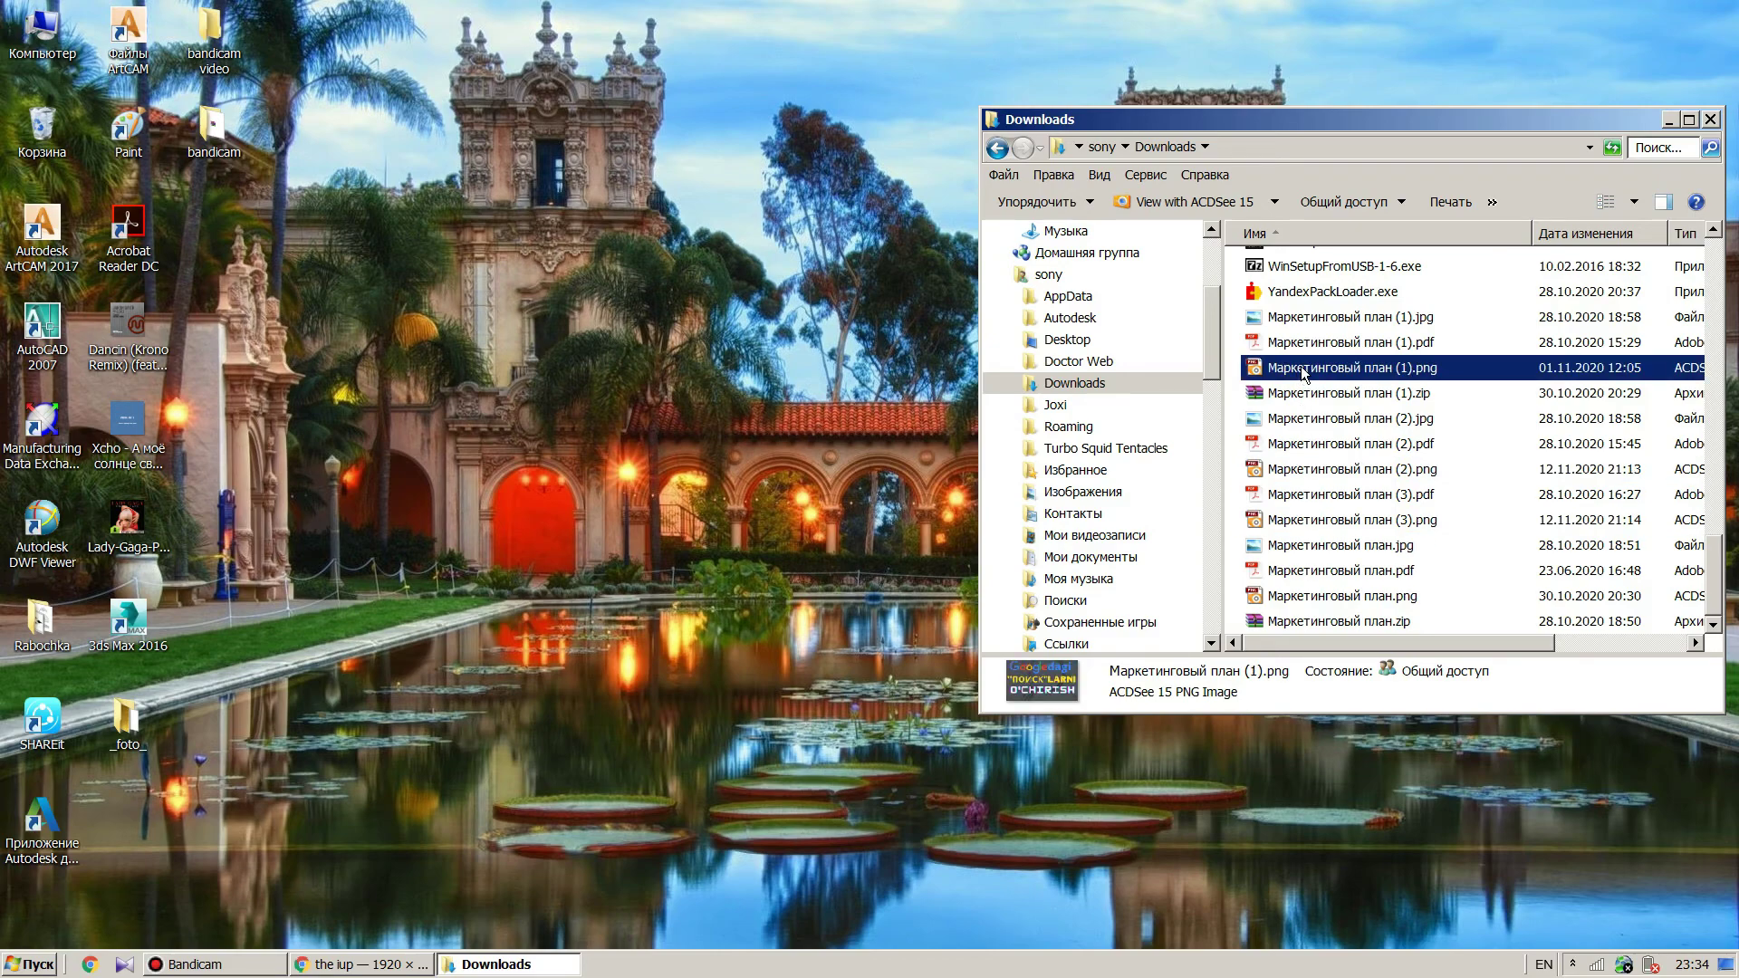
Continue looking for the exported wallpaper in Downloads by previewing the Untitled Design PNG files
scroll(1302, 372, up, 2)
scroll(1302, 353, up, 1)
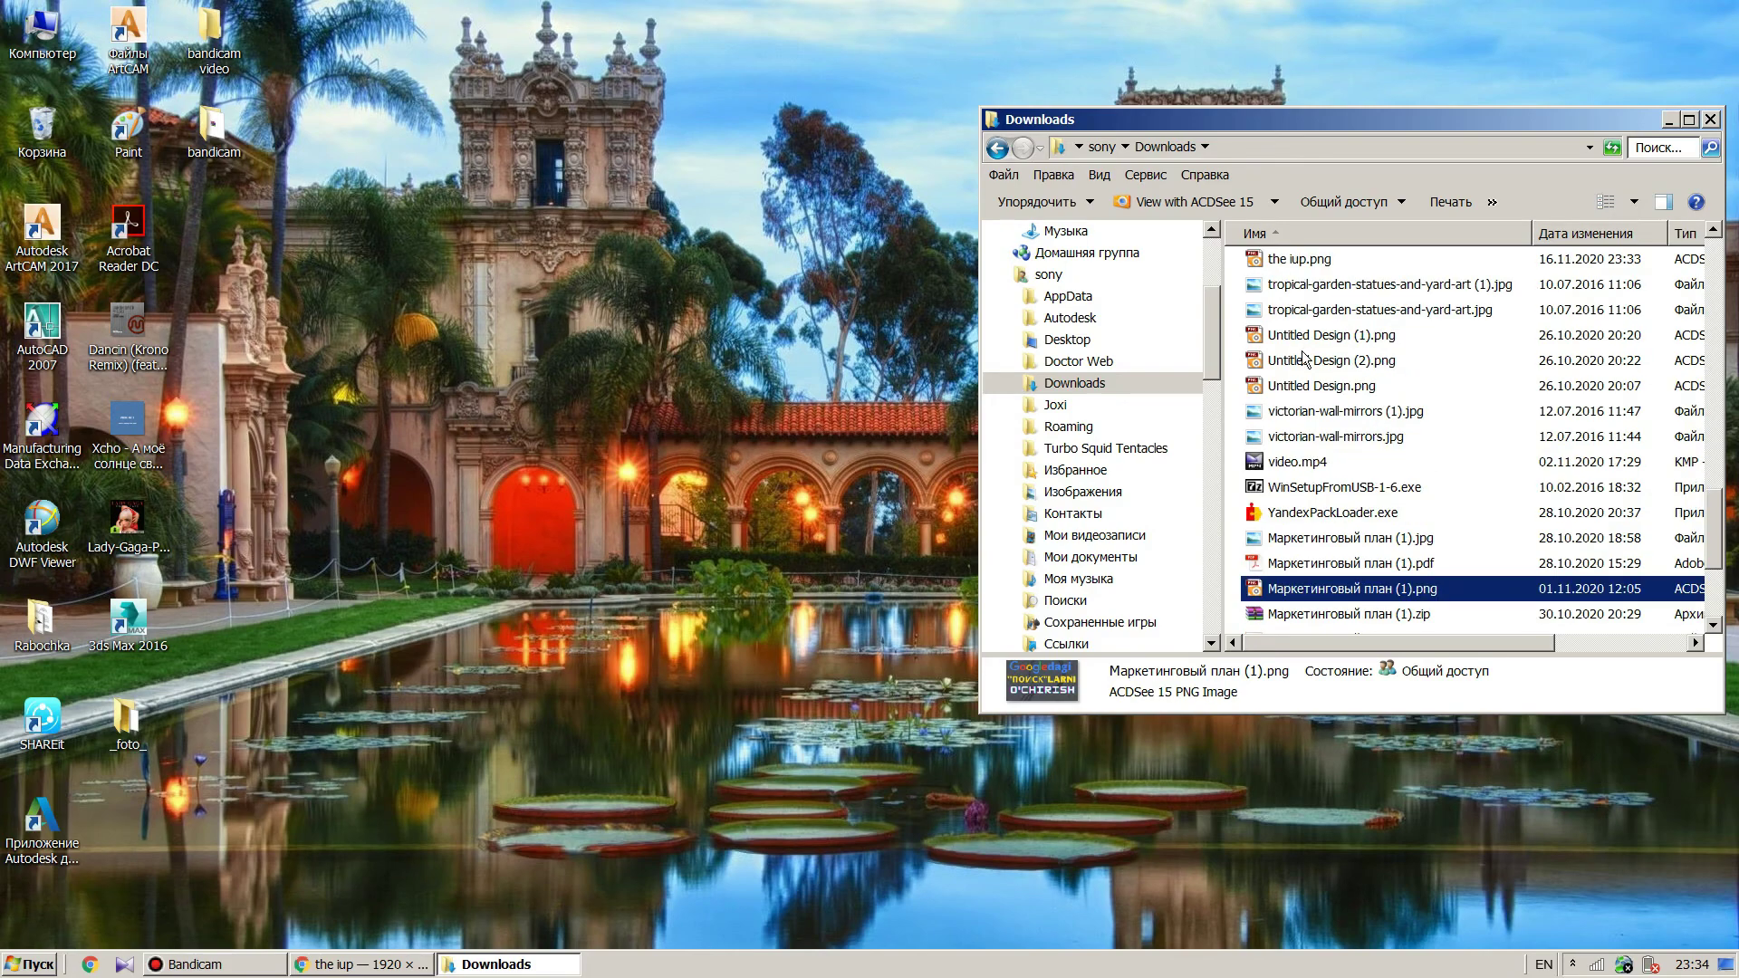
click(1309, 393)
click(1315, 362)
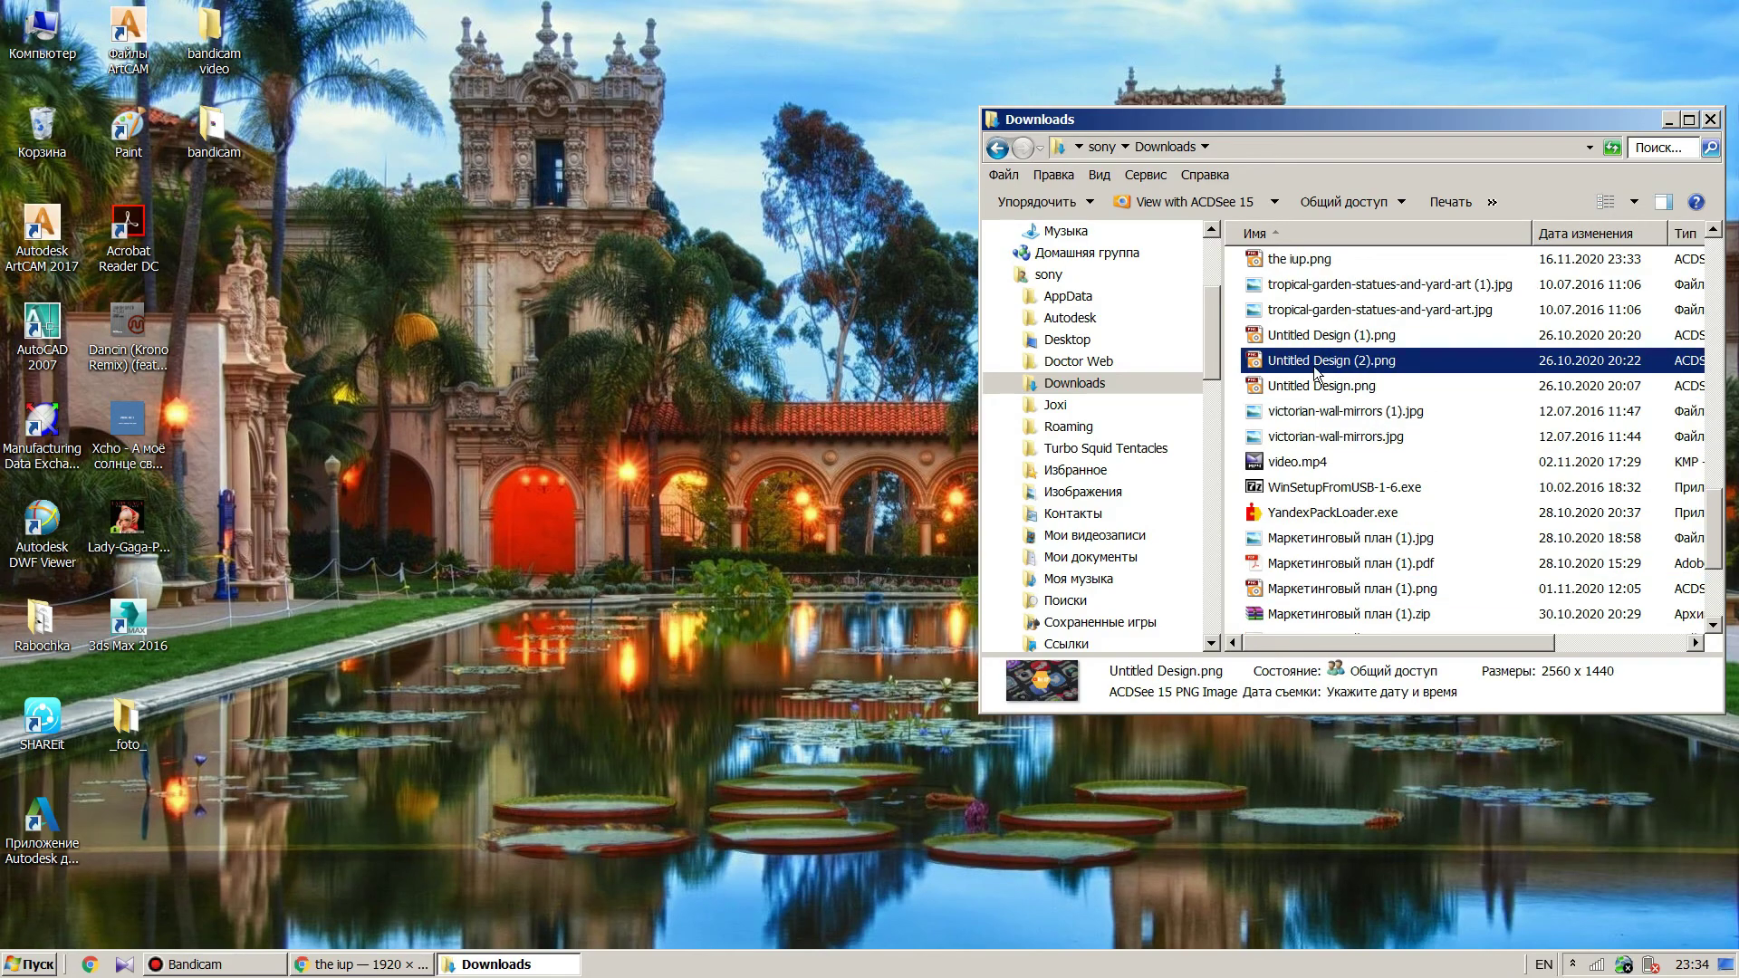
click(1320, 337)
scroll(1320, 344, up, 1)
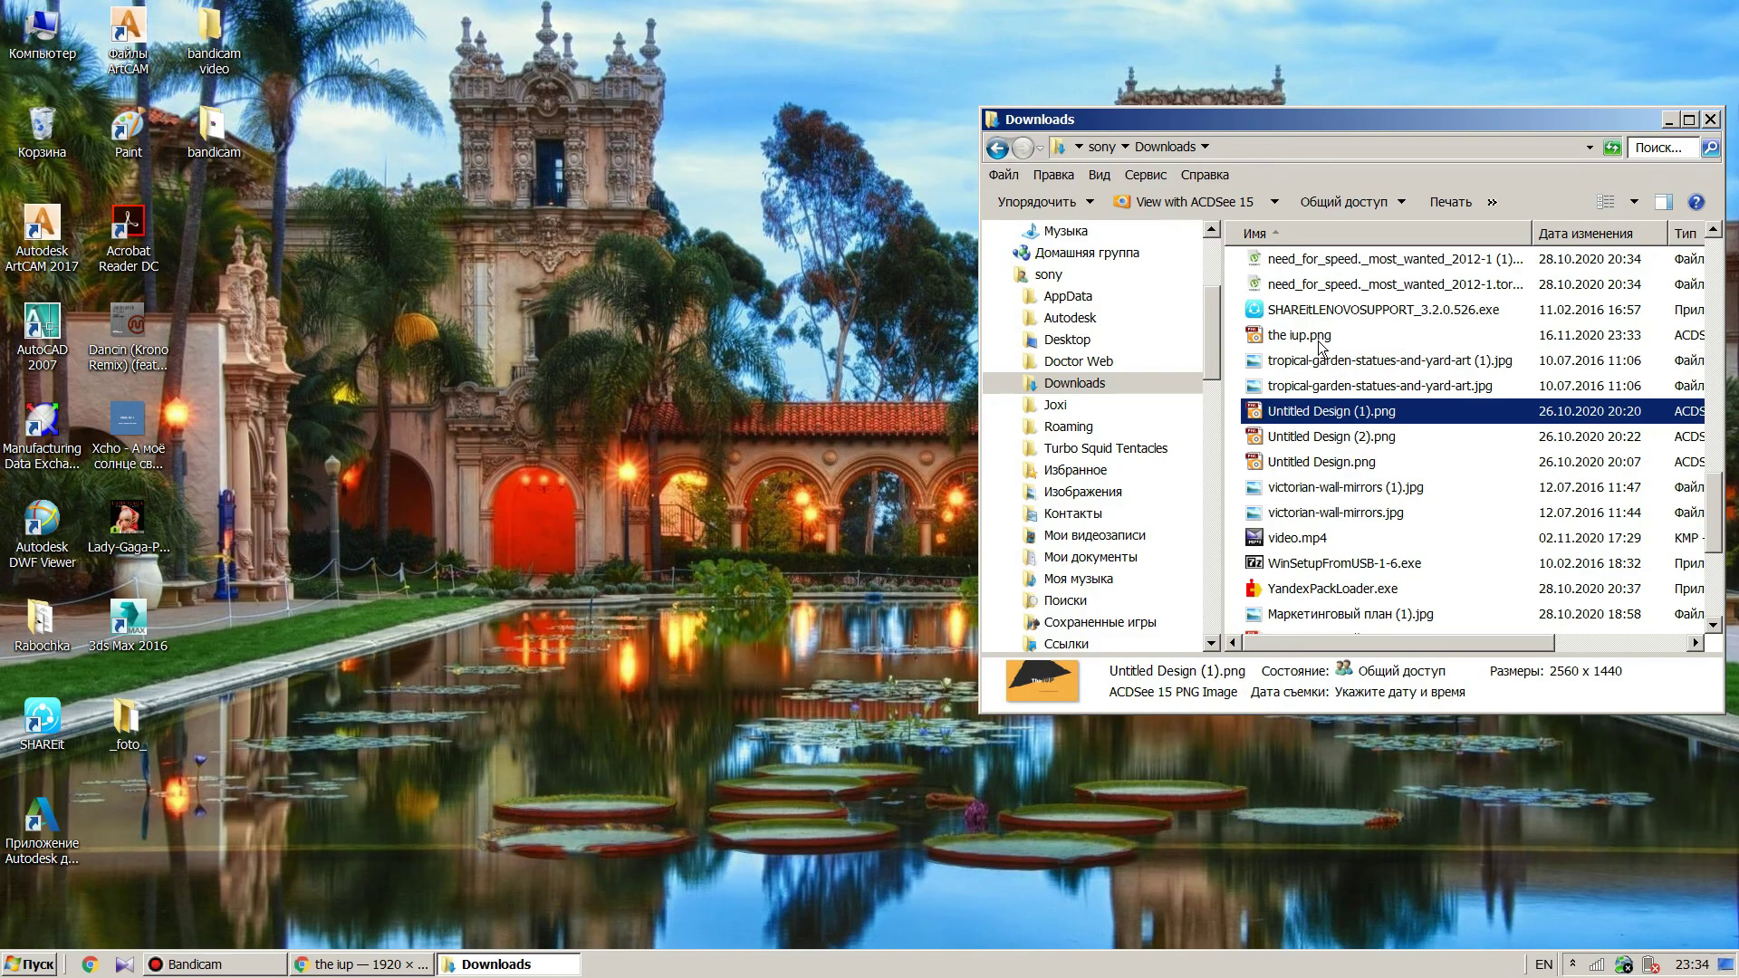
Open the iup.png from Downloads in the image viewer to check the exported wallpaper, and close the viewer
click(1320, 341)
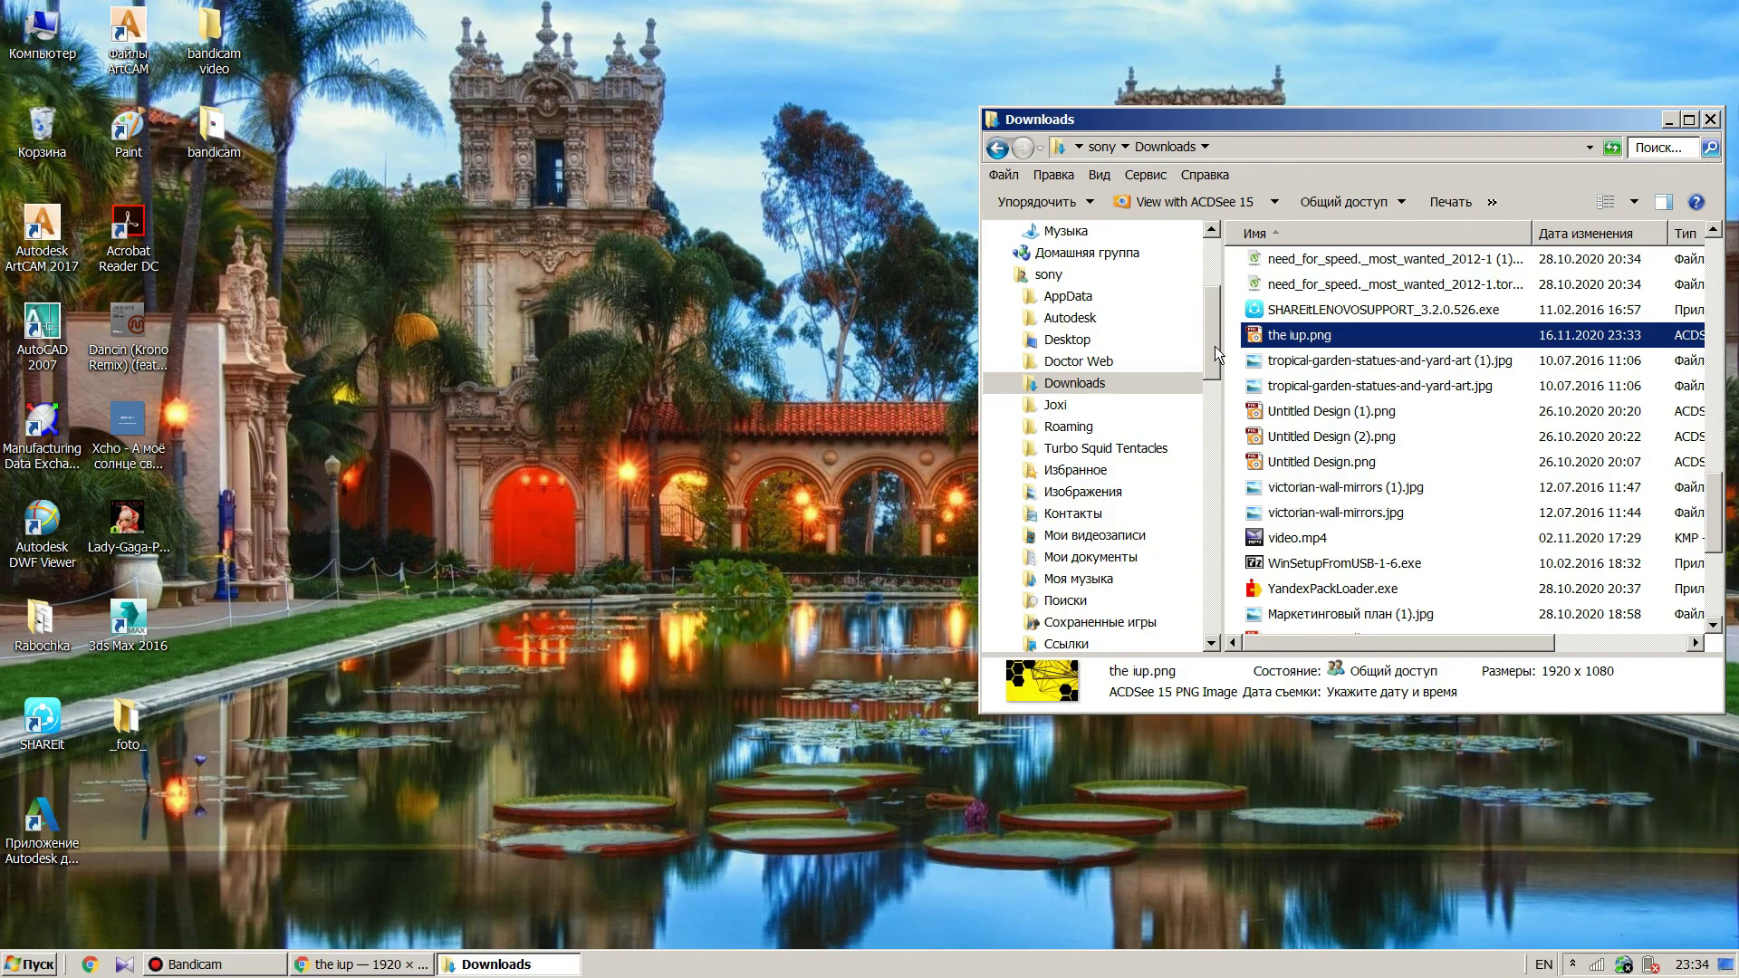
double_click(1320, 336)
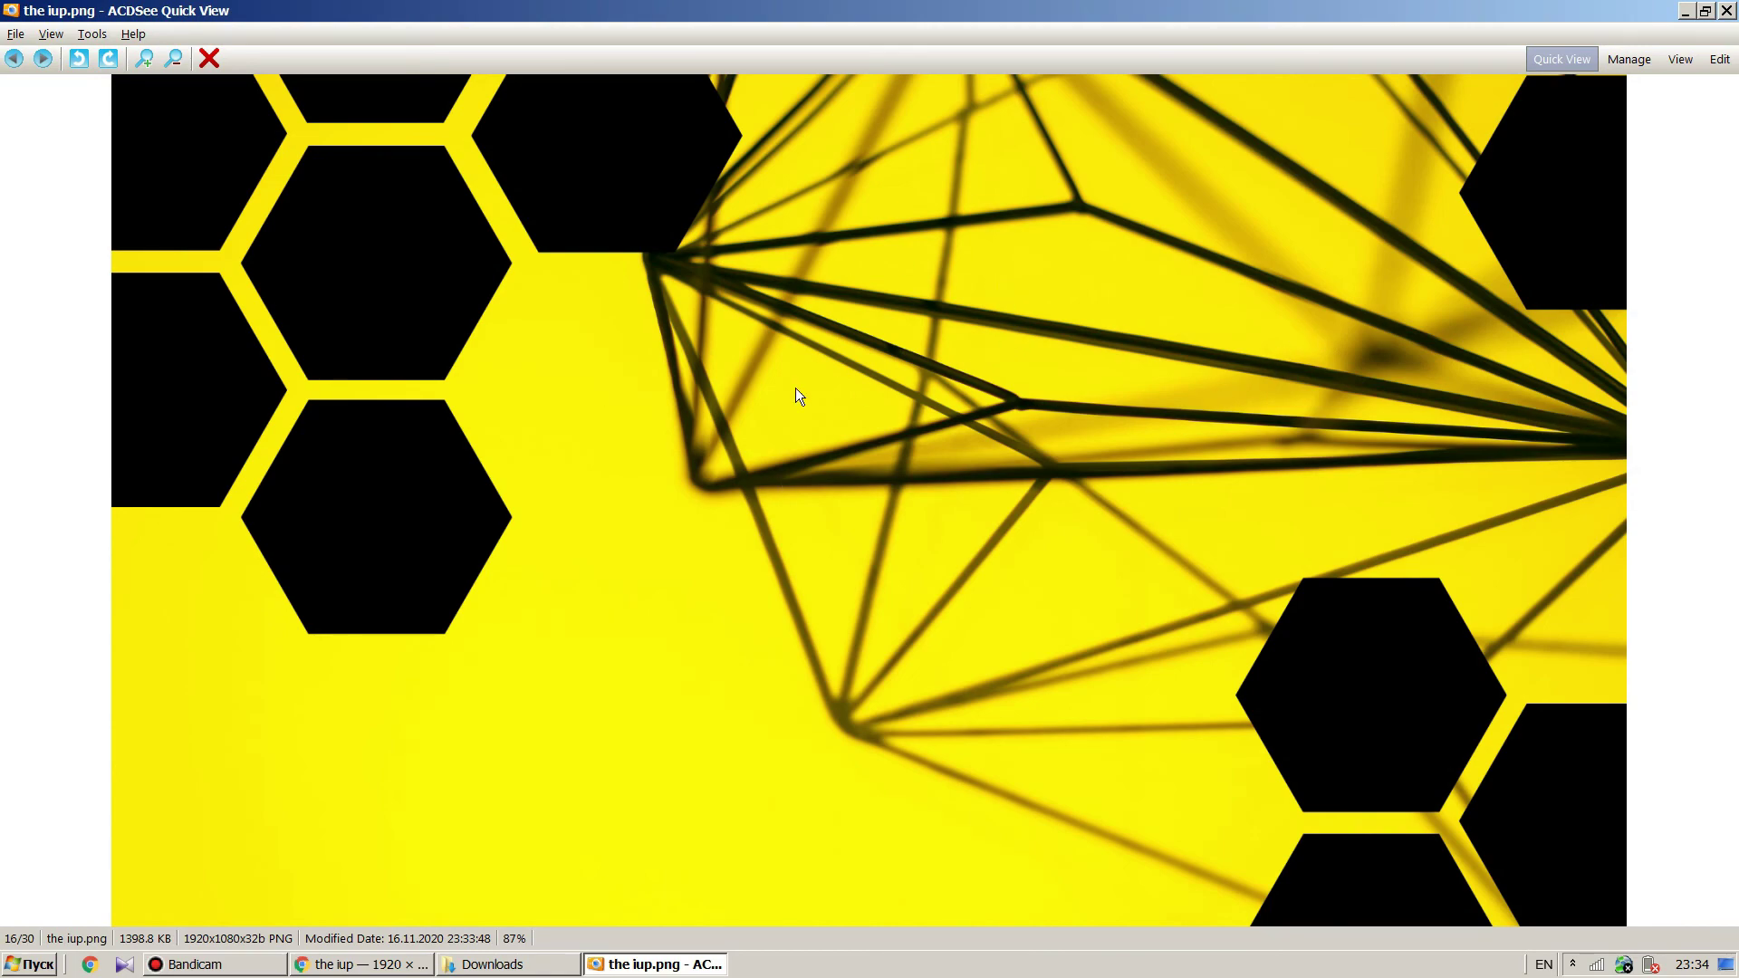
click(1726, 11)
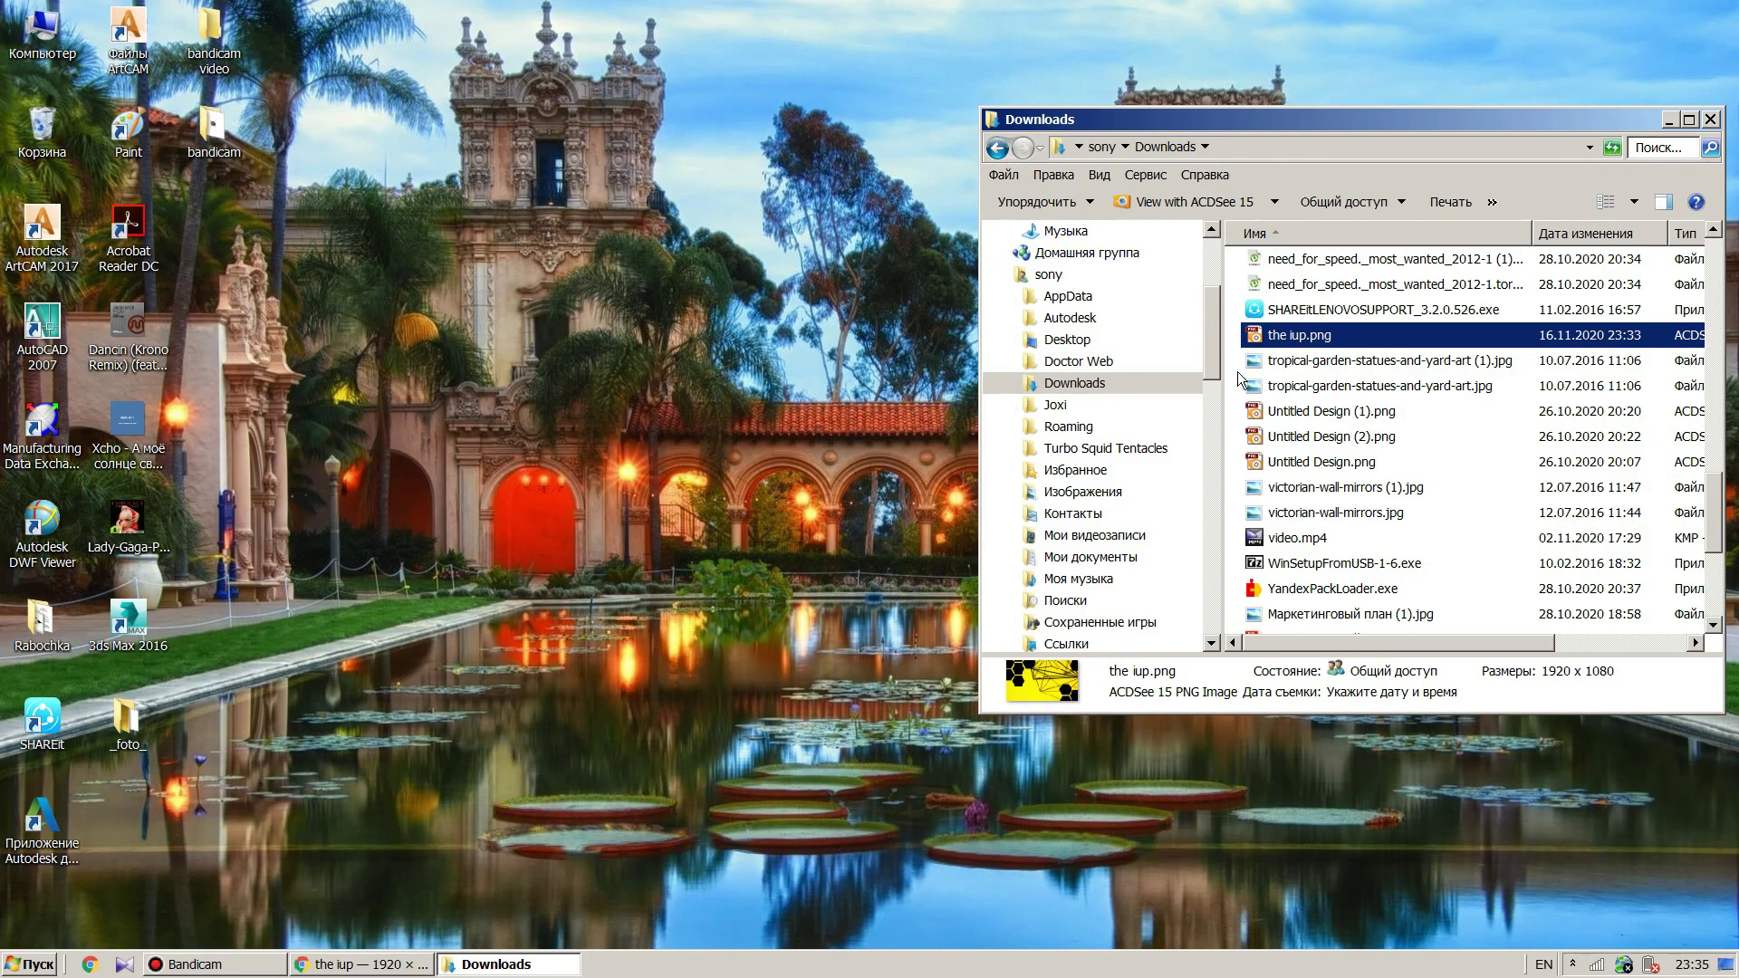
Open the The IUP folder on local disk D: in a second window and copy the iup.png into it from Downloads
double_click(62, 27)
drag(469, 18, 593, 117)
double_click(579, 312)
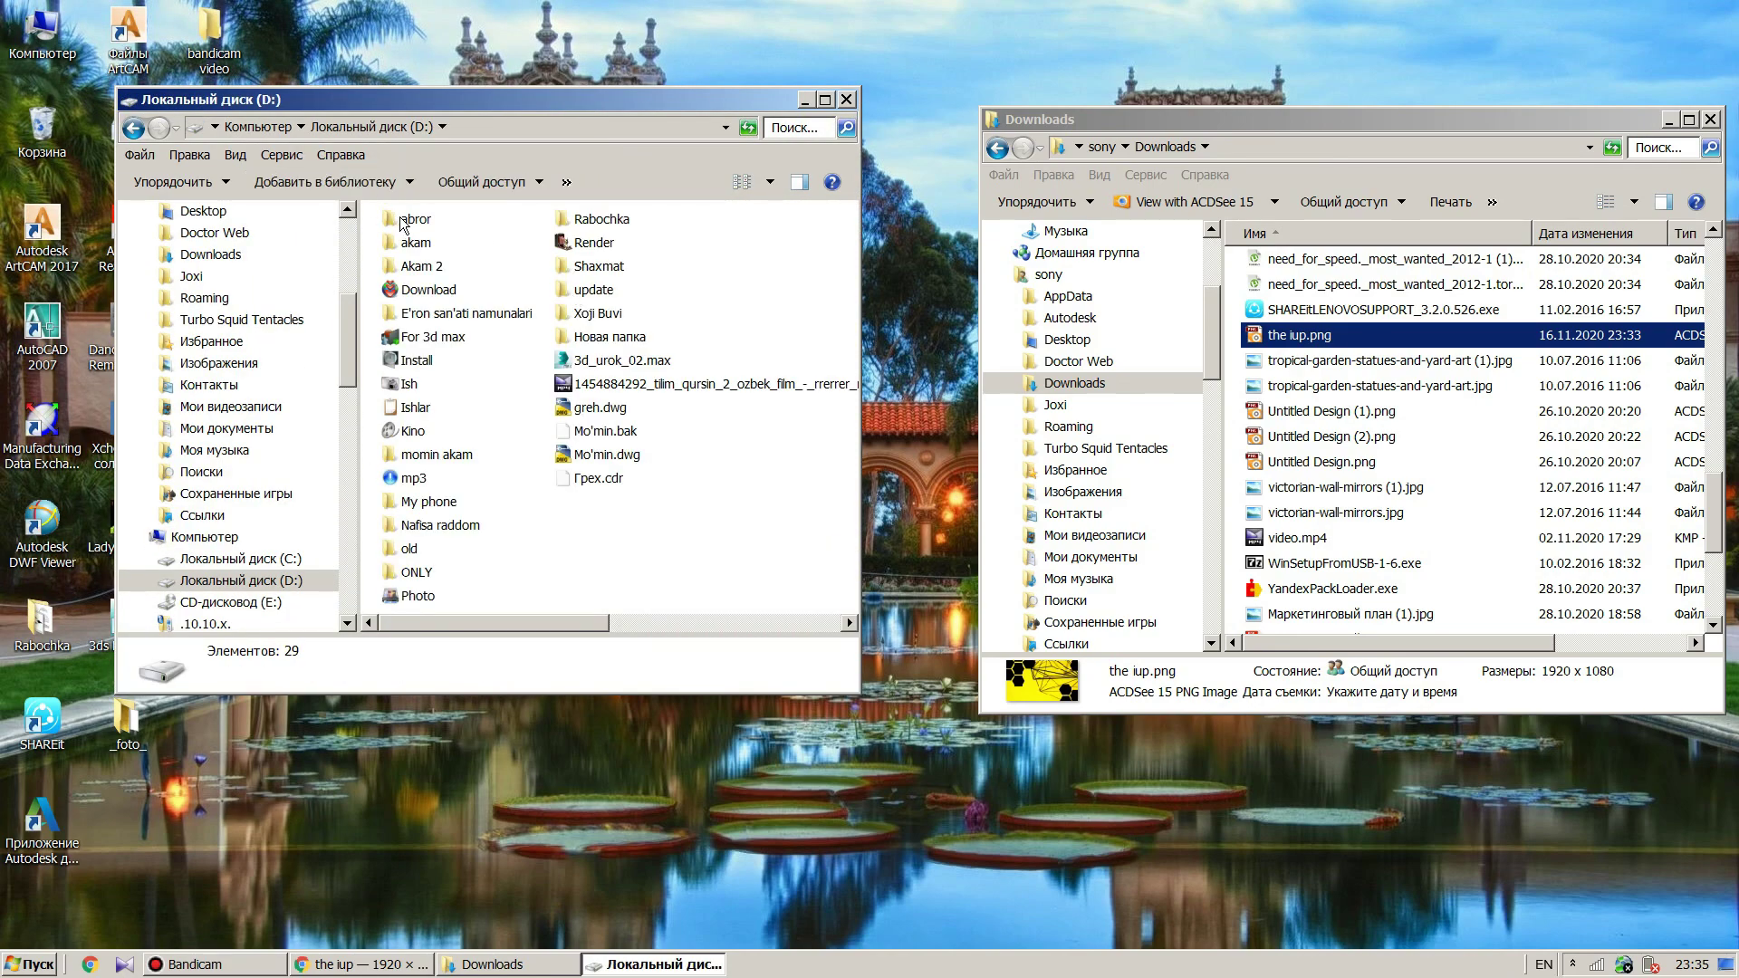
double_click(407, 220)
double_click(431, 351)
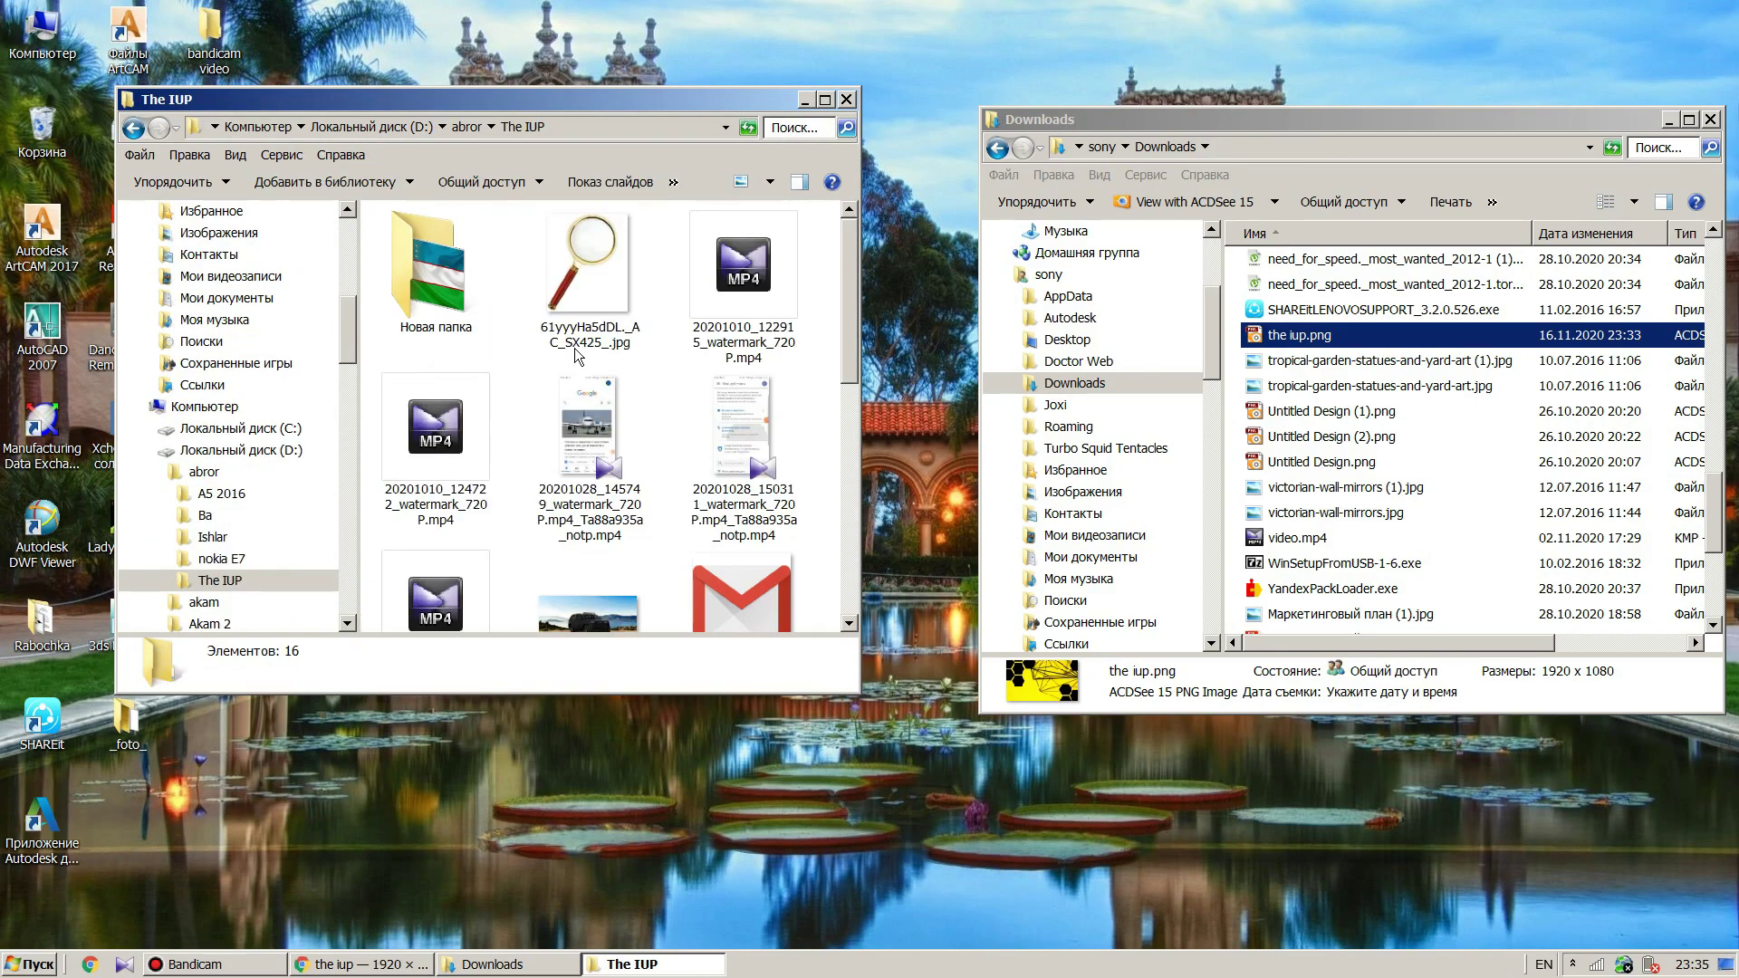
drag(1304, 335, 657, 412)
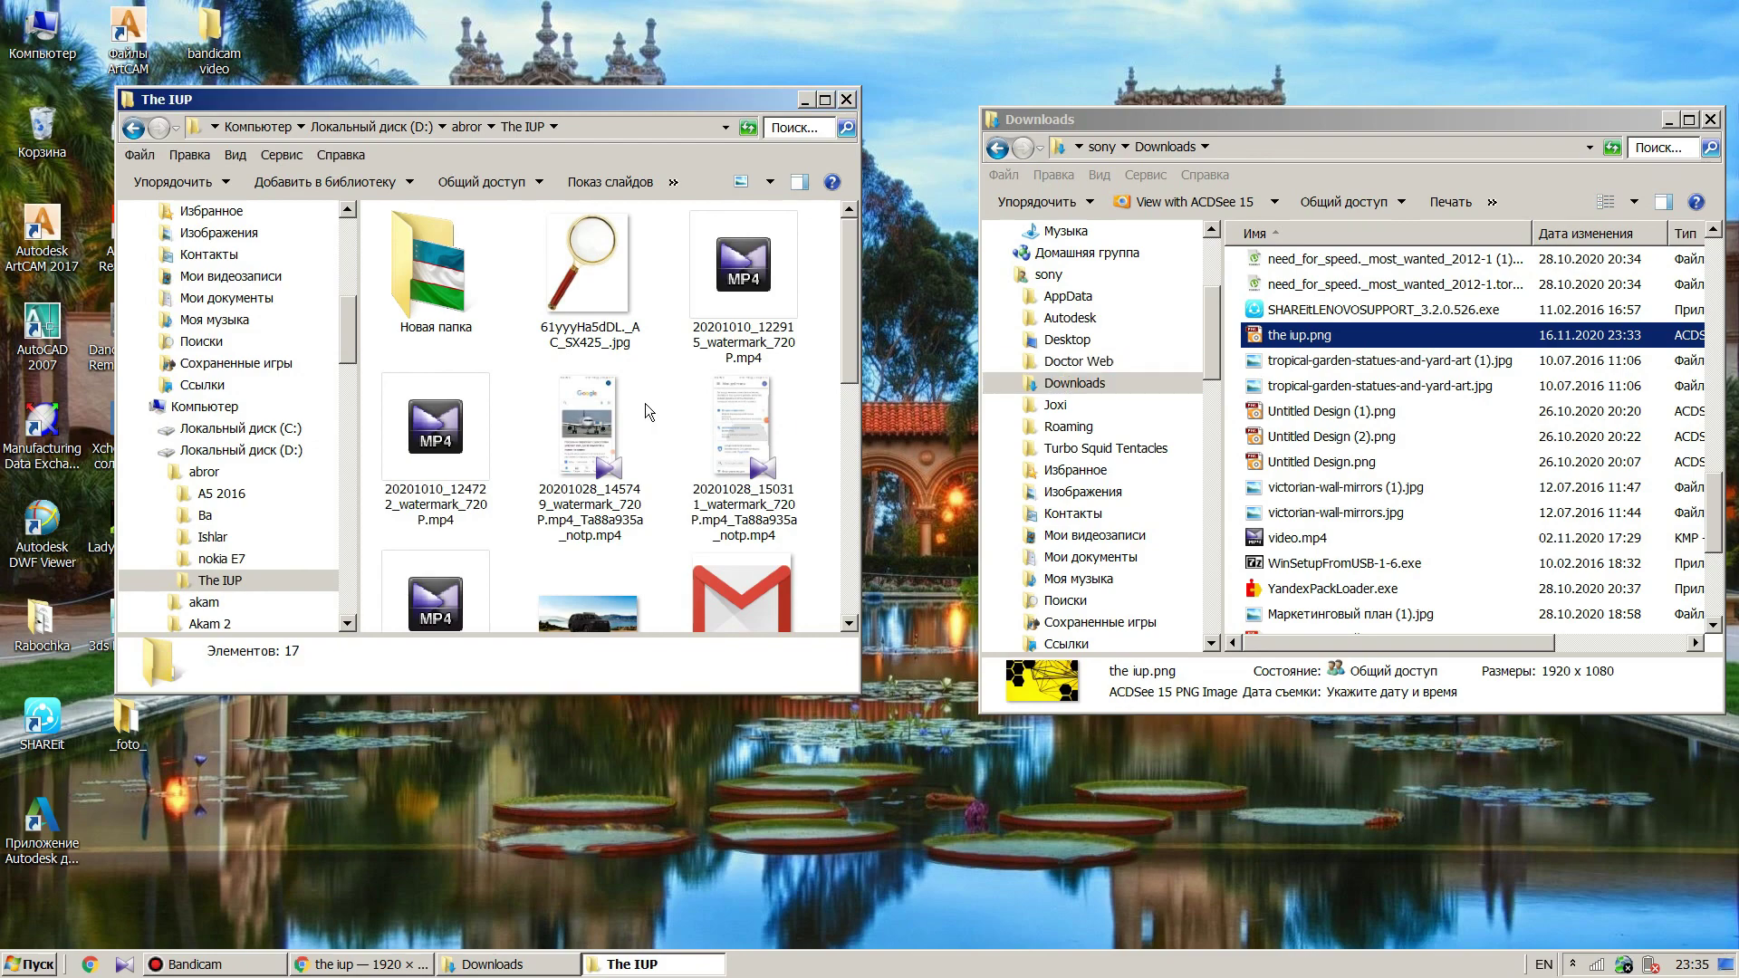